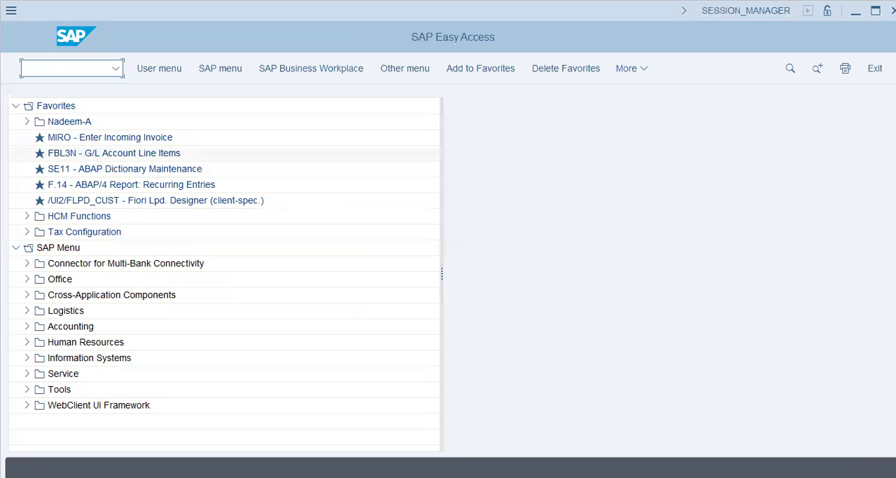
Step: Open transaction KSU5 for actual assessment and set the period to 1 to 1 and the fiscal year to 2024
{"action": "type", "text": "1"}
{"action": "key", "text": "Return"}
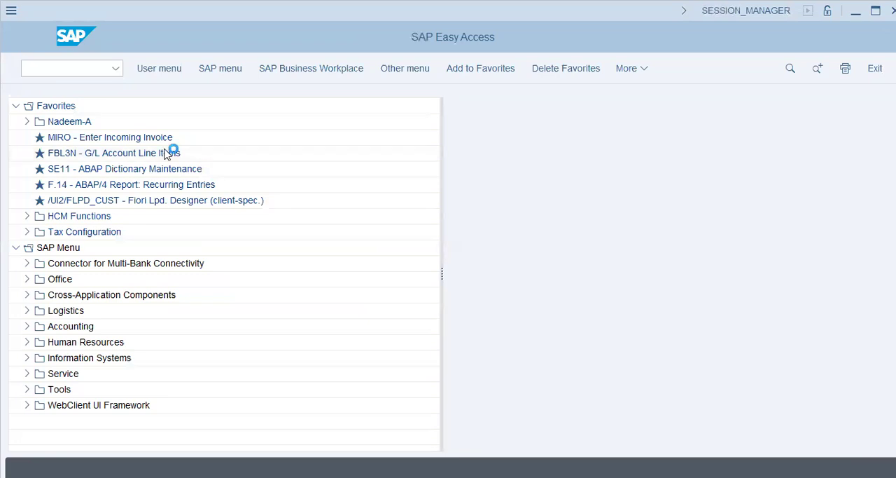
{"action": "type", "text": "01"}
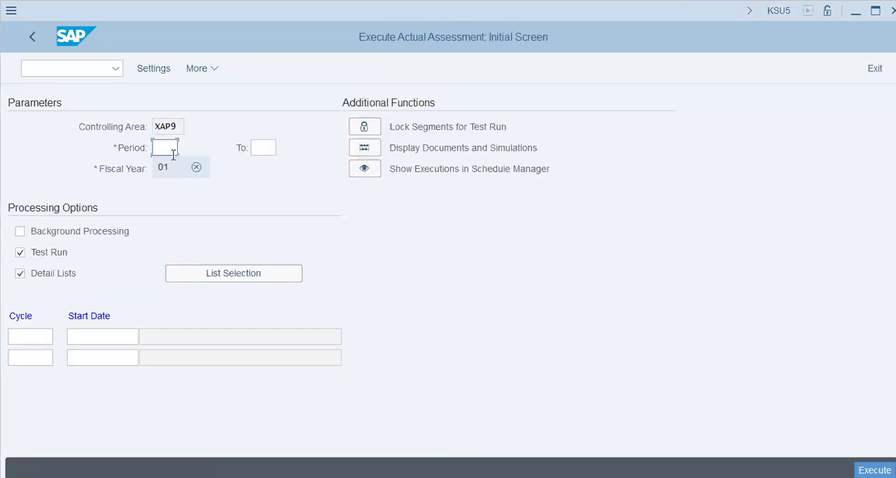
{"action": "key", "text": "Tab"}
{"action": "type", "text": "01"}
{"action": "key", "text": "Tab"}
{"action": "type", "text": "2024"}
{"action": "key", "text": "Tab"}
Step: Enter cycle XAP1 with start date 31.01.2024 and try to execute the assessment test run
{"action": "left_click", "coordinate": [37, 334]}
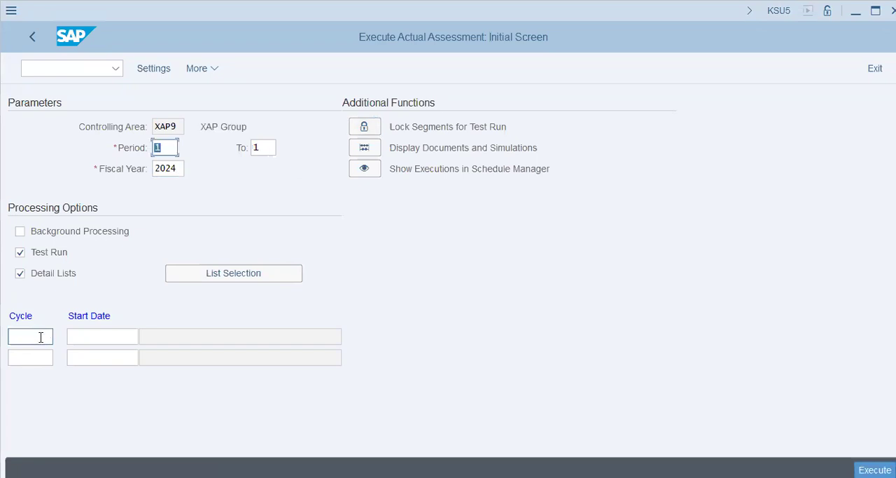
{"action": "type", "text": "xap1"}
{"action": "left_click", "coordinate": [109, 339]}
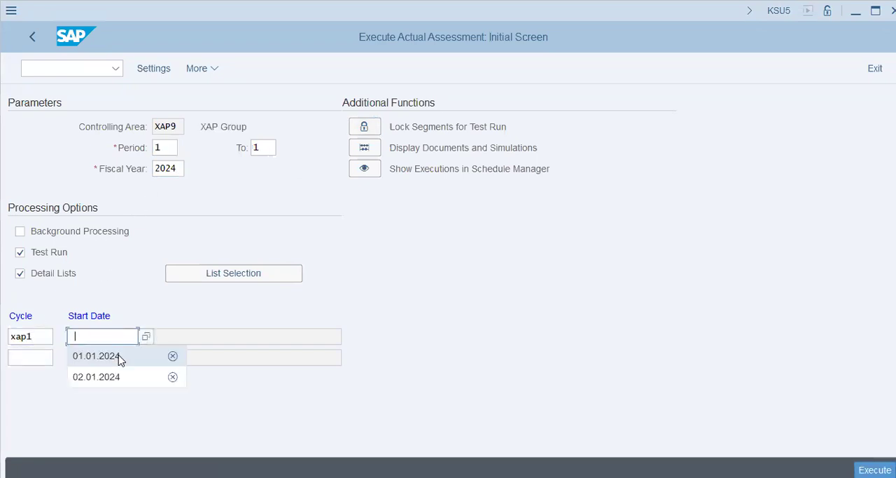
{"action": "left_click", "coordinate": [121, 358]}
{"action": "left_click_drag", "start_coordinate": [131, 335], "coordinate": [5, 337]}
{"action": "type", "text": "31.01.2024"}
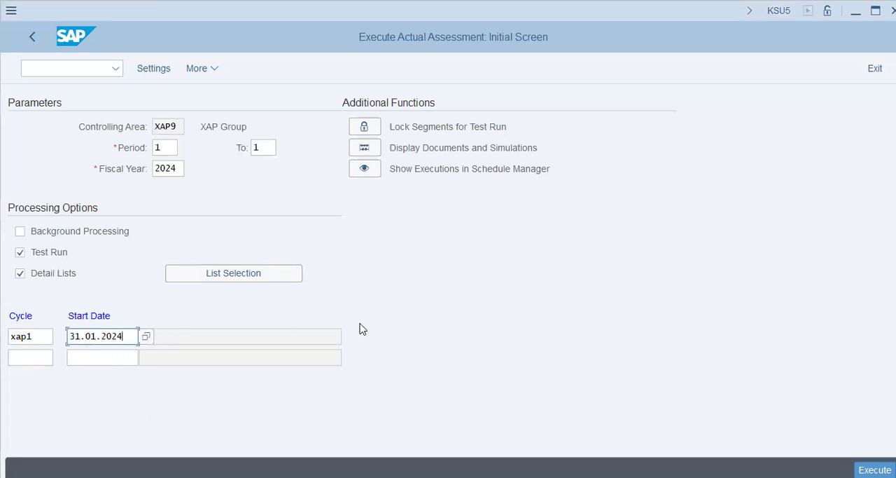
{"action": "left_click", "coordinate": [875, 470]}
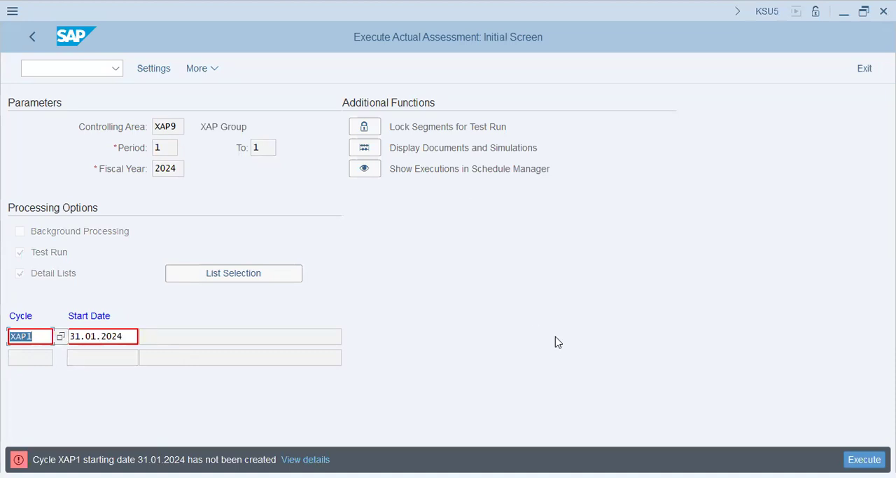
Step: Set the start date of cycle XAP1 to 01.01.2024 and execute the assessment test run
{"action": "left_click", "coordinate": [136, 341]}
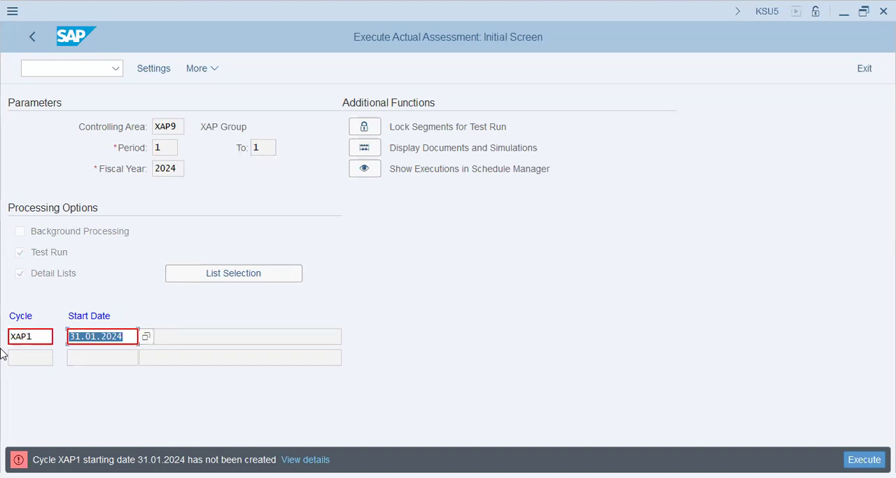
{"action": "key", "text": "BackSpace"}
{"action": "key", "text": "Down"}
{"action": "key", "text": "Down"}
{"action": "key", "text": "Return"}
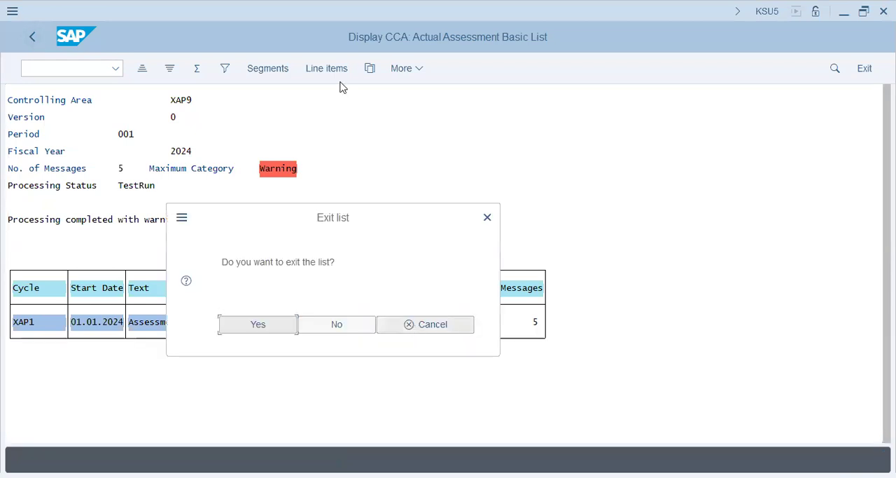
Step: View the actual line items of the XAP1 test run and check the allocation slide in PowerPoint
{"action": "key", "text": "Return"}
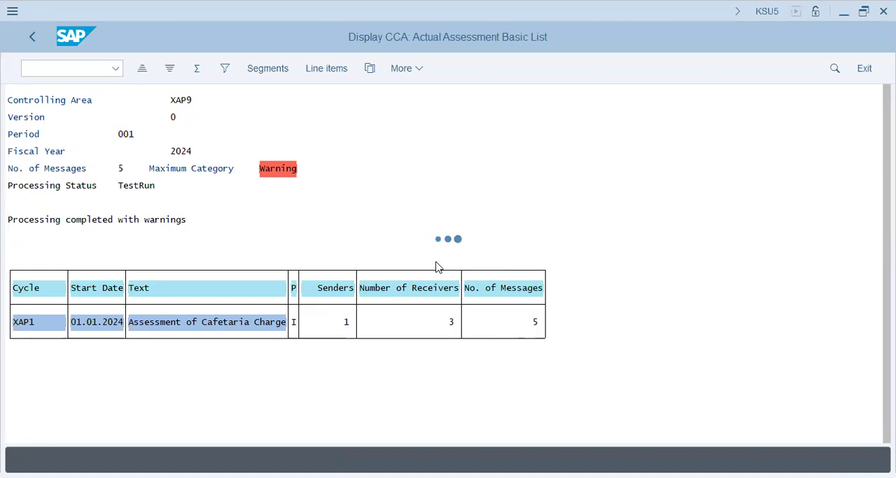
{"action": "key", "text": "alt+Tab"}
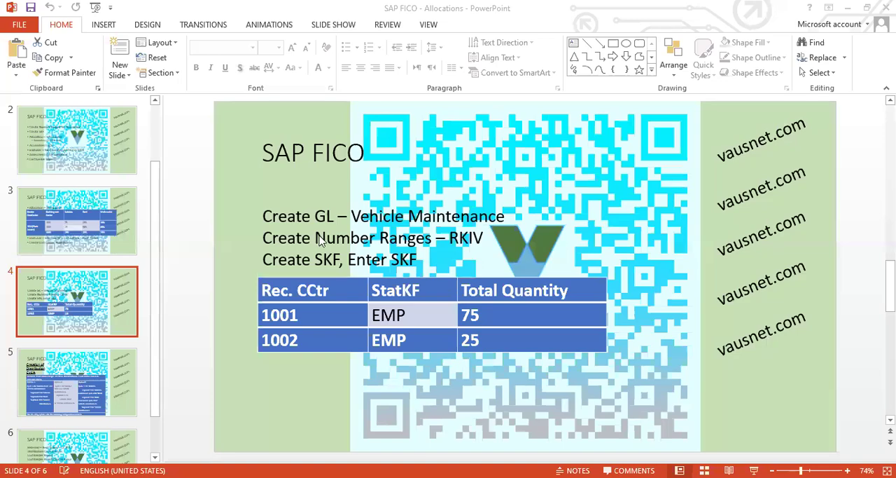
{"action": "key", "text": "alt+Tab"}
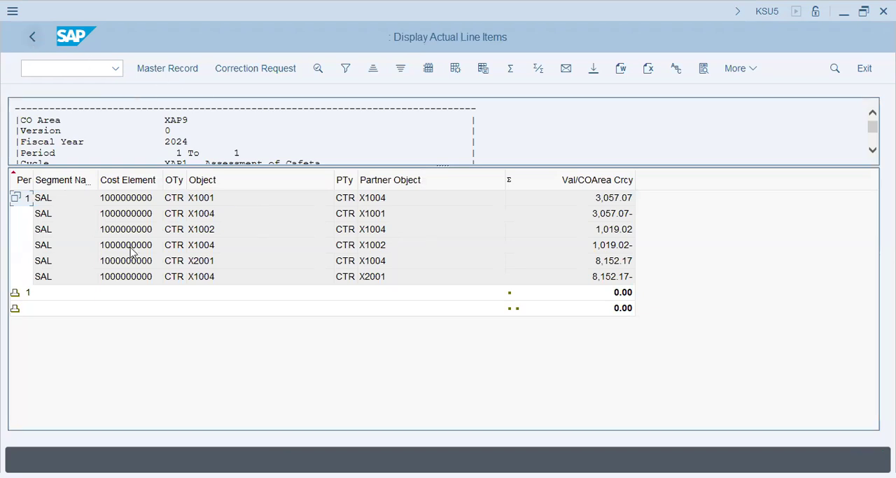
Step: Close the actual line items list and exit the assessment basic list
{"action": "left_click", "coordinate": [32, 31]}
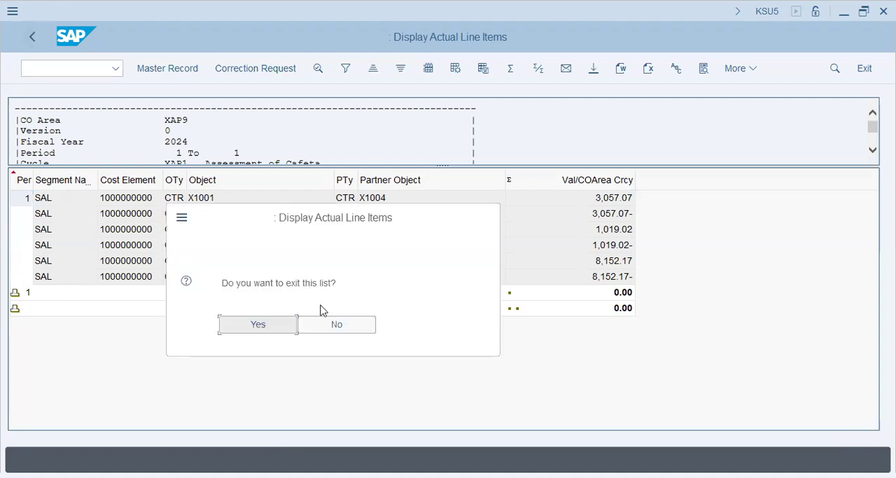
{"action": "left_click", "coordinate": [28, 40]}
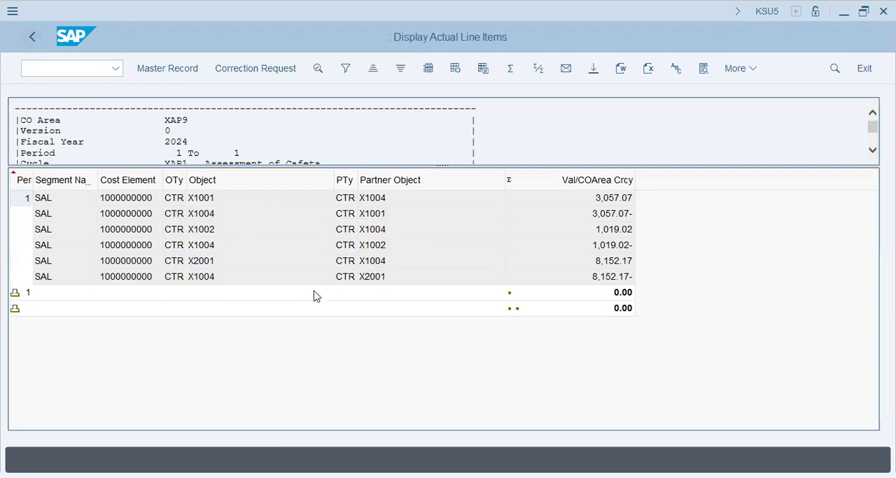
{"action": "left_click", "coordinate": [259, 325]}
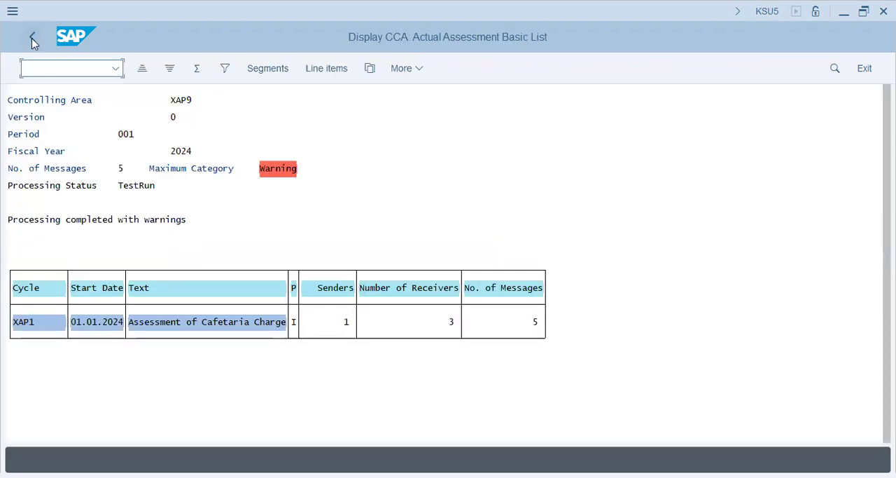
{"action": "left_click", "coordinate": [32, 38]}
{"action": "left_click", "coordinate": [238, 326]}
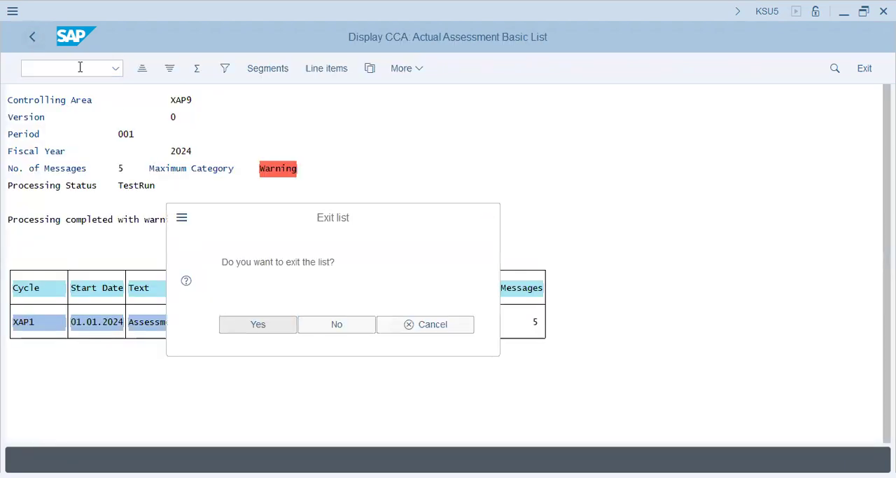
Step: Start transaction SPRO, open the SAP Reference IMG and expand the Controlling node
{"action": "type", "text": "/nspro"}
{"action": "key", "text": "Return"}
{"action": "left_click", "coordinate": [144, 67]}
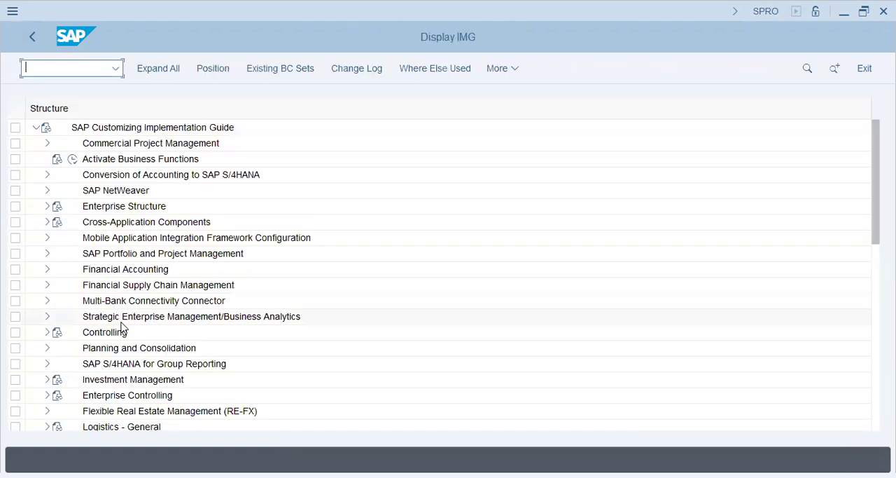
{"action": "left_click", "coordinate": [122, 324]}
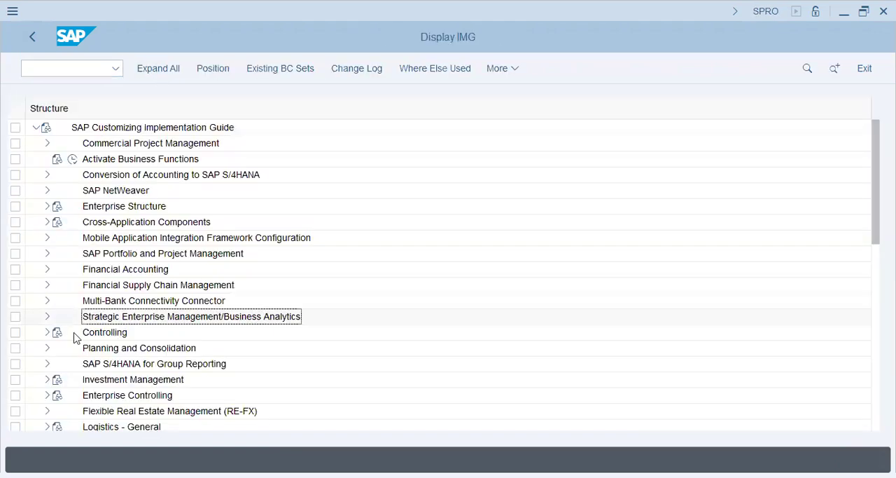
{"action": "left_click", "coordinate": [47, 333]}
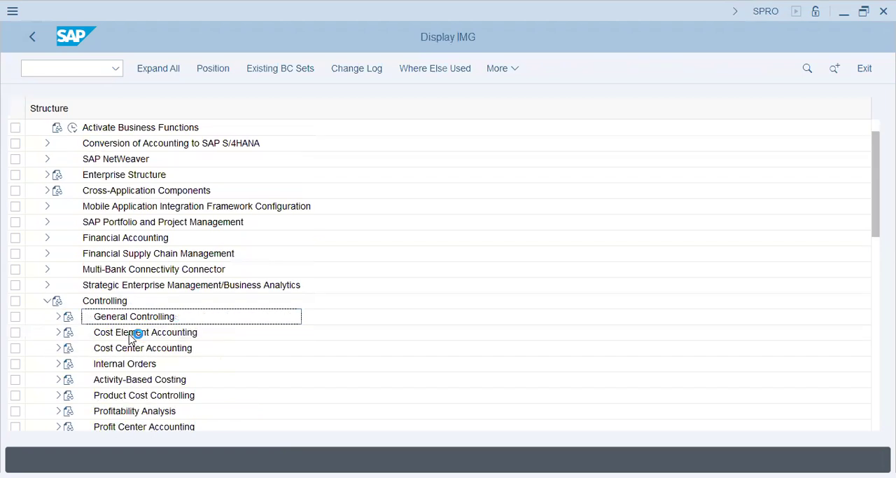
{"action": "left_click", "coordinate": [124, 332]}
{"action": "scroll", "coordinate": [123, 322], "scroll_direction": "down", "scroll_amount": 2}
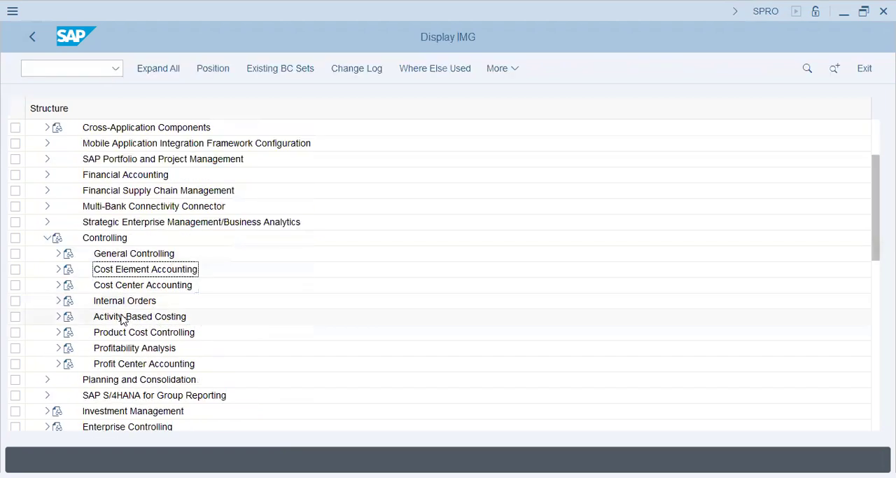
Step: Look through the General Controlling and Cost Element Accounting nodes, including Master Data, and collapse them again
{"action": "left_click", "coordinate": [58, 253]}
{"action": "left_click", "coordinate": [126, 237]}
{"action": "scroll", "coordinate": [114, 326], "scroll_direction": "down", "scroll_amount": 1}
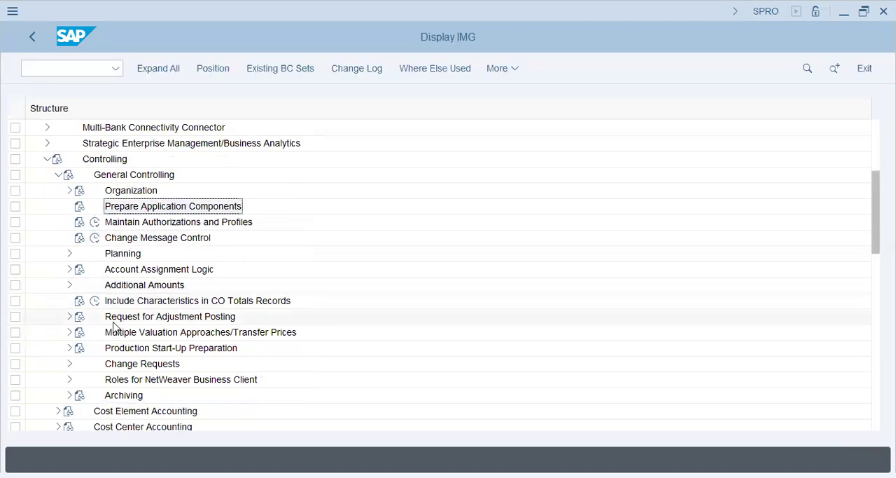
{"action": "scroll", "coordinate": [114, 326], "scroll_direction": "down", "scroll_amount": 1}
{"action": "left_click", "coordinate": [57, 159]}
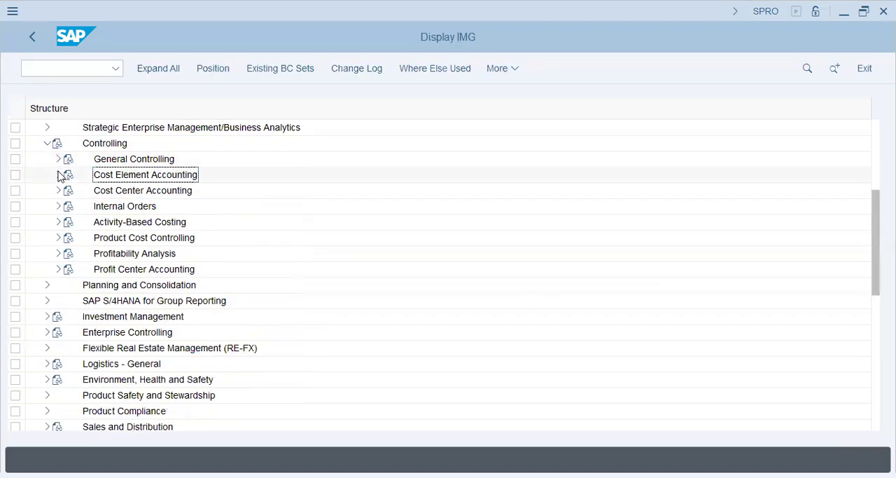
{"action": "left_click", "coordinate": [58, 174]}
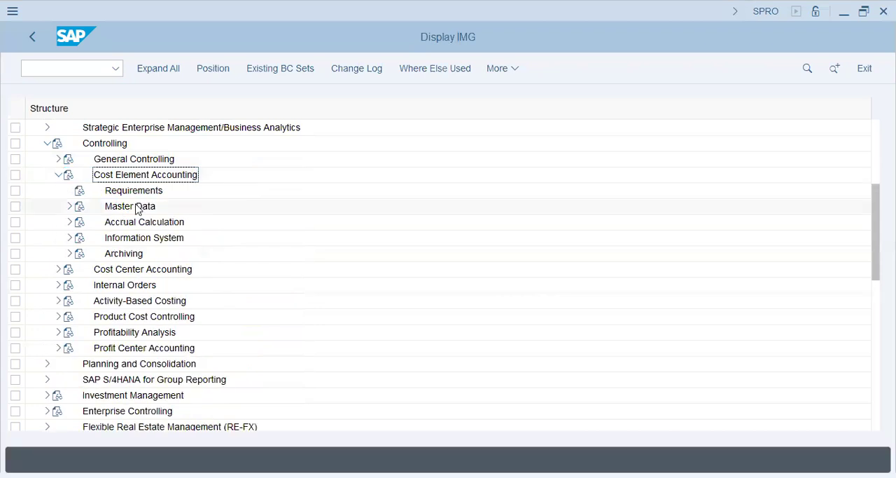
{"action": "left_click", "coordinate": [69, 206]}
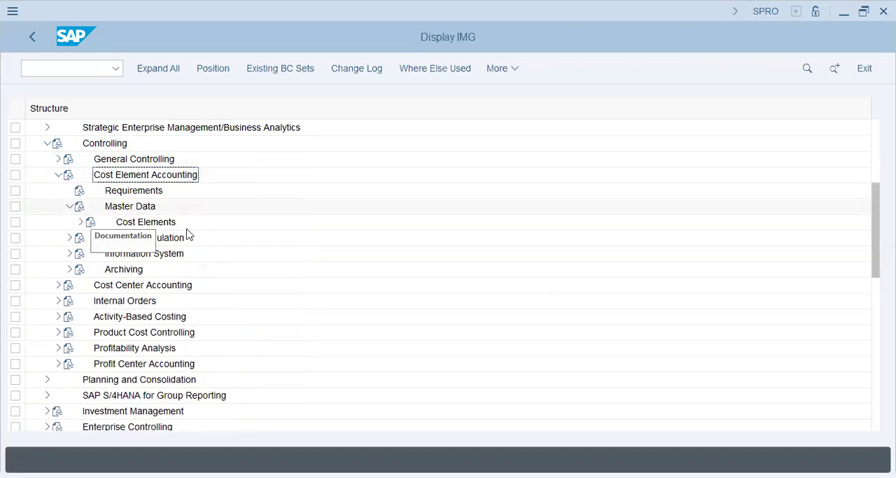
{"action": "left_click", "coordinate": [70, 206]}
{"action": "left_click", "coordinate": [59, 175]}
Step: Open the change activity of Maintain Statistical Key Figures under the Master Data of Cost Center Accounting
{"action": "left_click", "coordinate": [58, 192]}
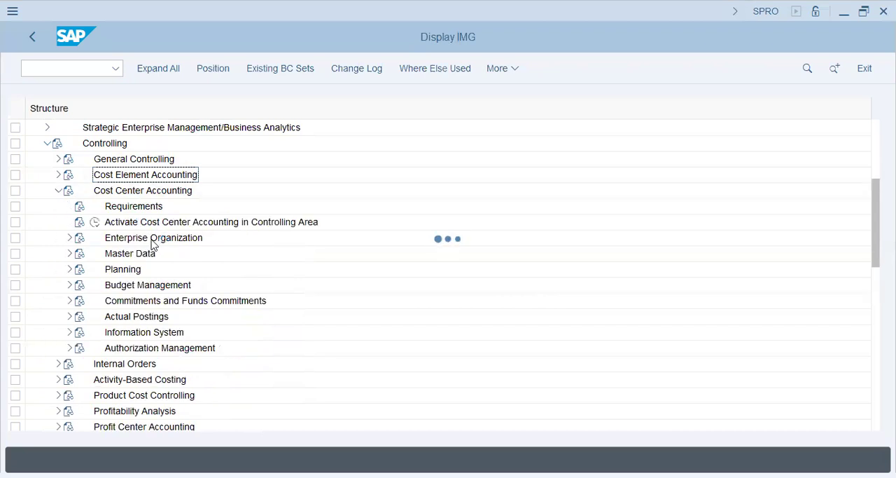
{"action": "left_click", "coordinate": [136, 255]}
{"action": "left_click", "coordinate": [69, 254]}
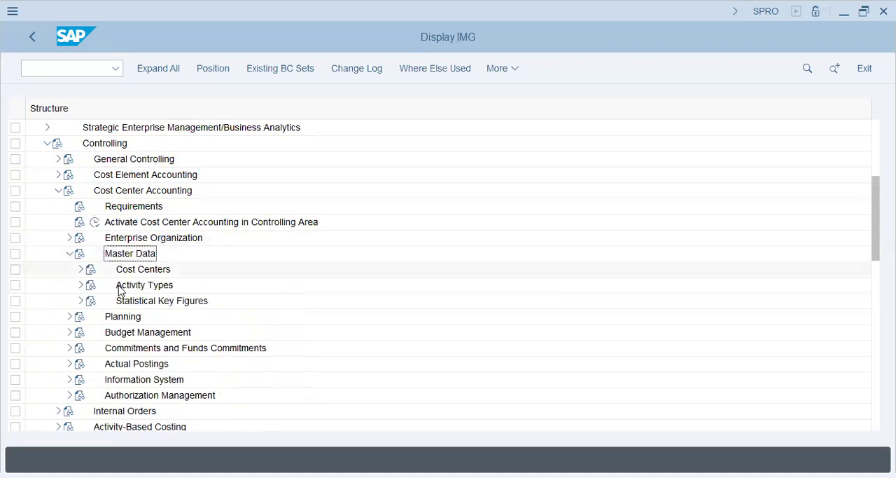
{"action": "left_click", "coordinate": [80, 301]}
{"action": "left_click", "coordinate": [142, 318]}
{"action": "left_click", "coordinate": [117, 316]}
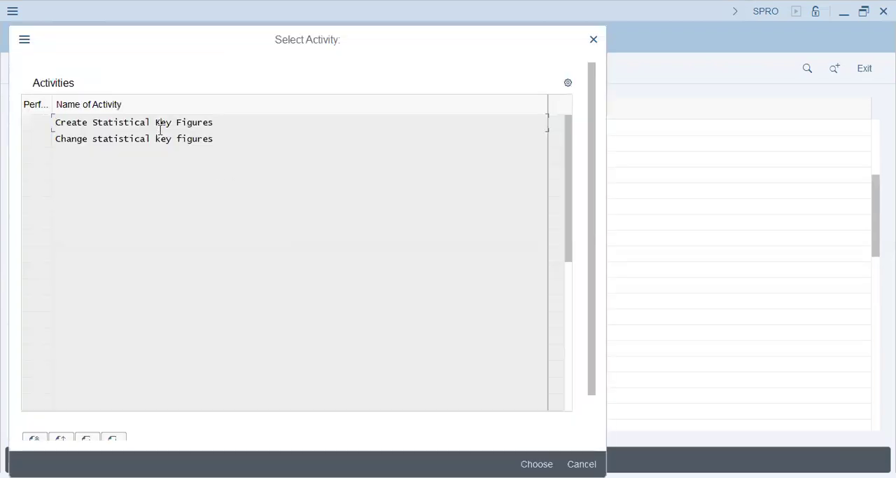
{"action": "double_click", "coordinate": [157, 145]}
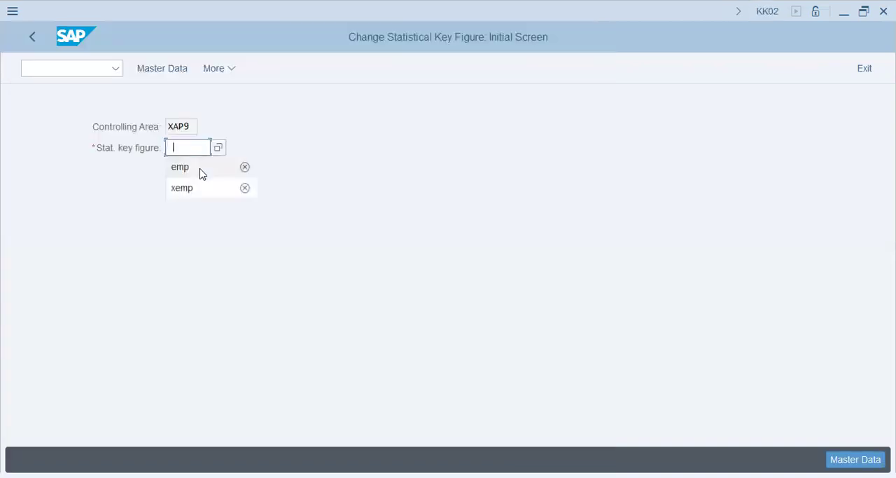
Step: Choose statistical key figure XEMP in controlling area XAP9 and open its master data
{"action": "left_click", "coordinate": [202, 196]}
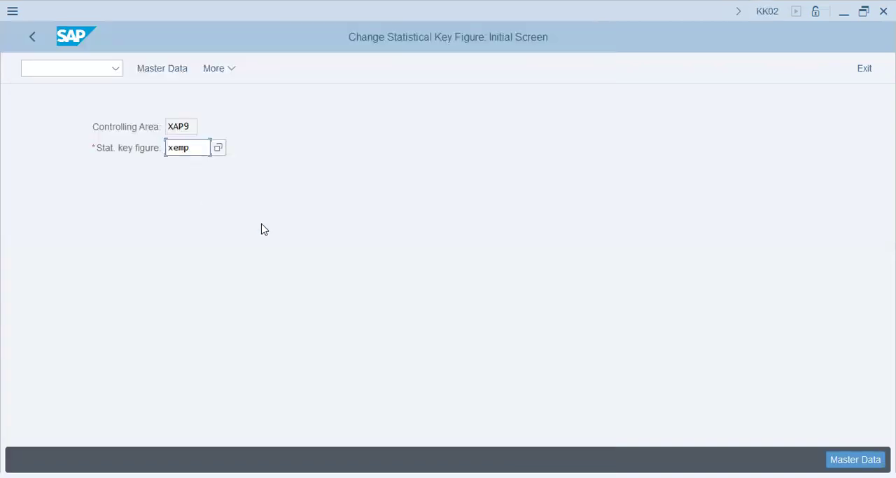
{"action": "left_click", "coordinate": [68, 69]}
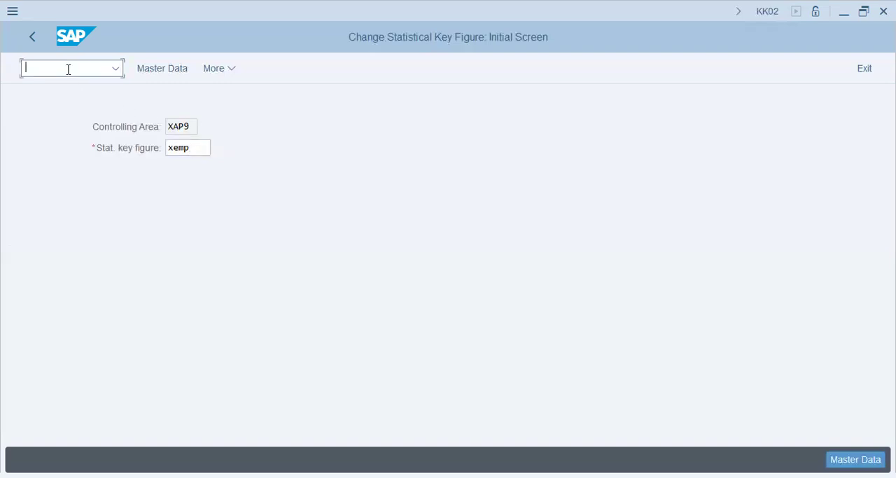
{"action": "key", "text": "Tab"}
{"action": "left_click", "coordinate": [219, 148]}
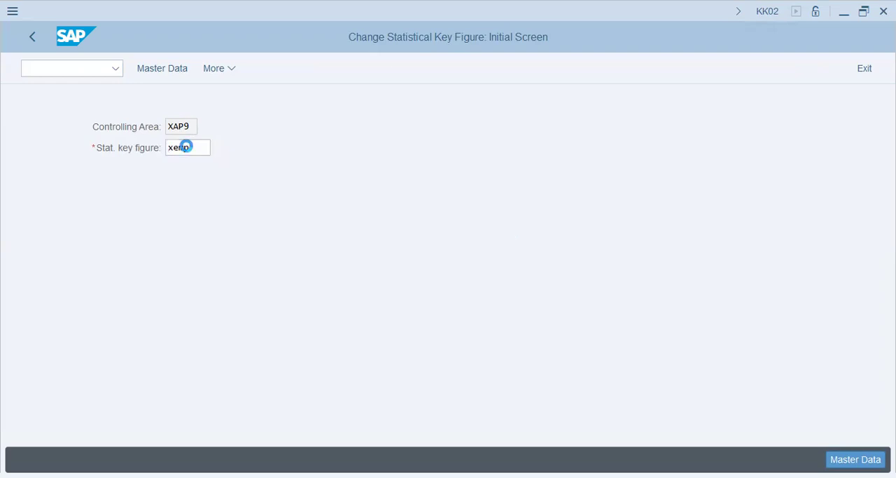
{"action": "double_click", "coordinate": [187, 145]}
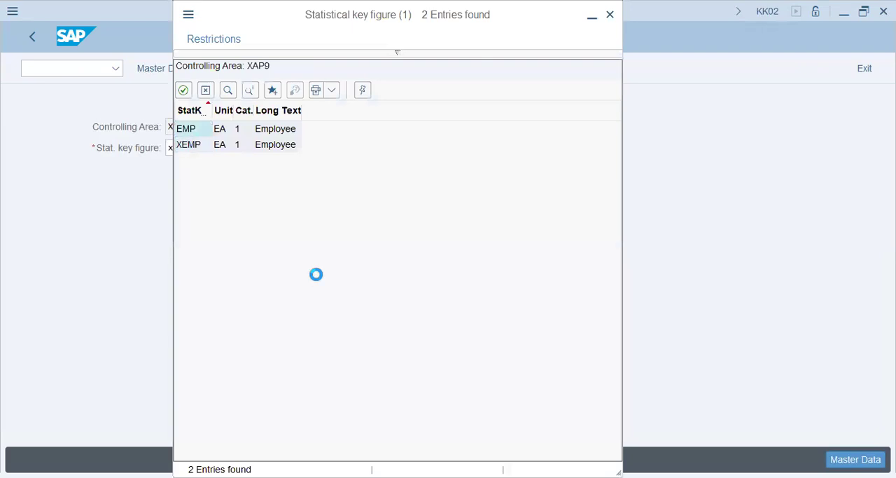
{"action": "key", "text": "Return"}
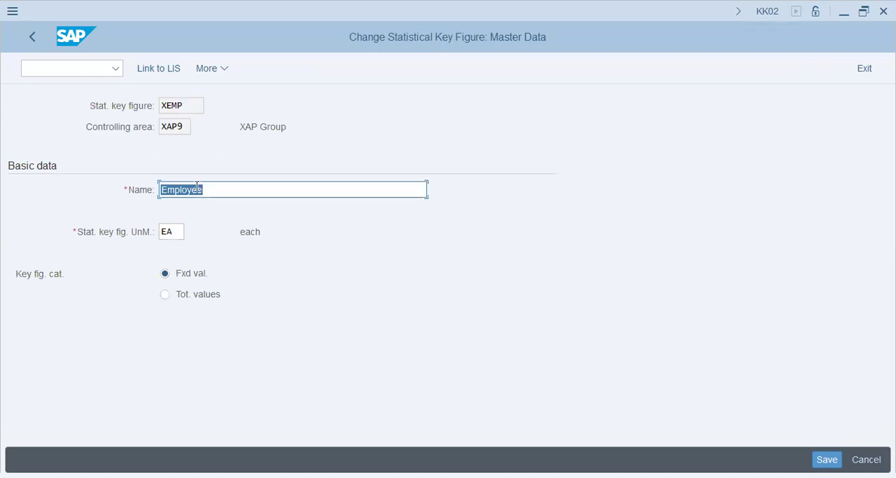
Step: Display the assignments of statistical key figure XEMP
{"action": "left_click", "coordinate": [216, 75]}
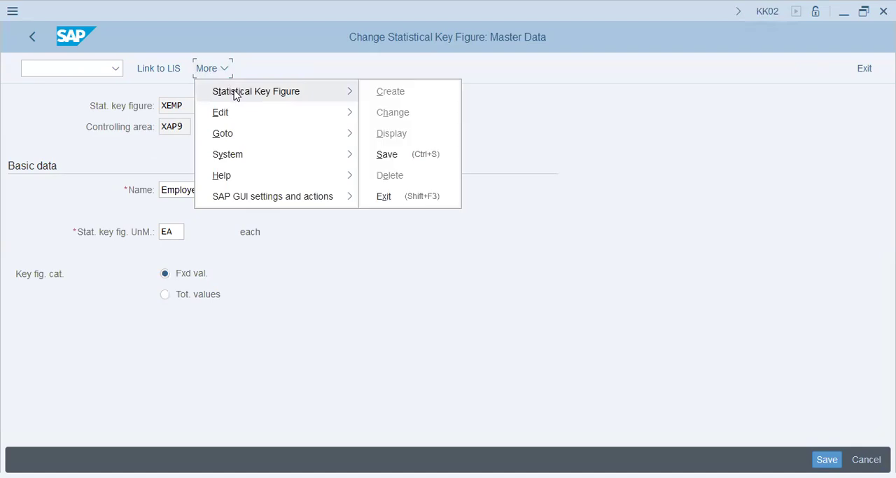
{"action": "mouse_move", "coordinate": [238, 112]}
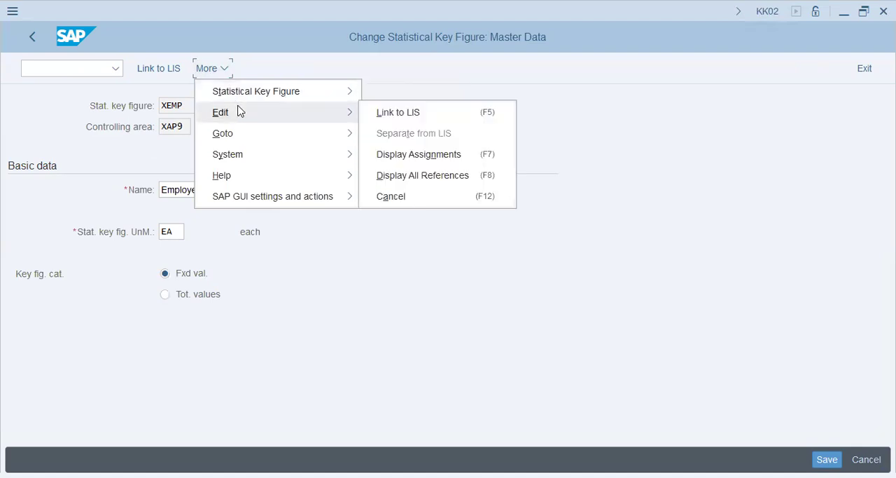
{"action": "left_click", "coordinate": [475, 163]}
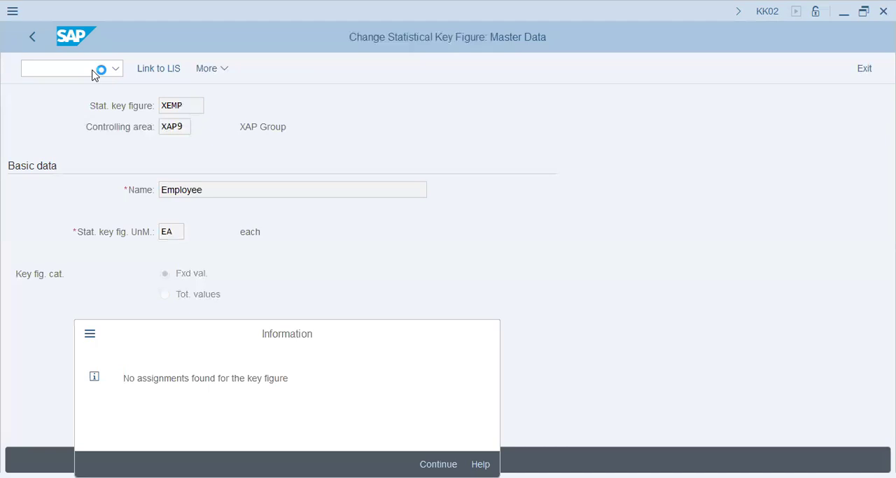
Step: Open the master data of statistical key figure EMP in controlling area XAP9, view it and leave the activity
{"action": "key", "text": "Return"}
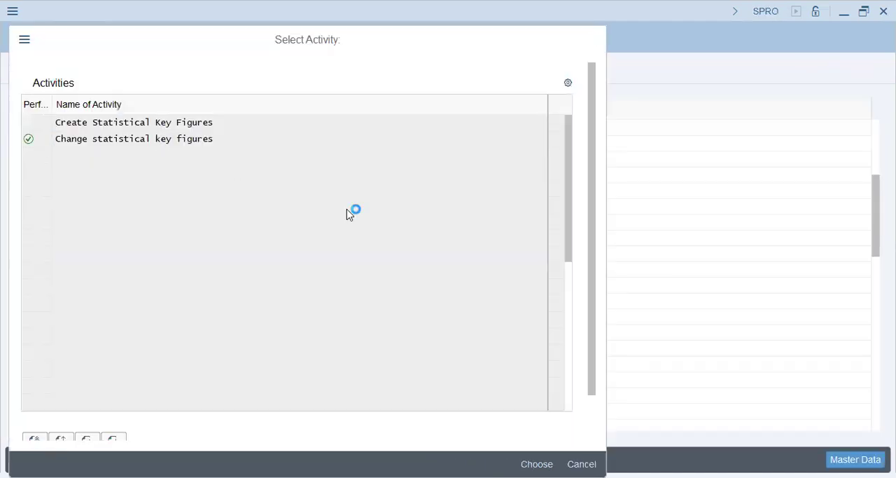
{"action": "type", "text": "emp"}
{"action": "key", "text": "Return"}
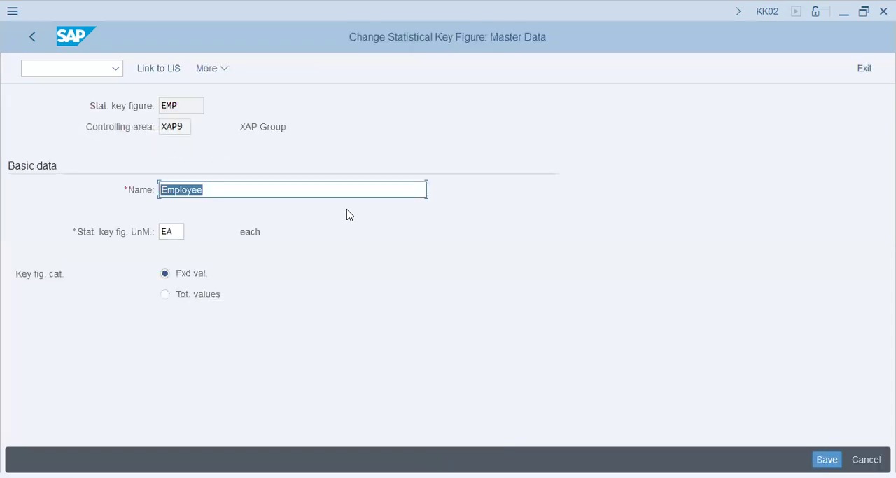
{"action": "left_click", "coordinate": [32, 35]}
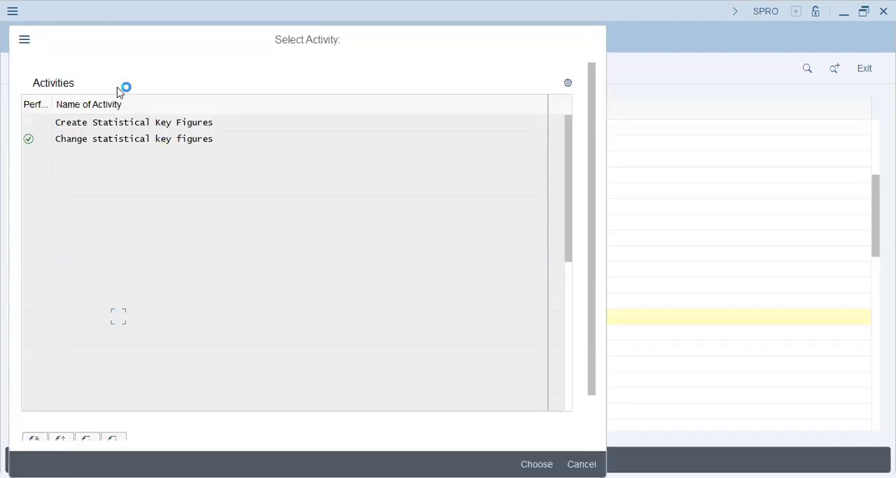
{"action": "key", "text": "Escape"}
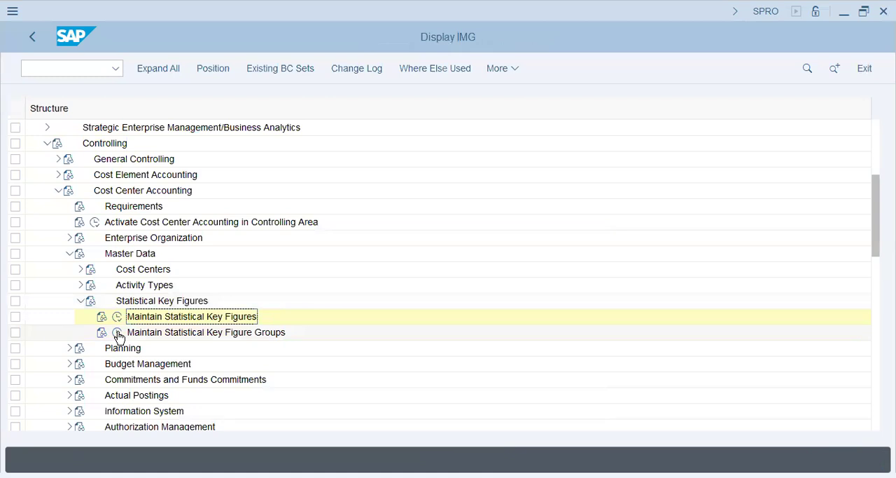
Step: View the available activities of Maintain Statistical Key Figure Groups and close the selection
{"action": "scroll", "coordinate": [118, 332], "scroll_direction": "down", "scroll_amount": 1}
{"action": "left_click", "coordinate": [117, 284]}
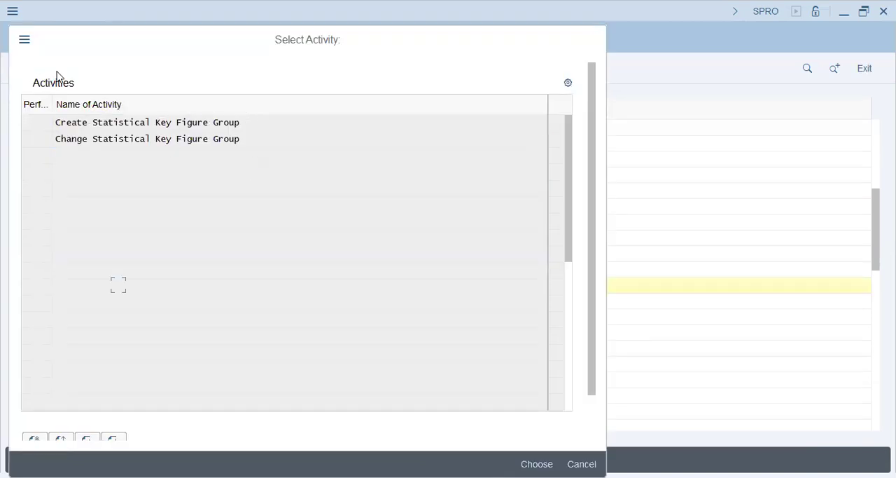
{"action": "key", "text": "Escape"}
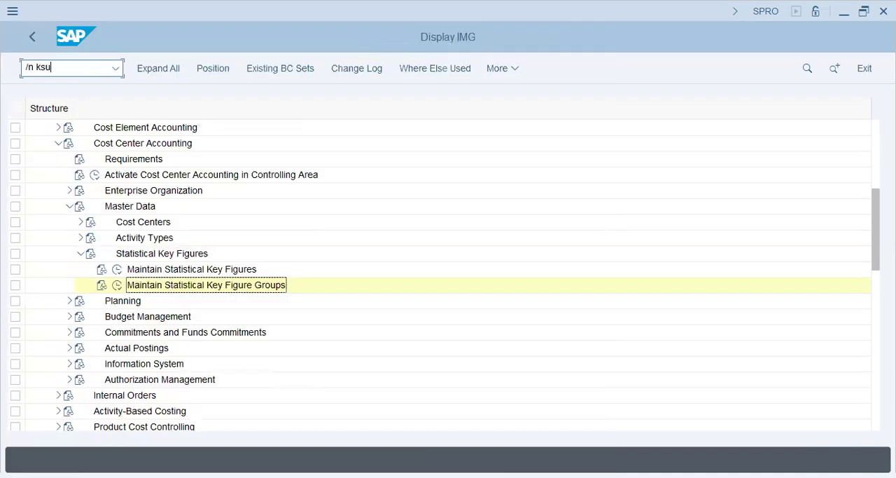
Step: Open transaction KSU5 and enter cycle XAP1 with start date 01.01.2024 for the actual assessment
{"action": "key", "text": "Return"}
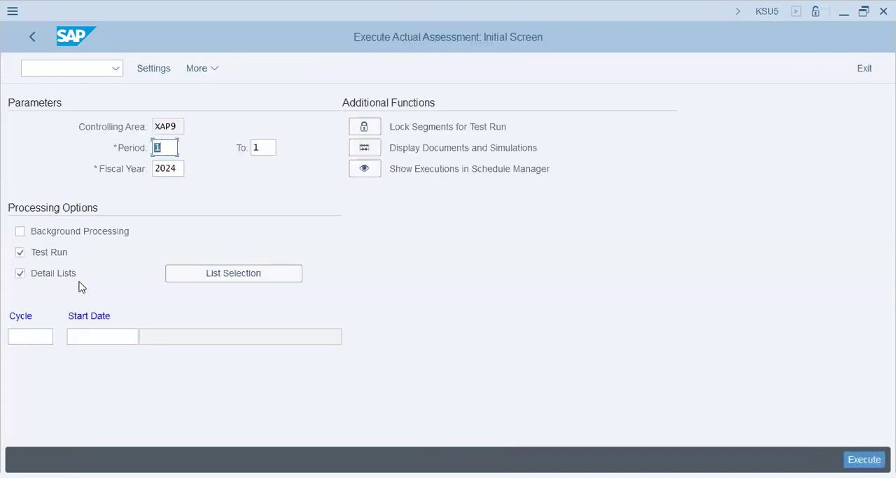
{"action": "left_click", "coordinate": [40, 333]}
{"action": "left_click", "coordinate": [46, 355]}
{"action": "key", "text": "Tab"}
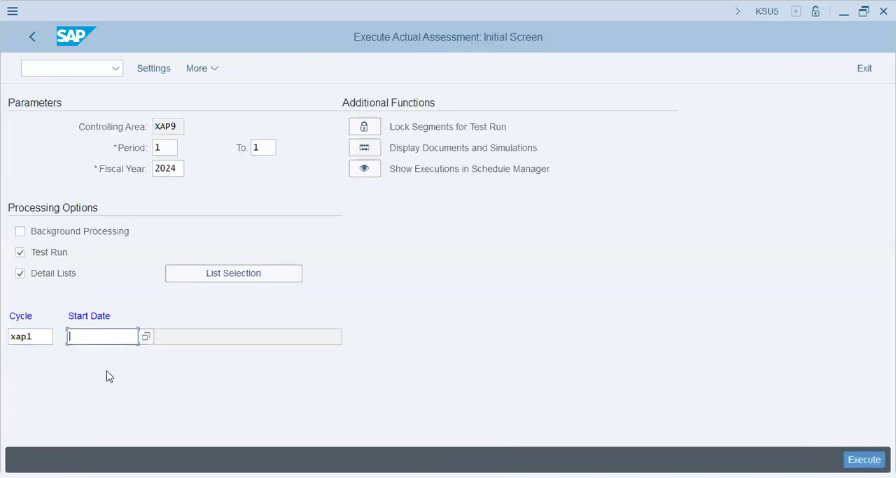
{"action": "left_click", "coordinate": [97, 356]}
Step: Turn off the test run, turn on background processing and execute the assessment of cycle XAP1
{"action": "left_click", "coordinate": [56, 252]}
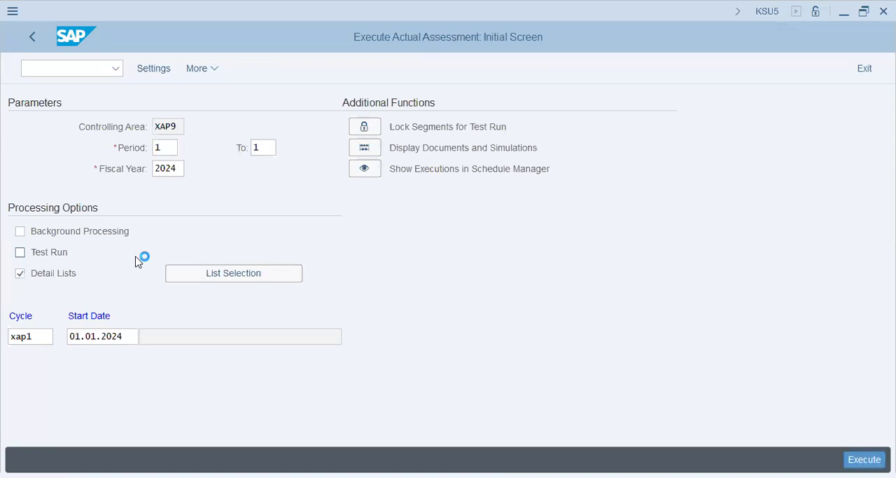
{"action": "key", "text": "Return"}
{"action": "left_click", "coordinate": [83, 238]}
{"action": "left_click", "coordinate": [863, 460]}
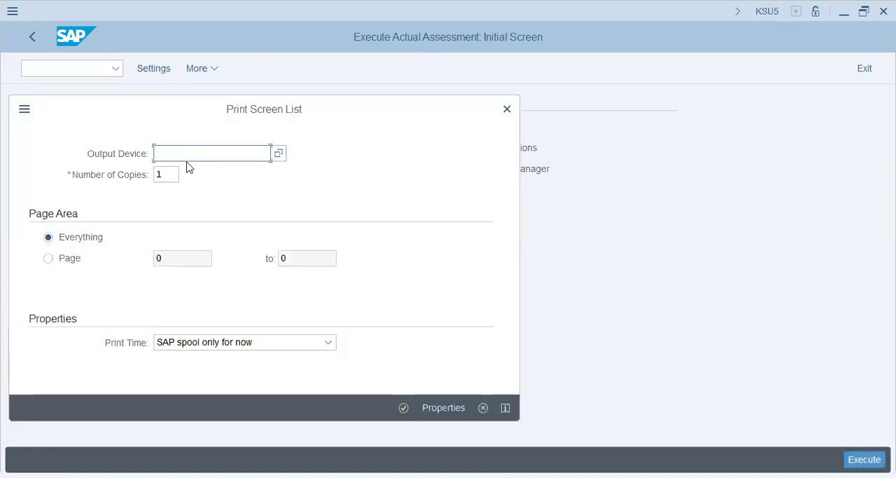
Step: Set the output device of the screen list to lp01 and confirm the print parameters
{"action": "type", "text": "lp01"}
{"action": "left_click", "coordinate": [409, 407]}
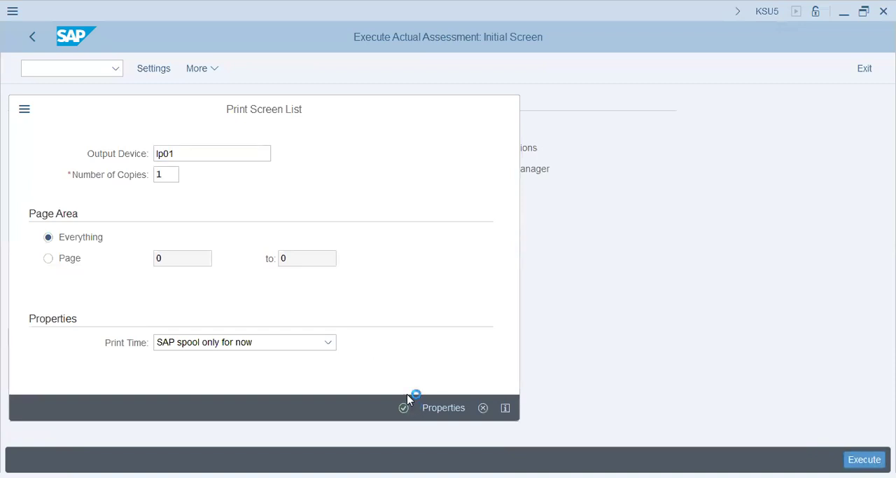
{"action": "key", "text": "Return"}
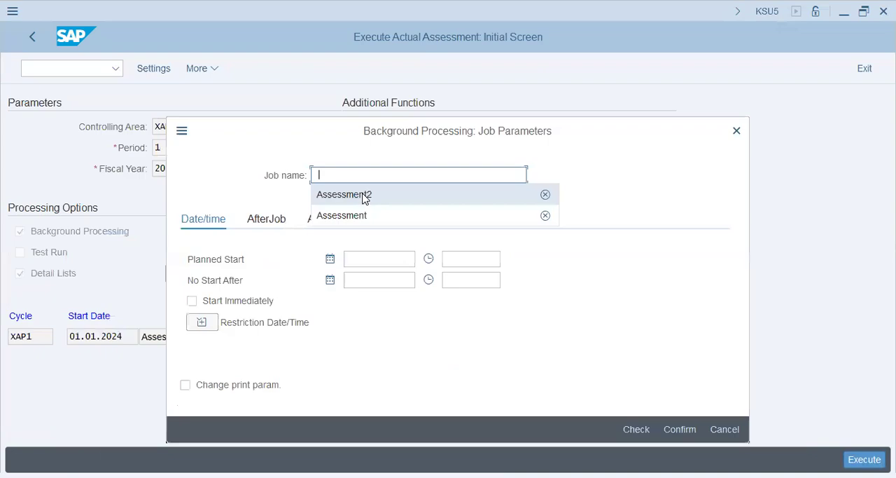
Step: Name the background job ASSESSMENT2, set it to start immediately and confirm the job parameters
{"action": "left_click", "coordinate": [363, 194]}
{"action": "left_click", "coordinate": [223, 301]}
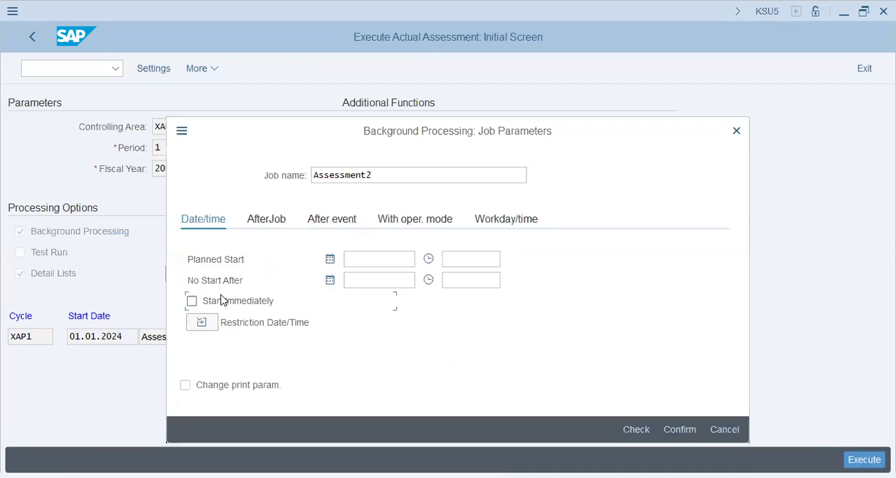
{"action": "left_click", "coordinate": [669, 429]}
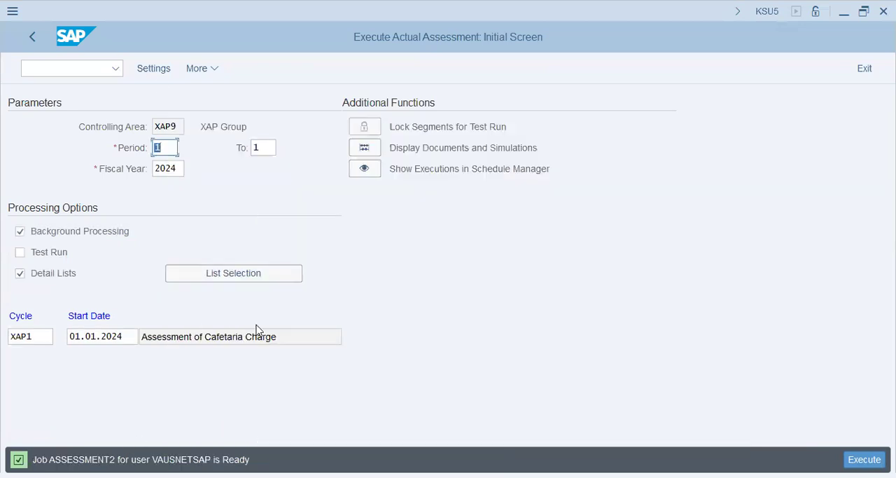
Step: Open transaction SM37, include scheduled jobs in the selection and list the jobs of 19.07.2024
{"action": "left_click", "coordinate": [70, 65]}
{"action": "type", "text": "/n sm37"}
{"action": "key", "text": "Return"}
{"action": "left_click", "coordinate": [59, 190]}
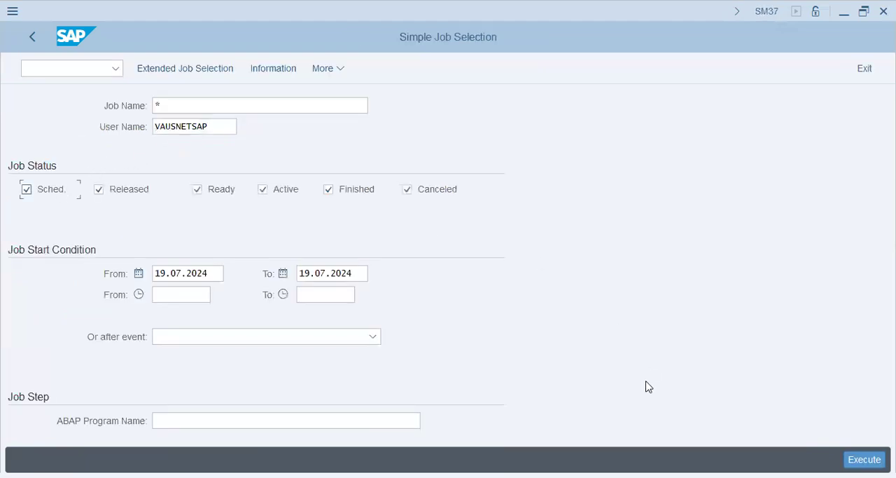
{"action": "key", "text": "F8"}
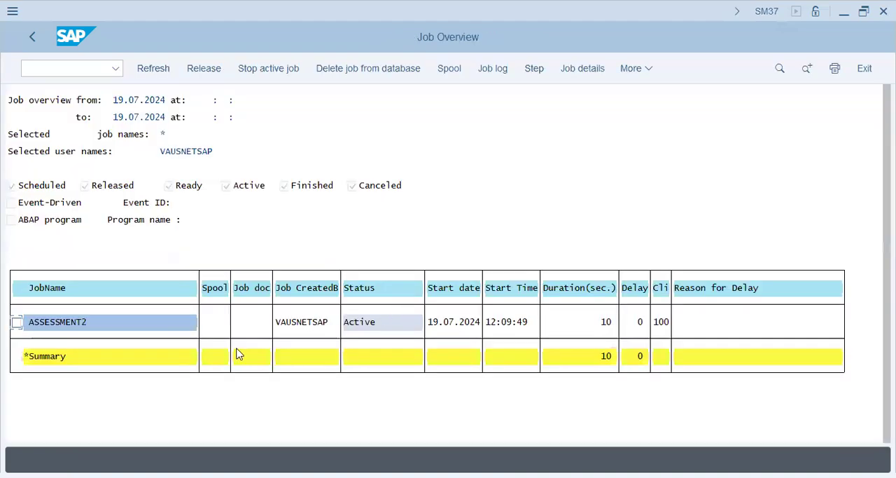
Step: Refresh the job overview repeatedly to check the status of job ASSESSMENT2
{"action": "left_click", "coordinate": [16, 322]}
{"action": "left_click", "coordinate": [135, 76]}
{"action": "left_click", "coordinate": [17, 322]}
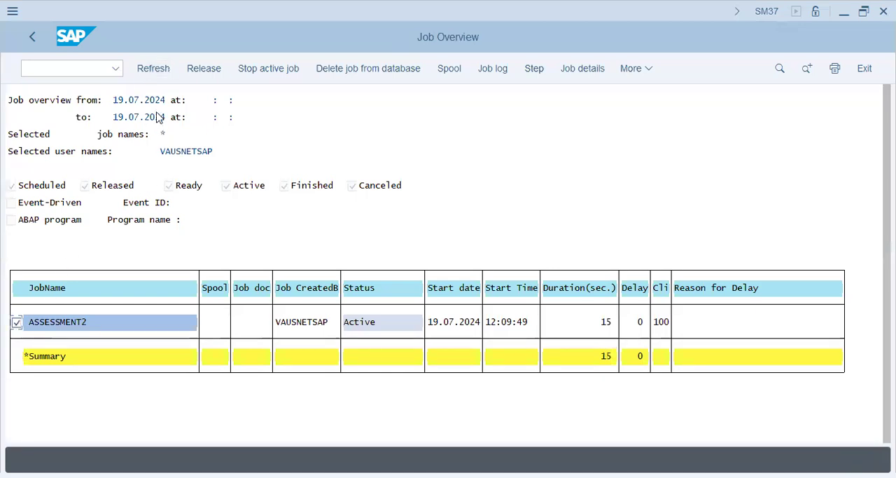
{"action": "left_click", "coordinate": [158, 70]}
{"action": "left_click", "coordinate": [159, 72]}
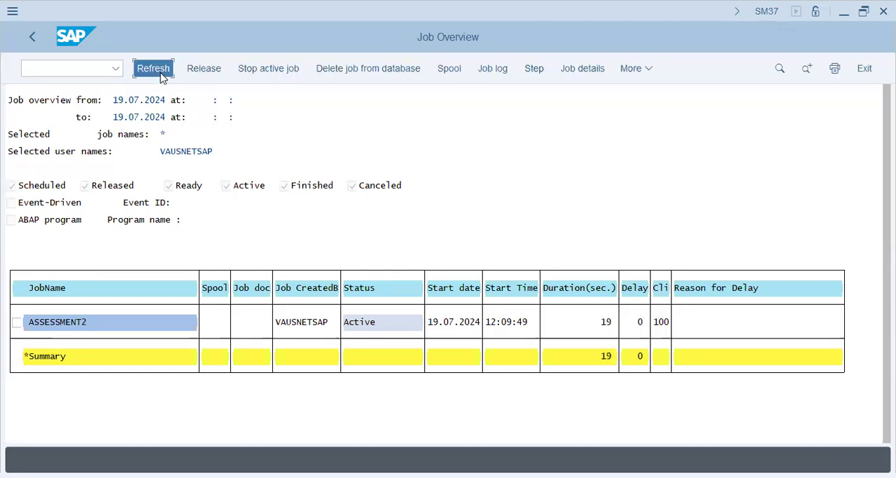
{"action": "left_click", "coordinate": [159, 72]}
{"action": "left_click", "coordinate": [160, 72]}
{"action": "left_click", "coordinate": [161, 72]}
{"action": "left_click", "coordinate": [161, 72]}
{"action": "left_click", "coordinate": [160, 72]}
Step: Display the spool request of job ASSESSMENT2 and read through its basic list, error messages and segment list
{"action": "left_click", "coordinate": [206, 324]}
{"action": "double_click", "coordinate": [206, 324]}
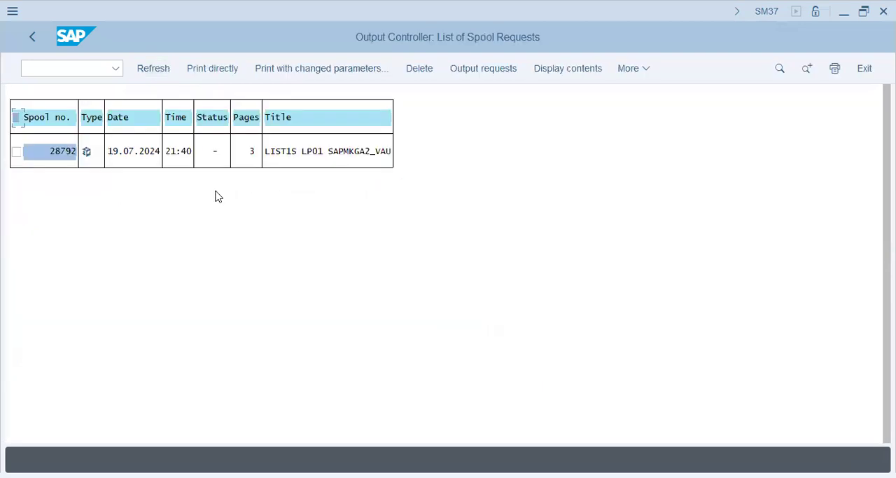
{"action": "left_click", "coordinate": [84, 157]}
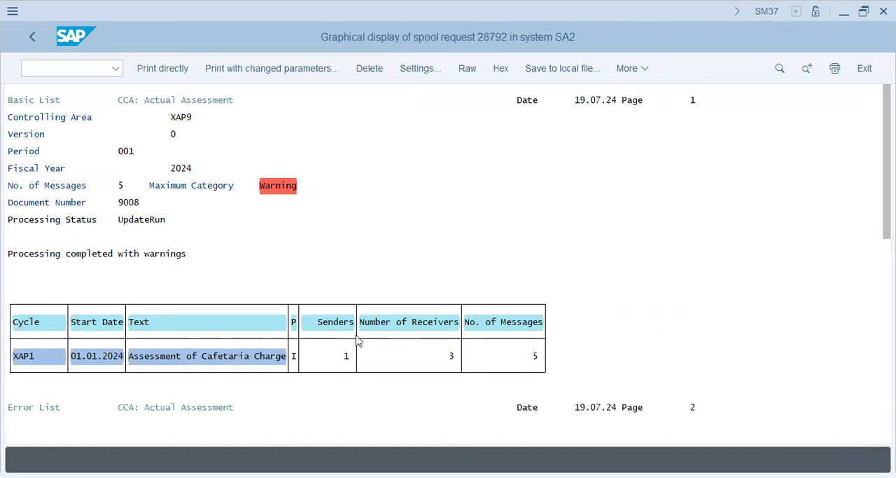
{"action": "scroll", "coordinate": [360, 344], "scroll_direction": "down", "scroll_amount": 1}
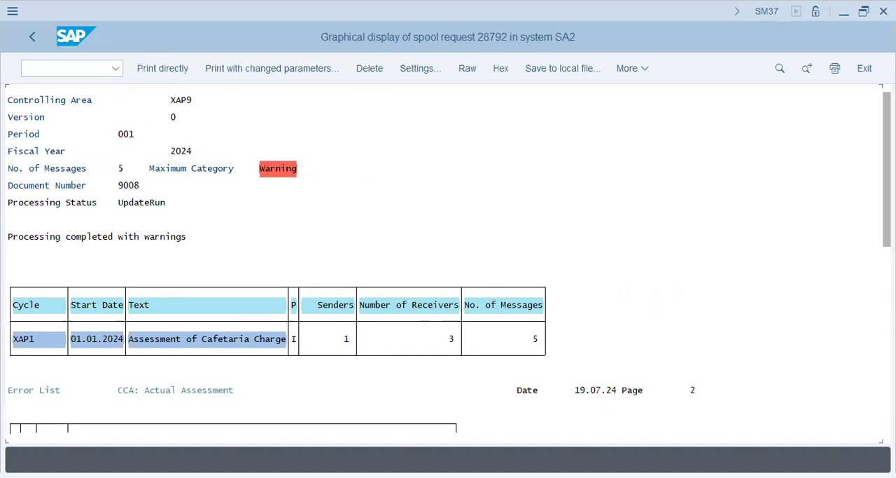
{"action": "left_click", "coordinate": [887, 336]}
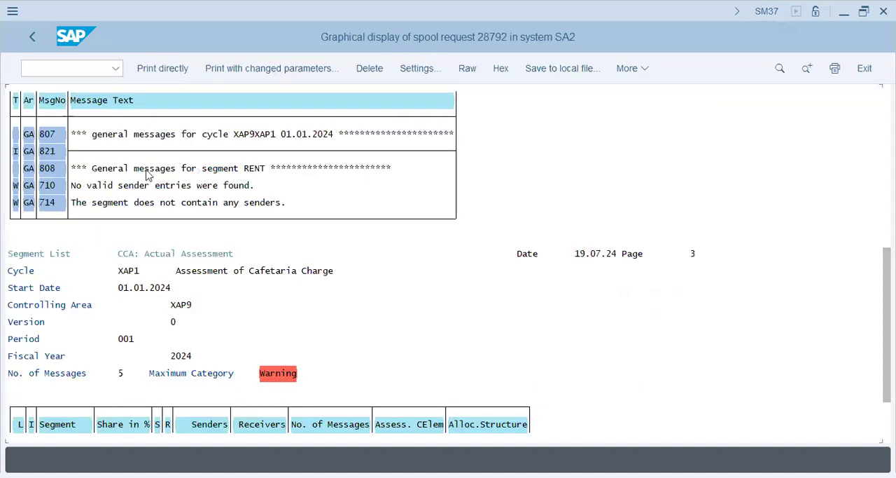
{"action": "left_click", "coordinate": [887, 422]}
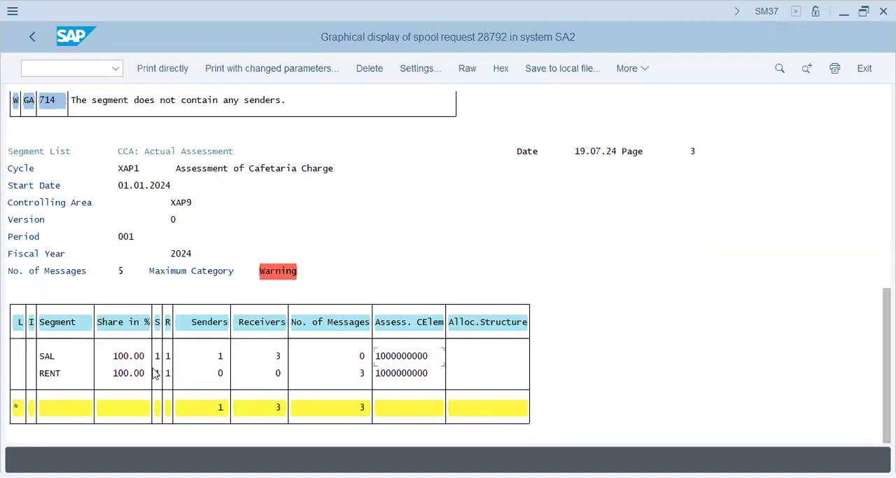
{"action": "left_click", "coordinate": [404, 373]}
Step: Return to the SAP Easy Access screen and switch to the PowerPoint presentation at slide 5, Creation of Distribution Cycle
{"action": "left_click", "coordinate": [32, 38]}
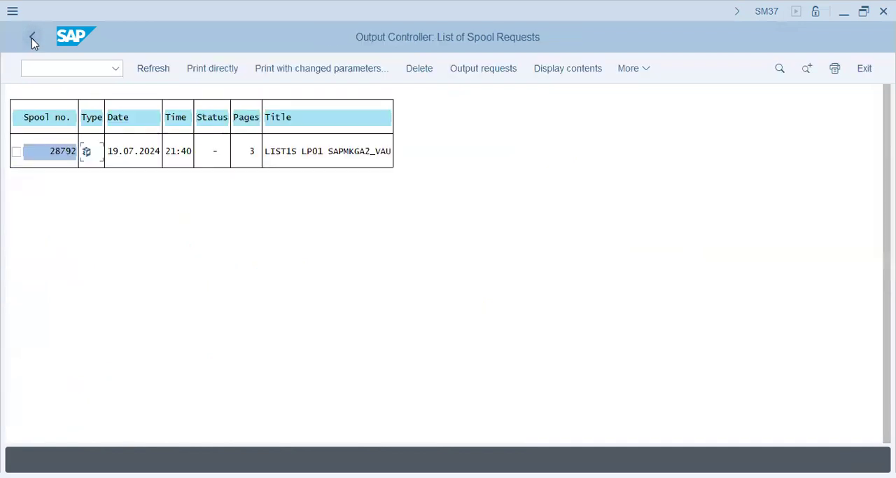
{"action": "left_click", "coordinate": [31, 38]}
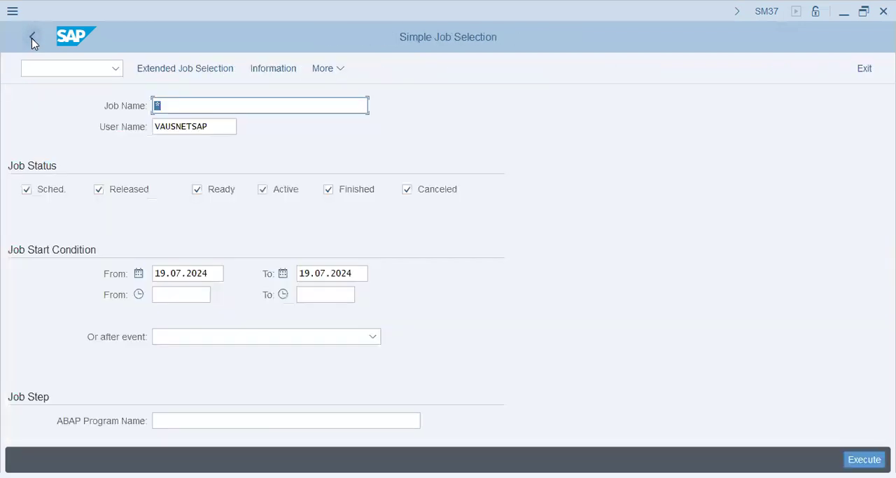
{"action": "left_click", "coordinate": [32, 38]}
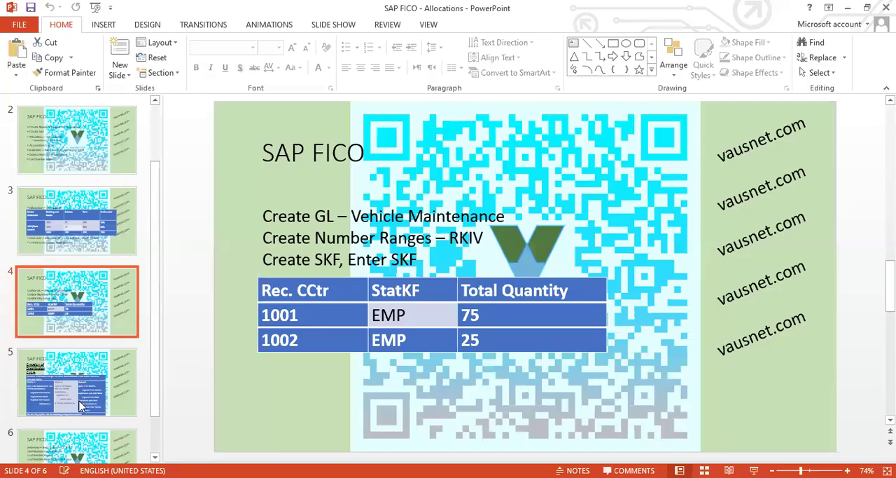
{"action": "left_click", "coordinate": [82, 405]}
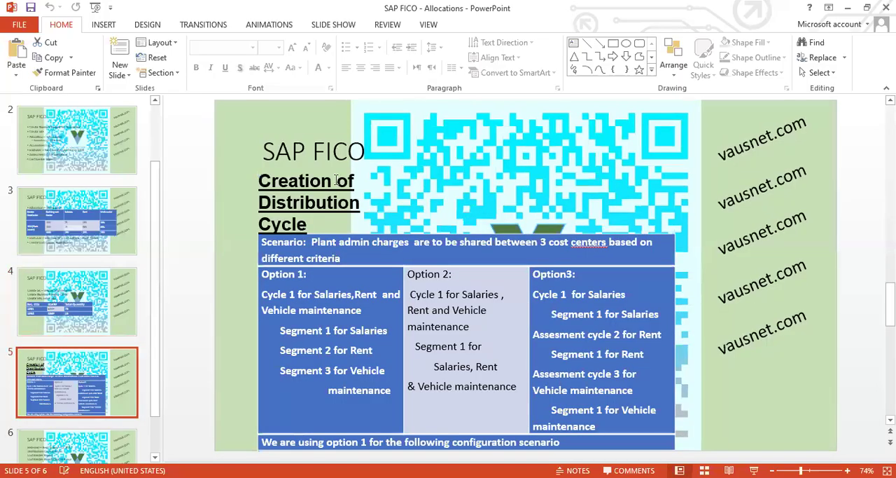
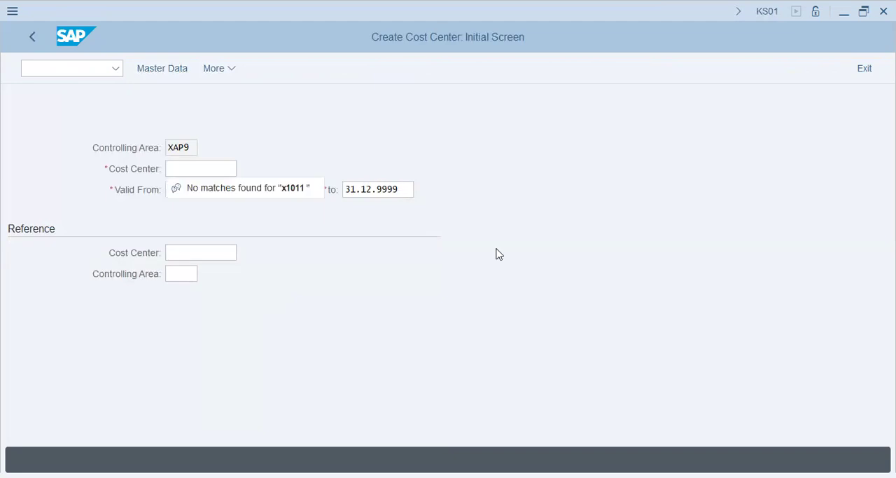
Step: Start creating cost center X1011 in controlling area XAP9, valid from 01.01.2024 to 31.12.9999
{"action": "type", "text": "x1011"}
{"action": "key", "text": "Tab"}
{"action": "type", "text": "012"}
{"action": "key", "text": "BackSpace"}
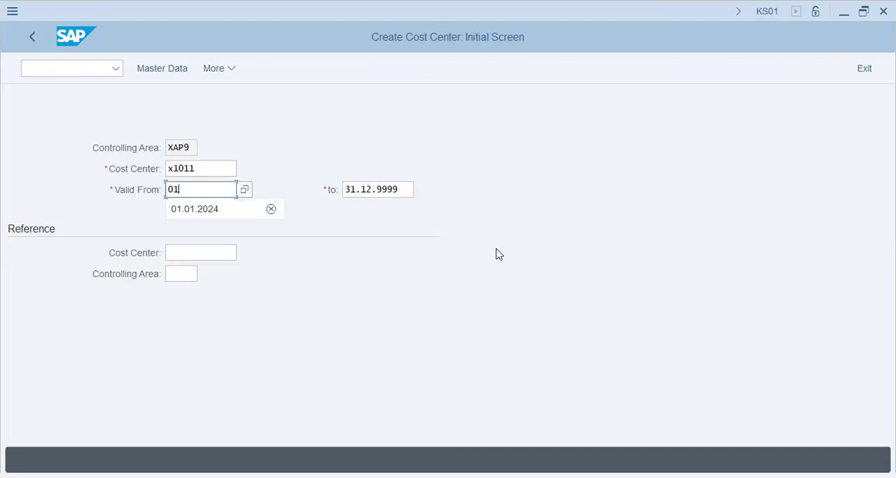
{"action": "key", "text": "Return"}
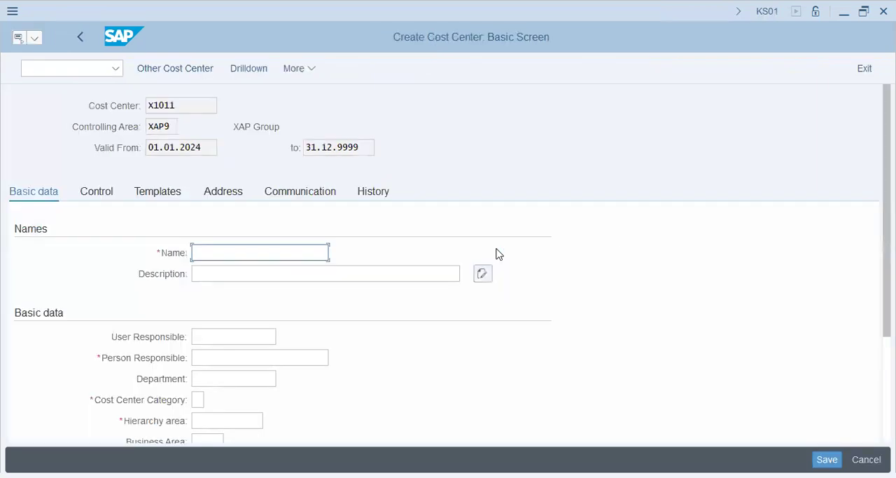
Step: Enter Plant Admin as the cost center's name and description and fill in the person responsible
{"action": "type", "text": "Plant Admin"}
{"action": "key", "text": "Tab"}
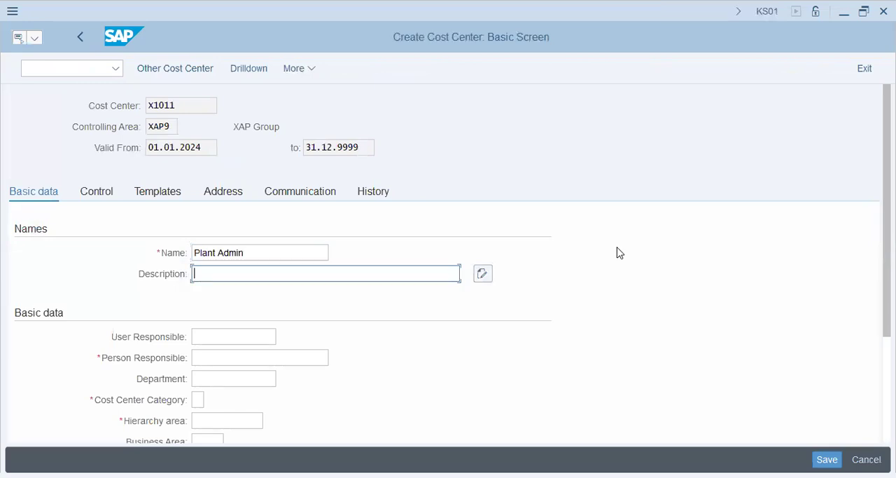
{"action": "type", "text": "Plant Admin"}
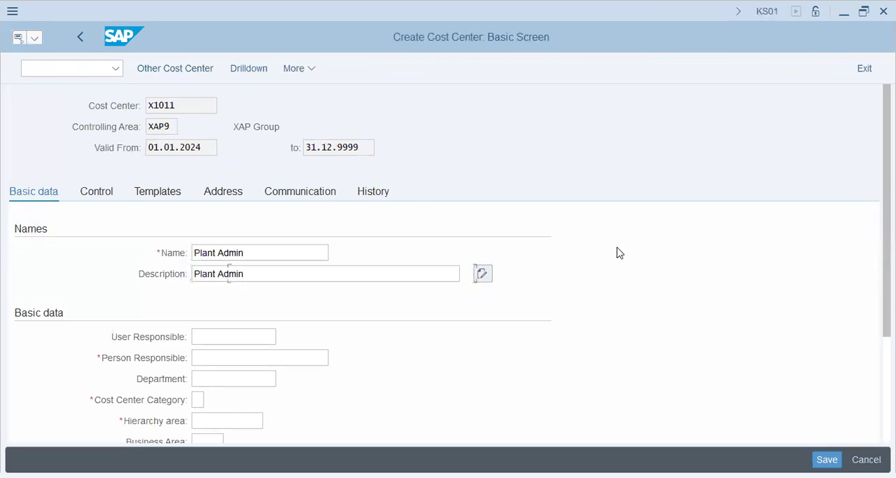
{"action": "key", "text": "Tab"}
{"action": "key", "text": "Tab"}
{"action": "type", "text": "Jim"}
{"action": "key", "text": "Tab"}
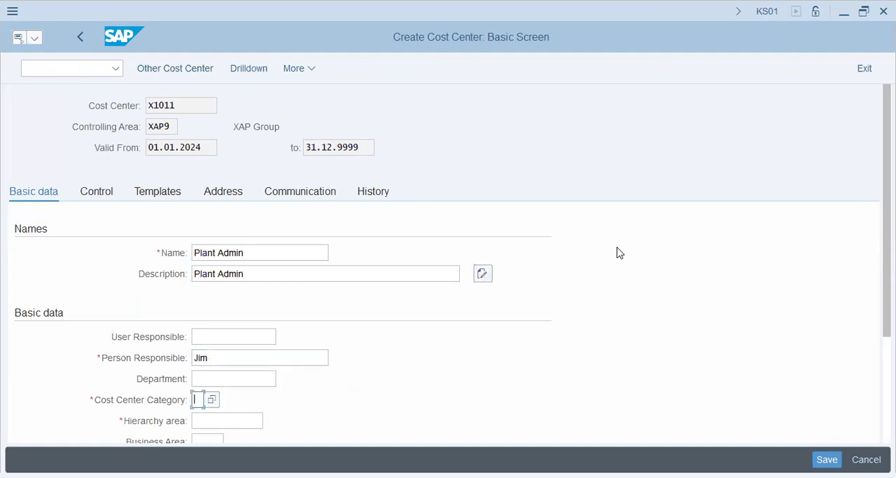
Step: Set the cost center category to W, Administration, after consulting the Creation of Distribution Cycle slide
{"action": "scroll", "coordinate": [292, 432], "scroll_direction": "down", "scroll_amount": 1}
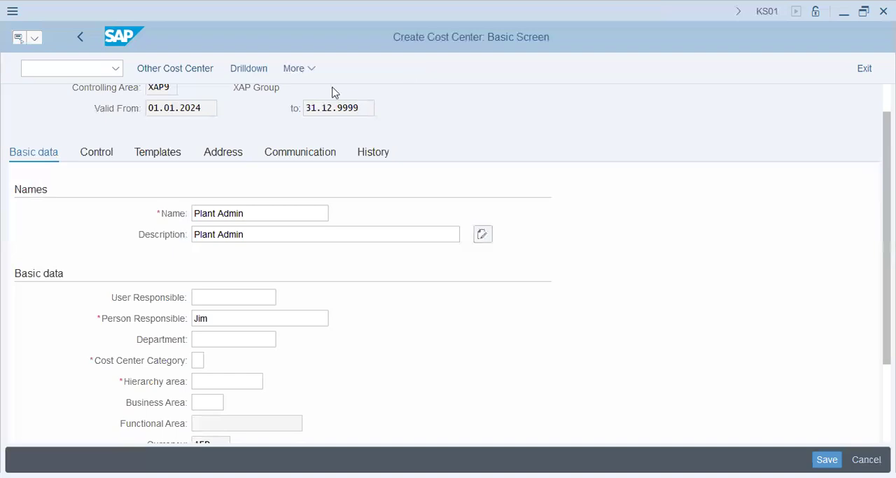
{"action": "key", "text": "alt+Tab"}
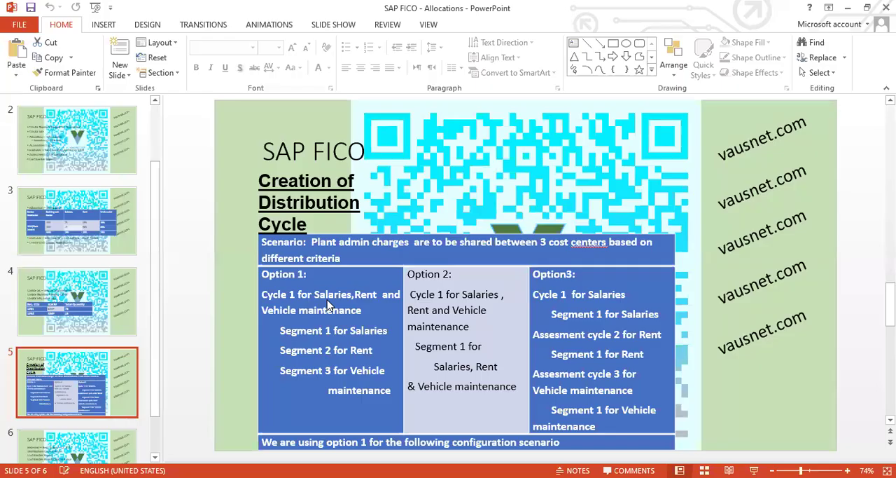
{"action": "key", "text": "alt+Tab"}
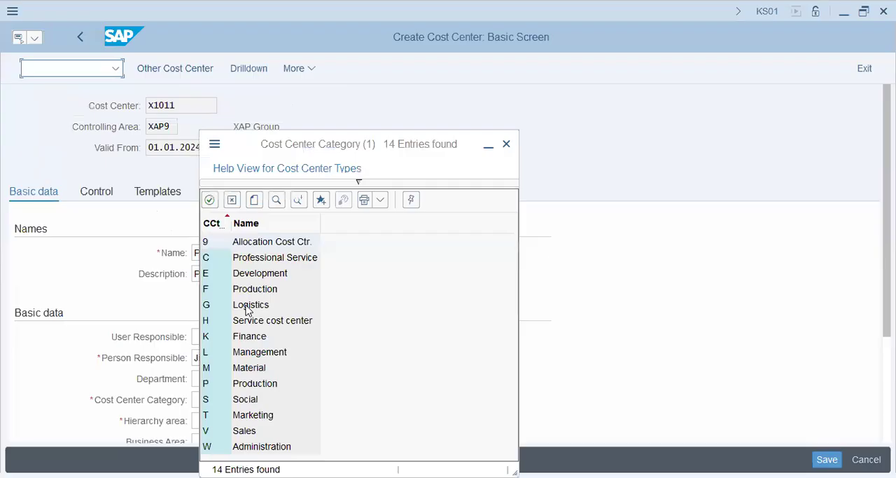
{"action": "left_click", "coordinate": [255, 263]}
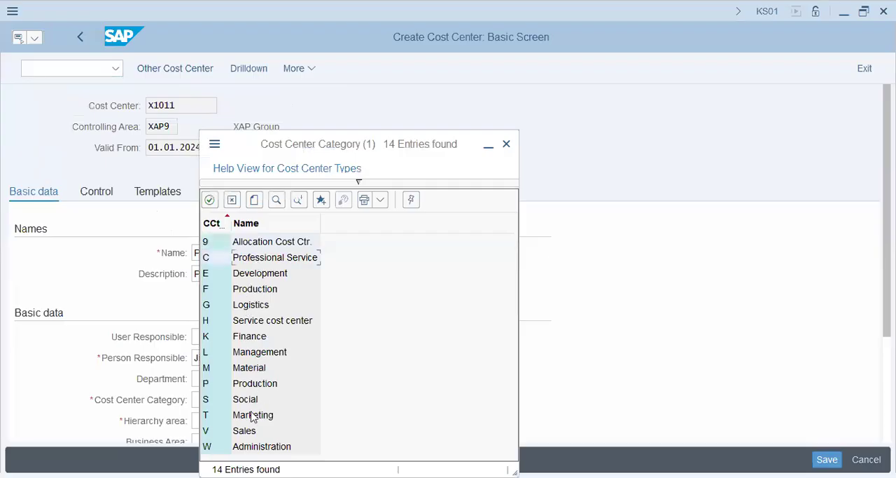
{"action": "double_click", "coordinate": [258, 445]}
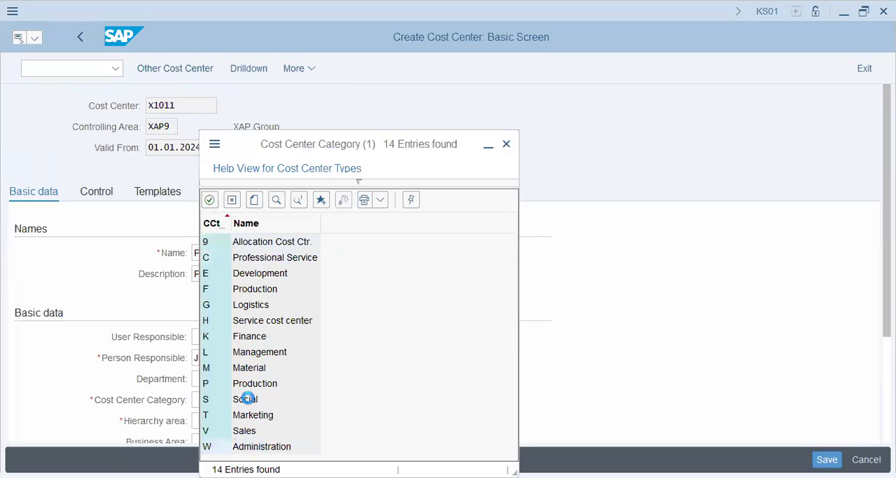
Step: Choose XAP9 as the hierarchy area of the cost center
{"action": "left_click", "coordinate": [236, 420]}
{"action": "scroll", "coordinate": [296, 371], "scroll_direction": "down", "scroll_amount": 2}
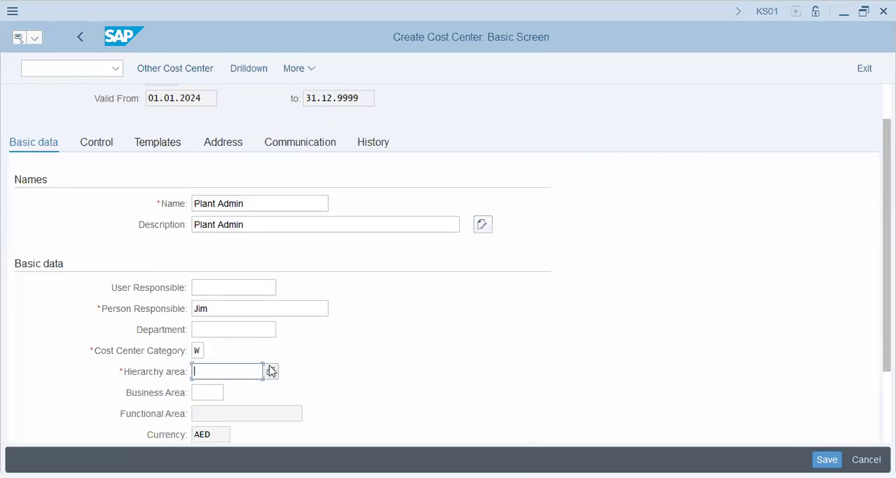
{"action": "key", "text": "F4"}
{"action": "scroll", "coordinate": [287, 336], "scroll_direction": "down", "scroll_amount": 2}
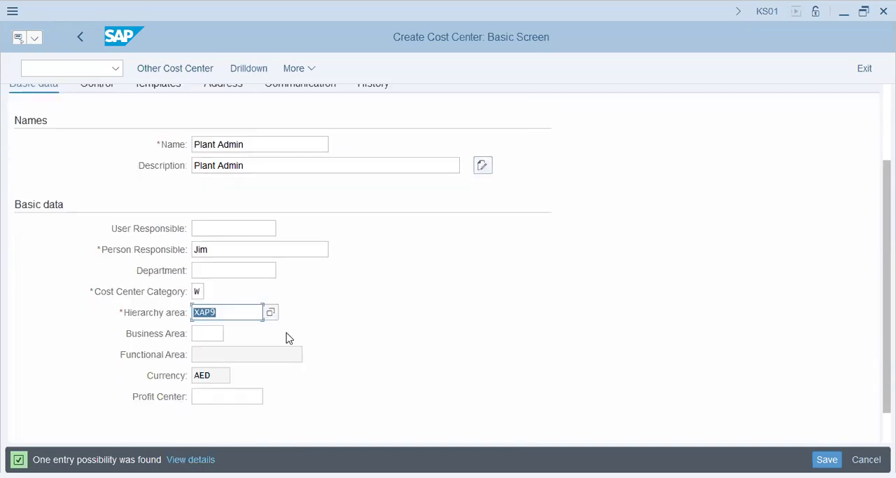
Step: Leave the business area and profit center empty and save cost center X1011
{"action": "left_click", "coordinate": [215, 335]}
{"action": "left_click", "coordinate": [223, 395]}
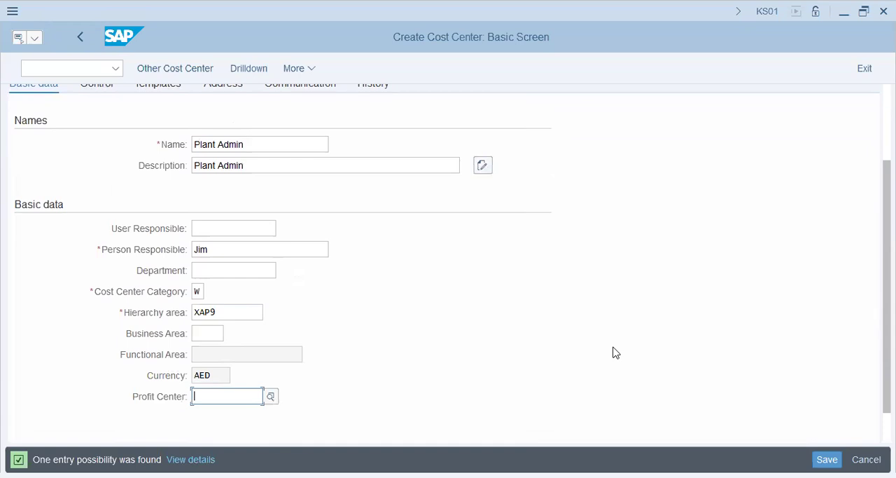
{"action": "key", "text": "alt+Tab"}
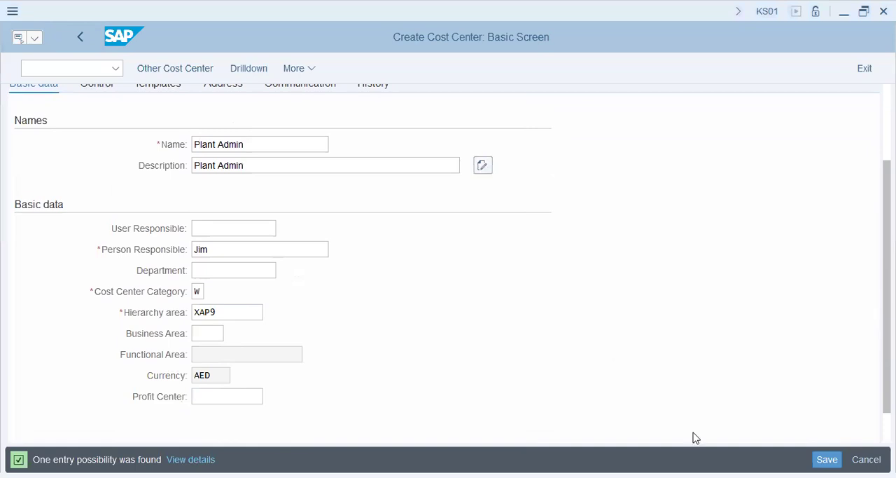
{"action": "key", "text": "Return"}
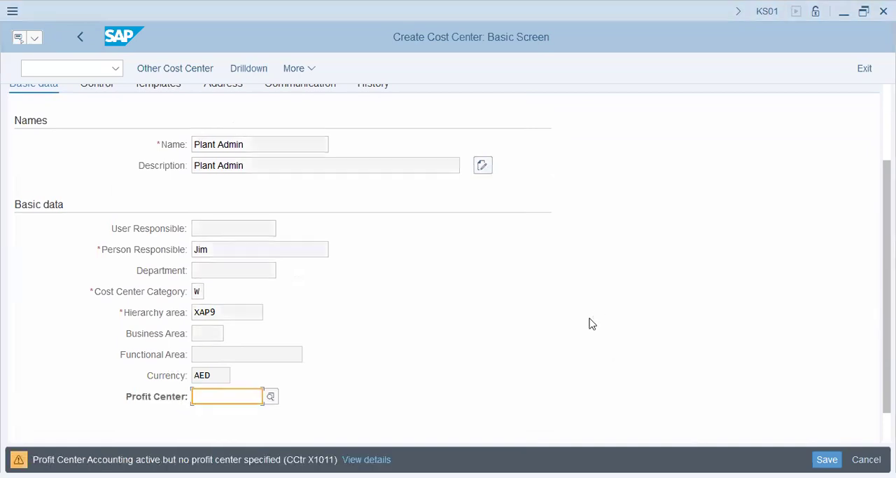
{"action": "key", "text": "Return"}
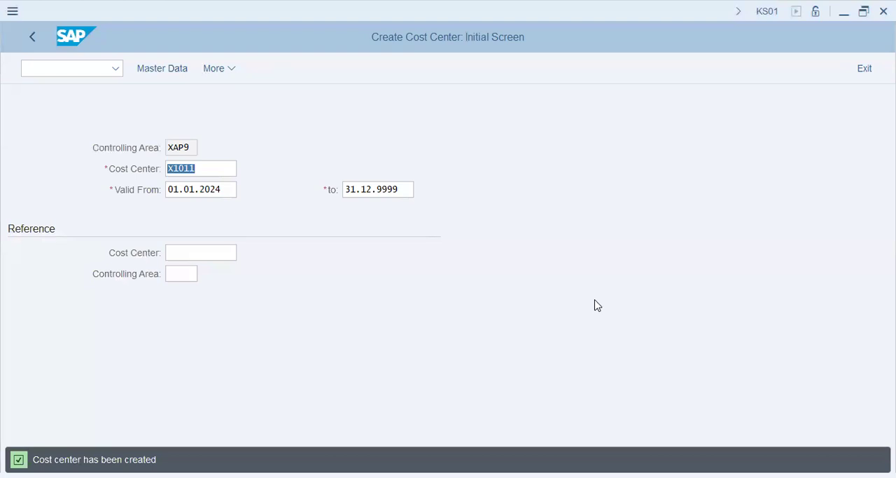
Step: Try to open RKIV as a transaction
{"action": "key", "text": "ctrl+slash"}
{"action": "type", "text": "/n rkiv"}
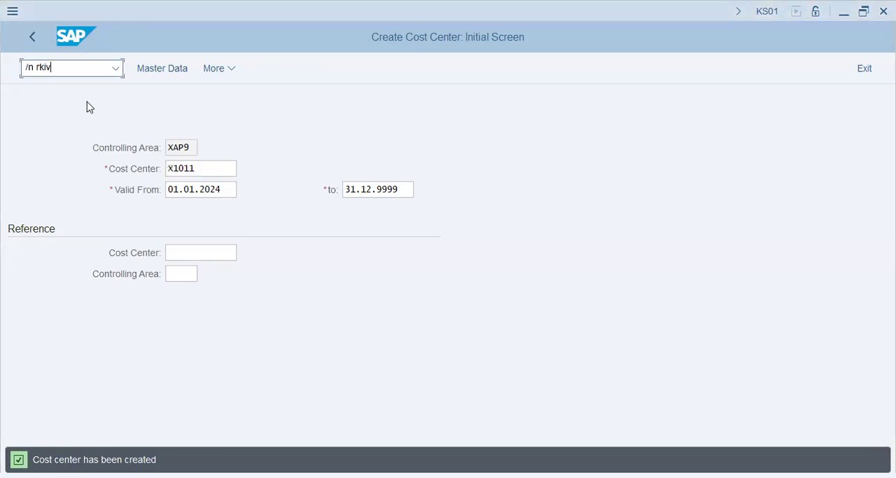
{"action": "key", "text": "Return"}
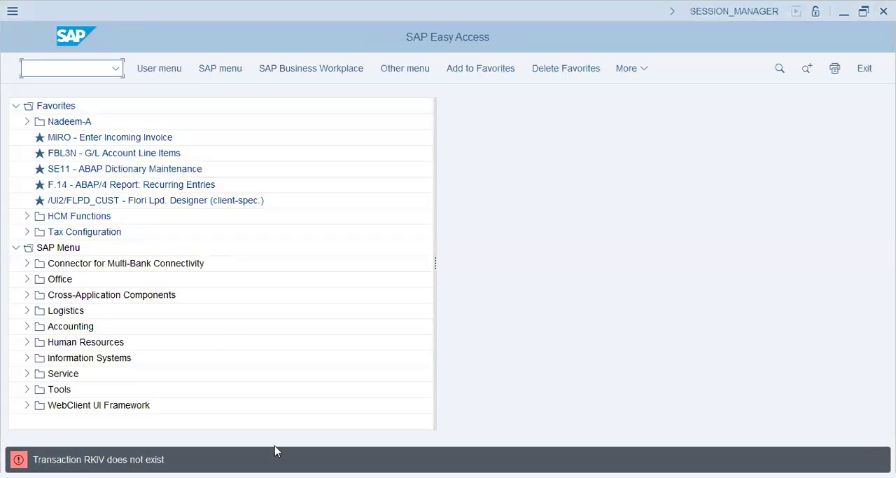
Step: Open transaction KANK for CO area XAP9 and edit its CO document number range groups, after consulting slide 6 of the presentation
{"action": "key", "text": "alt+Tab"}
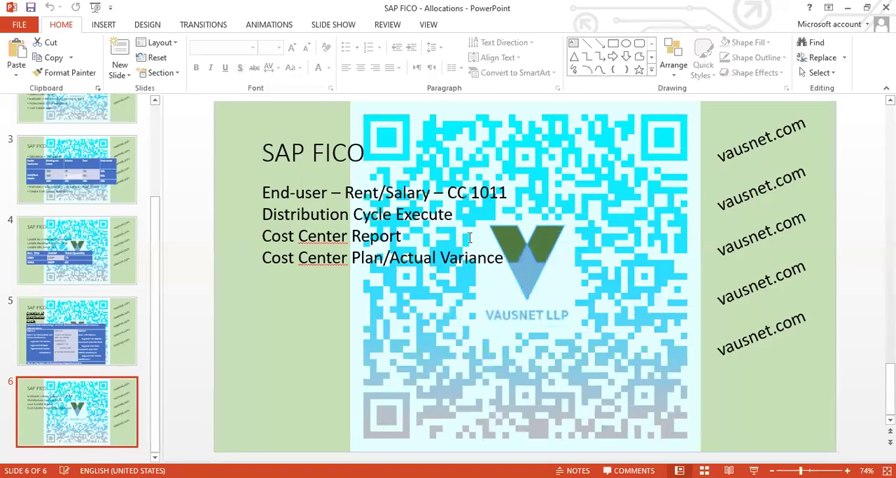
{"action": "left_click", "coordinate": [473, 199]}
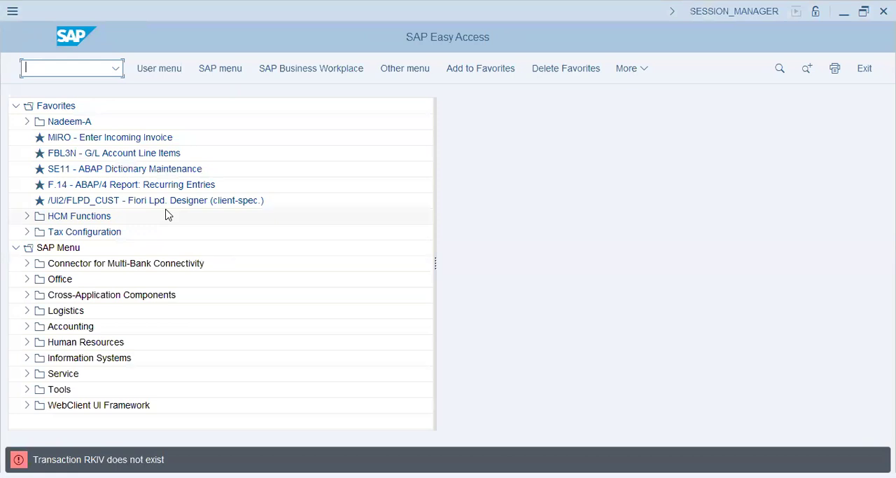
{"action": "type", "text": "KSV1"}
{"action": "key", "text": "Return"}
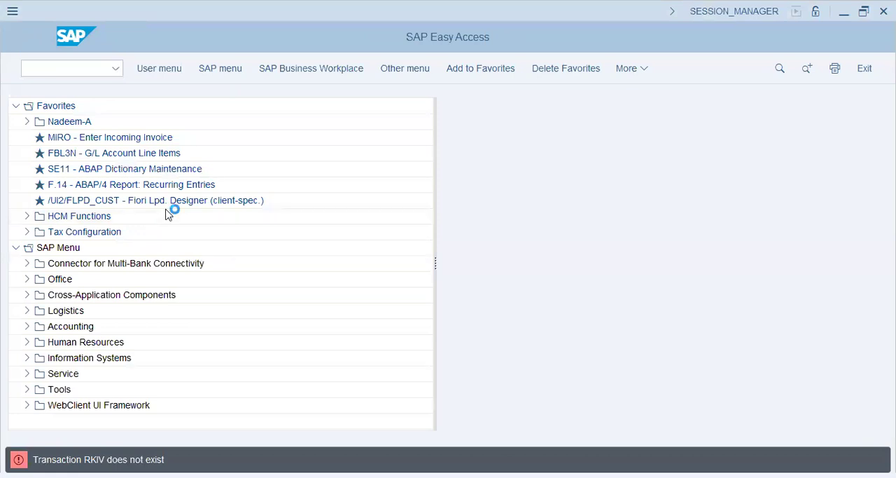
{"action": "left_click", "coordinate": [170, 129]}
{"action": "left_click", "coordinate": [179, 146]}
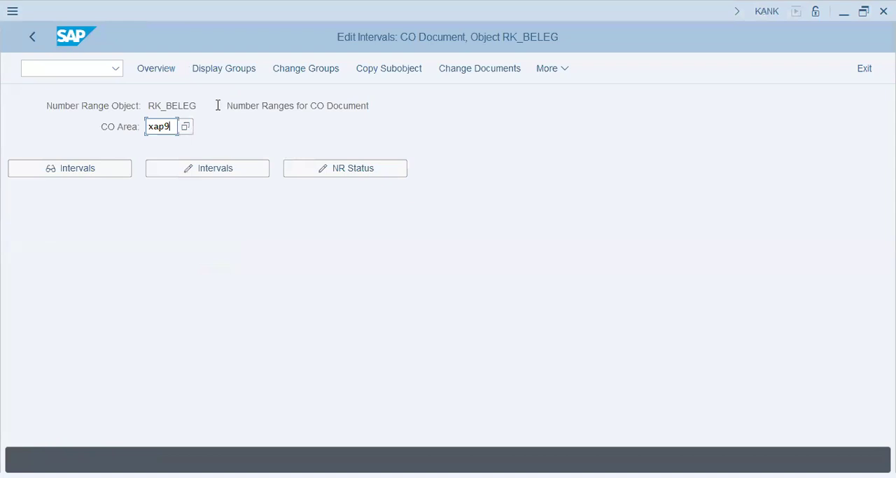
{"action": "left_click", "coordinate": [313, 70]}
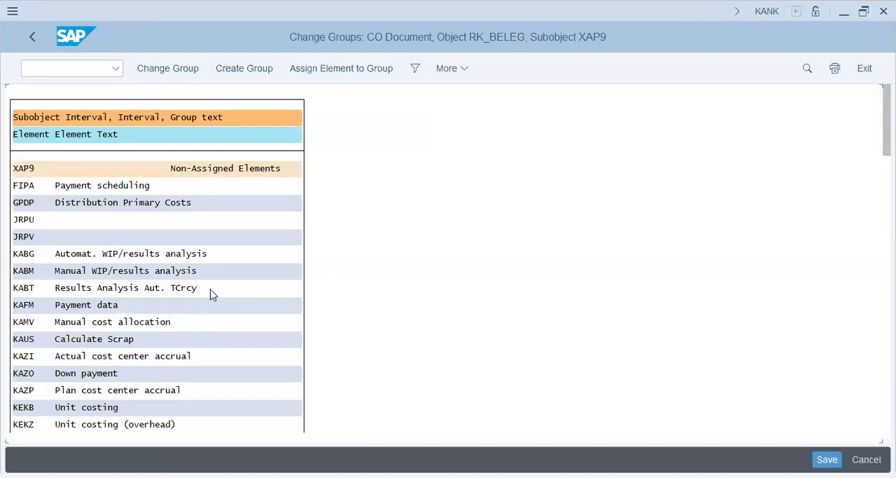
{"action": "left_click", "coordinate": [210, 288]}
Step: Search the group list for element RKIV and select the Actual Overhead Distribution entry
{"action": "key", "text": "ctrl+f"}
{"action": "type", "text": "rkiv"}
{"action": "key", "text": "Return"}
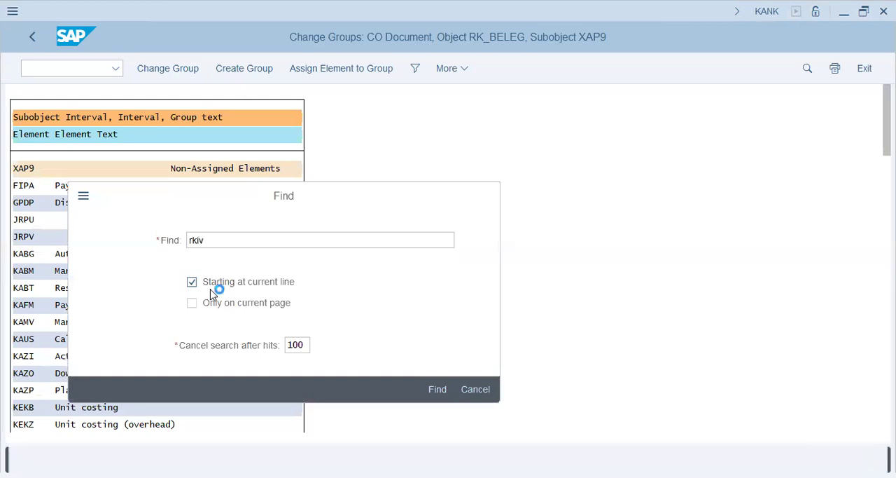
{"action": "double_click", "coordinate": [266, 90]}
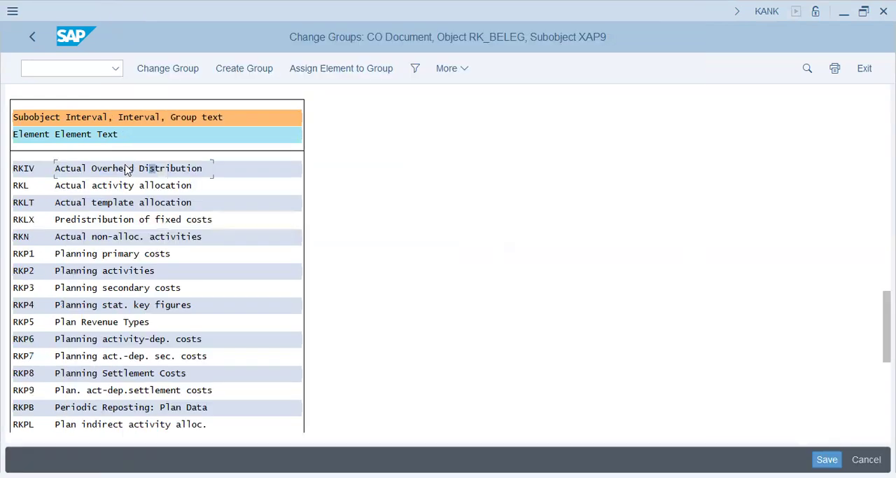
Step: Assign element RKIV to number range group 09, COIN Group, save the change and check the assignment under that group
{"action": "left_click", "coordinate": [327, 69]}
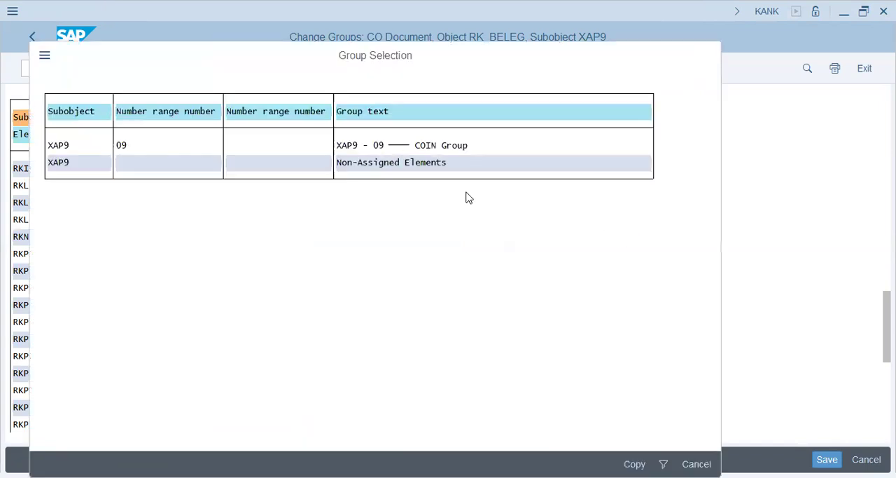
{"action": "left_click", "coordinate": [696, 464]}
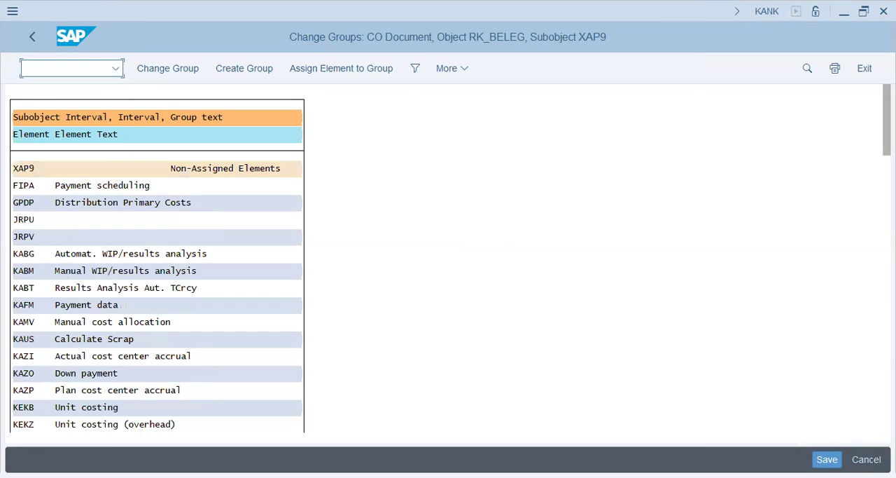
{"action": "left_click_drag", "start_coordinate": [888, 121], "coordinate": [887, 413]}
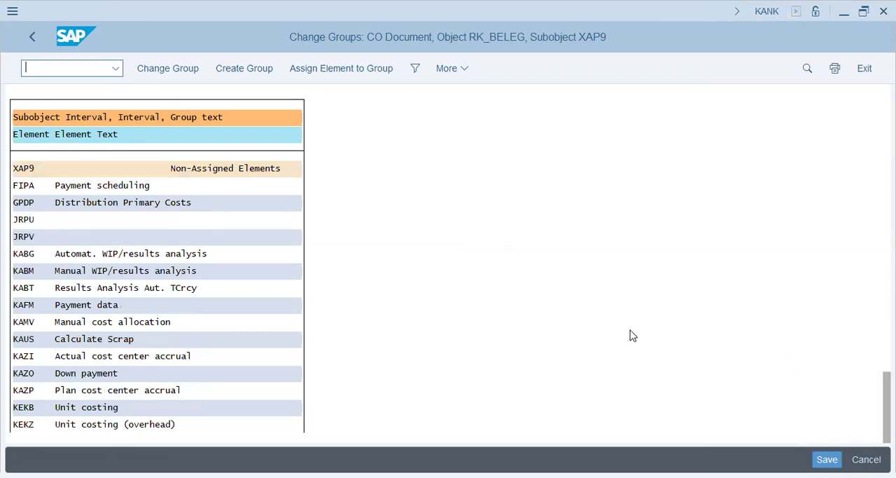
{"action": "left_click", "coordinate": [27, 355]}
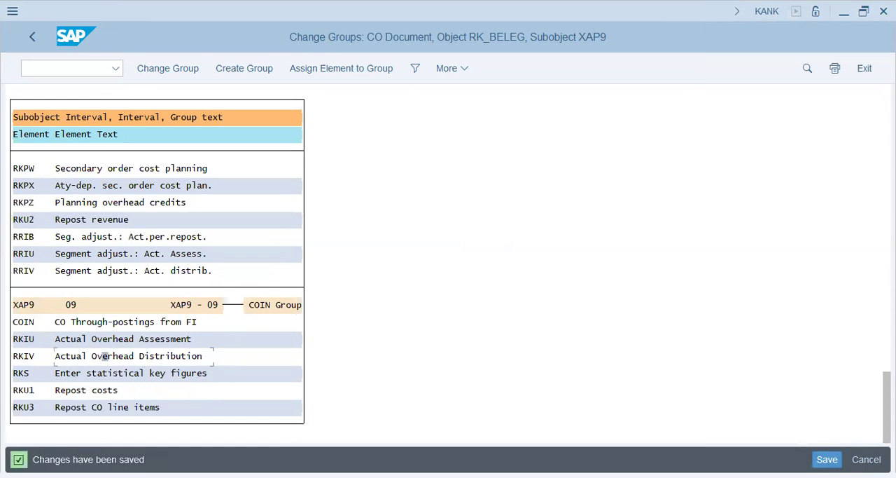
Step: Open transaction KK02 and display the master data of statistical key figure EMP
{"action": "key", "text": "alt+Tab"}
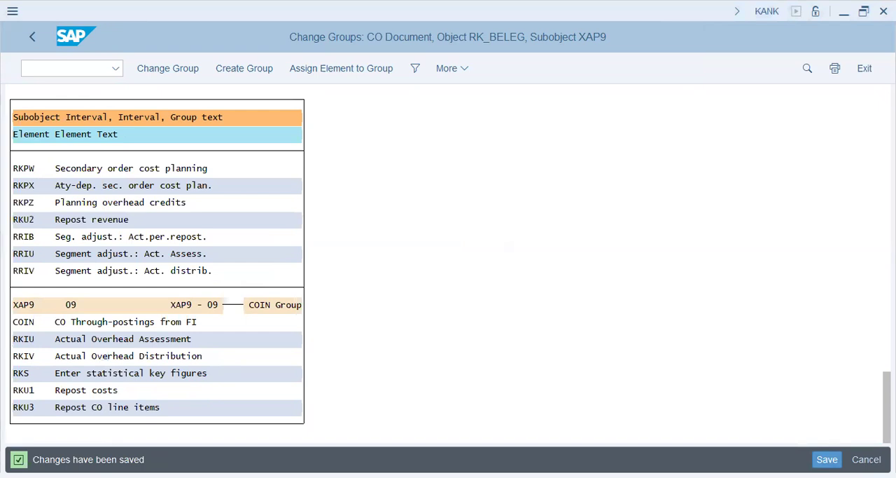
{"action": "left_click", "coordinate": [67, 68]}
{"action": "type", "text": "kb"}
{"action": "key", "text": "BackSpace"}
{"action": "key", "text": "BackSpace"}
{"action": "type", "text": "n k"}
{"action": "key", "text": "BackSpace"}
{"action": "key", "text": "BackSpace"}
{"action": "key", "text": "BackSpace"}
{"action": "type", "text": "/n kko0"}
{"action": "key", "text": "BackSpace"}
{"action": "key", "text": "BackSpace"}
{"action": "type", "text": "01"}
{"action": "key", "text": "BackSpace"}
{"action": "type", "text": "2"}
{"action": "key", "text": "Return"}
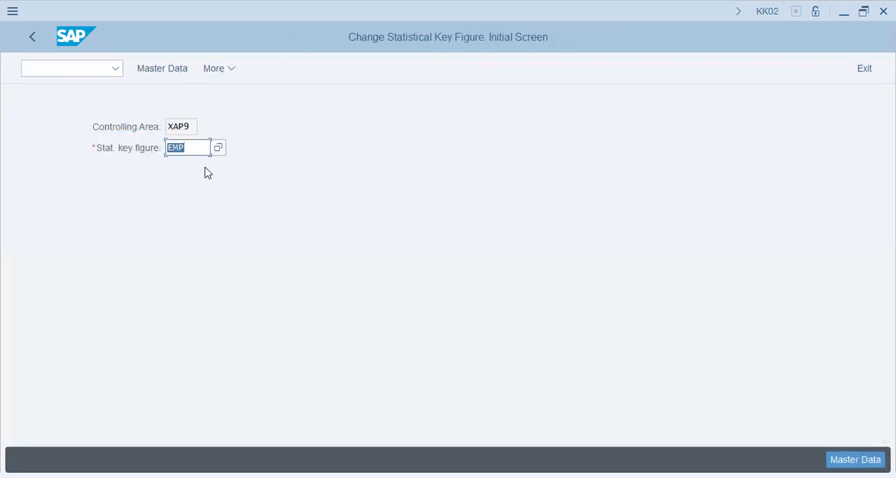
{"action": "key", "text": "Return"}
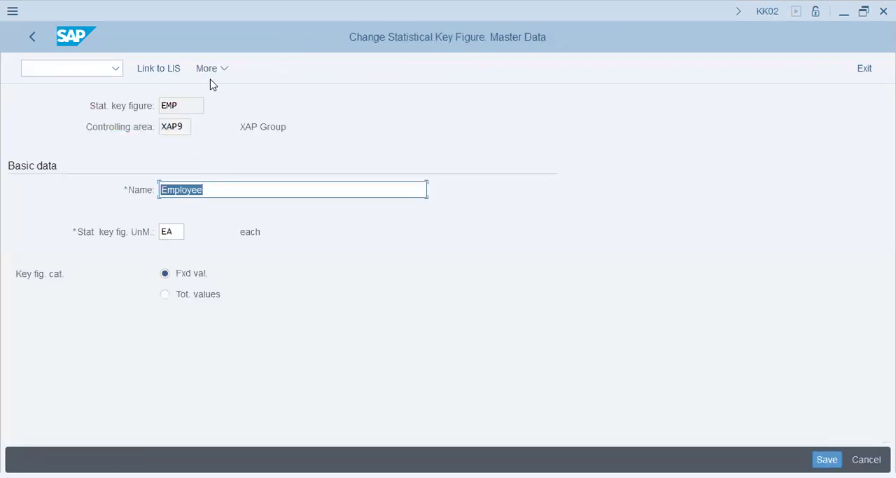
Step: Open transaction KK01 to view the initial screen for creating a statistical key figure
{"action": "left_click", "coordinate": [49, 68]}
{"action": "type", "text": "/n kk02"}
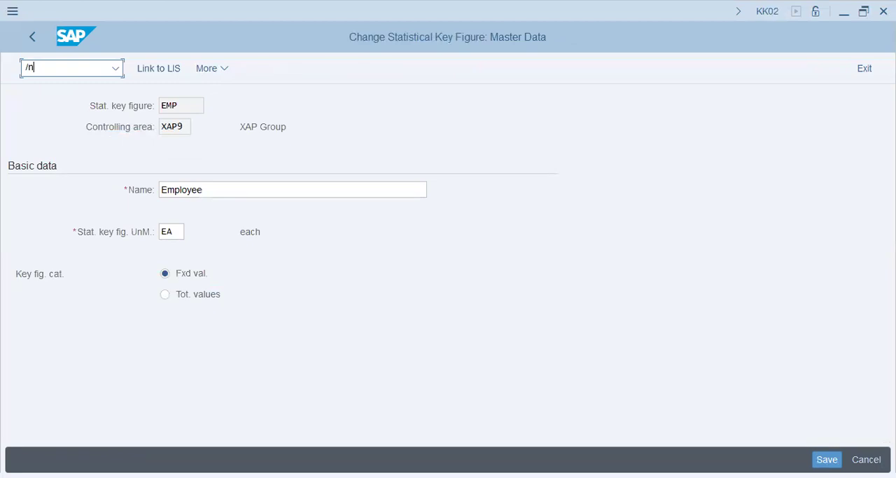
{"action": "key", "text": "Return"}
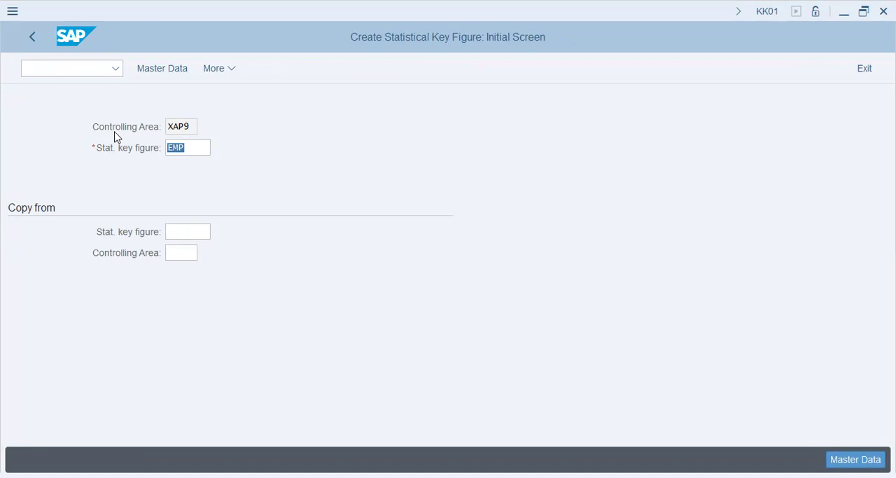
{"action": "left_click", "coordinate": [75, 69]}
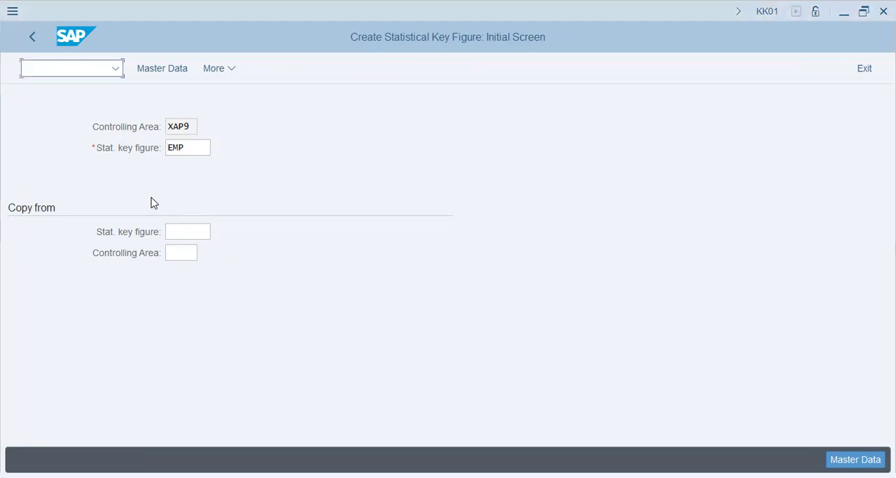
Step: Open transaction KB31N for entering statistical key figures
{"action": "key", "text": "alt+Tab"}
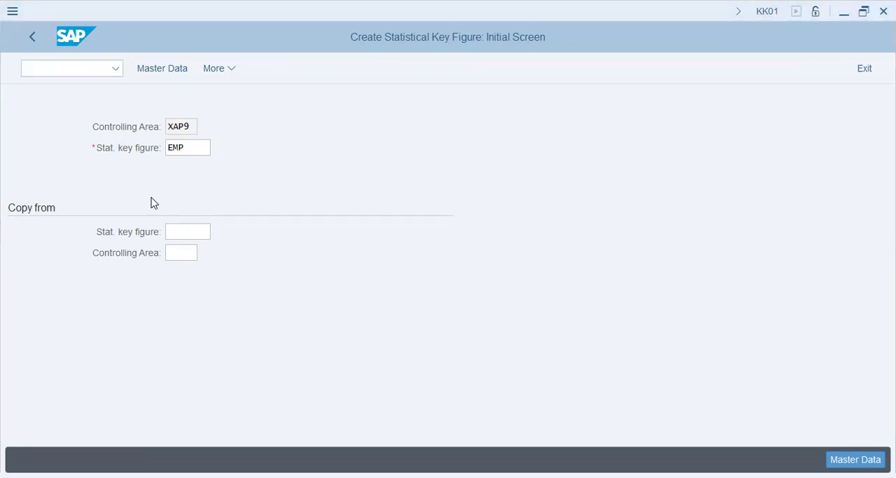
{"action": "key", "text": "alt+Tab"}
{"action": "type", "text": "/nkb31n"}
{"action": "key", "text": "Return"}
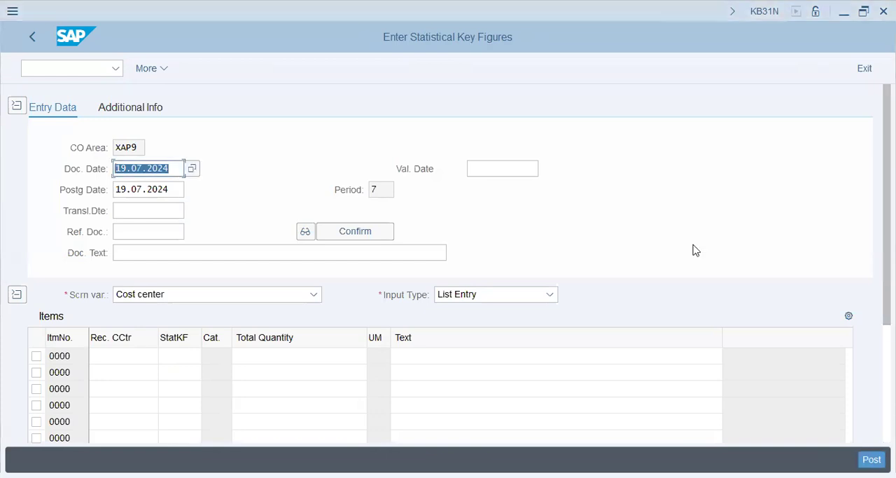
Step: Set both the document date and the posting date of the statistical key figure entry to 01.01.2024
{"action": "key", "text": "BackSpace"}
{"action": "key", "text": "Down"}
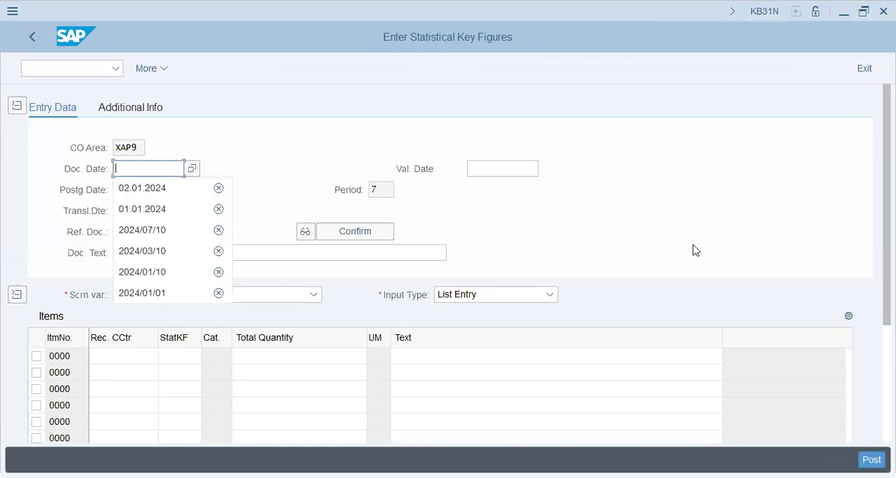
{"action": "type", "text": "01.01.2024"}
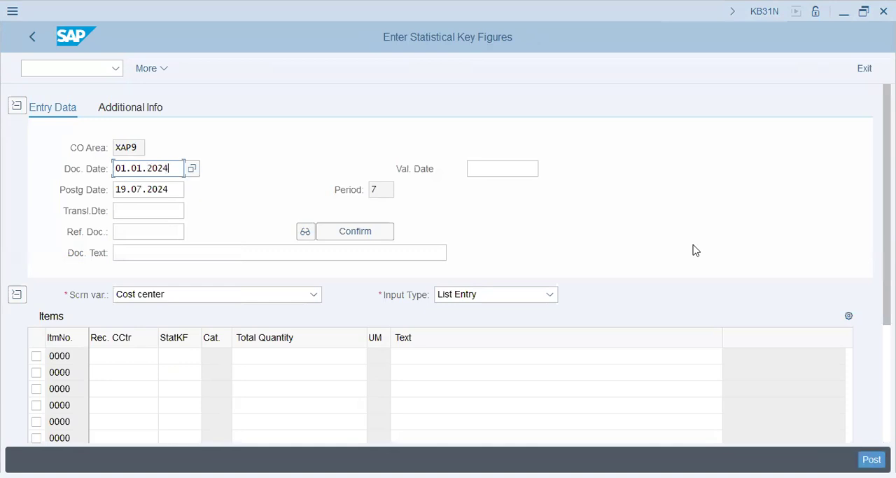
{"action": "key", "text": "Tab"}
{"action": "type", "text": "01"}
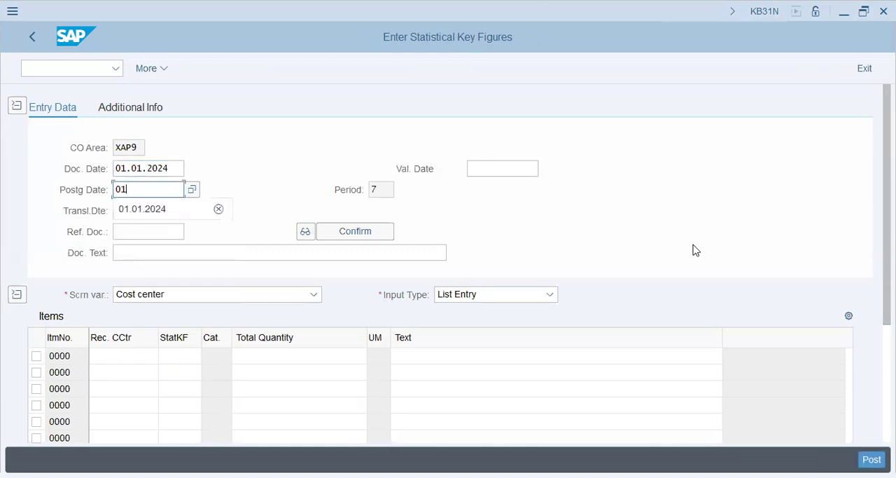
{"action": "type", "text": ".01.0024"}
{"action": "key", "text": "Tab"}
{"action": "key", "text": "Tab"}
{"action": "key", "text": "Tab"}
{"action": "key", "text": "Tab"}
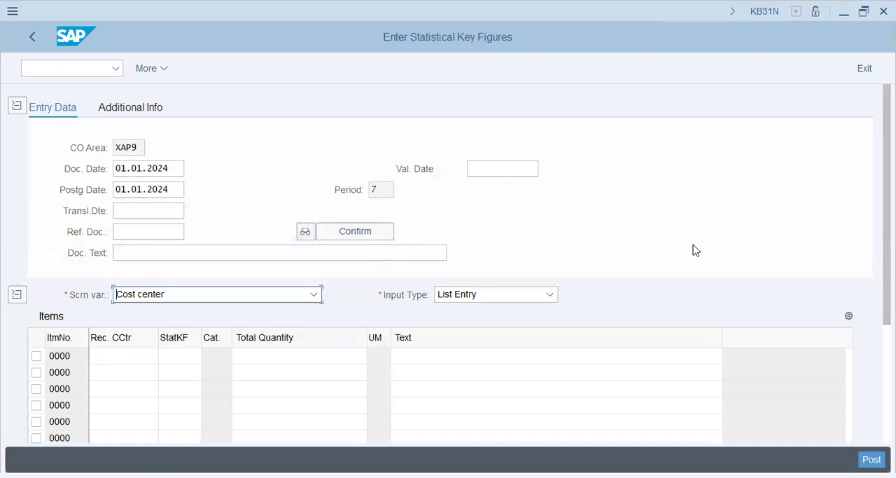
Step: Enter the first item with receiver cost center X1001, statistical key figure EMP and total quantity 75
{"action": "left_click", "coordinate": [139, 355]}
{"action": "key", "text": "alt+Tab"}
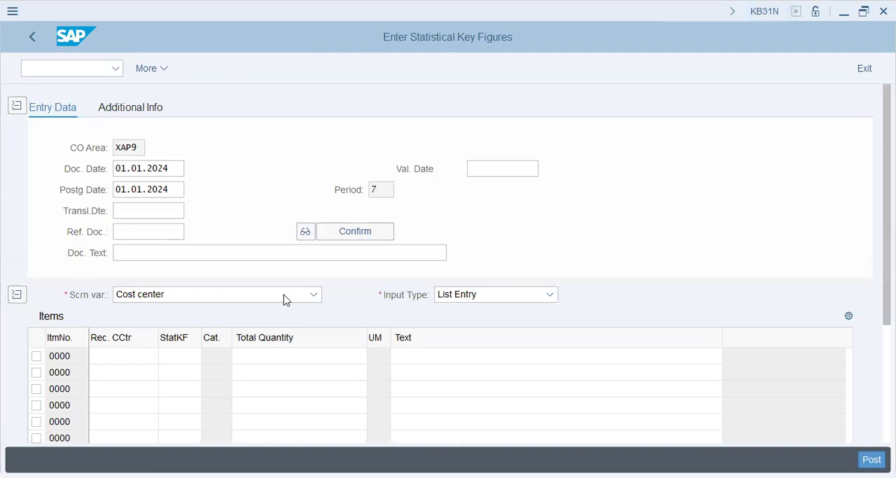
{"action": "left_click", "coordinate": [255, 298]}
{"action": "left_click", "coordinate": [254, 298]}
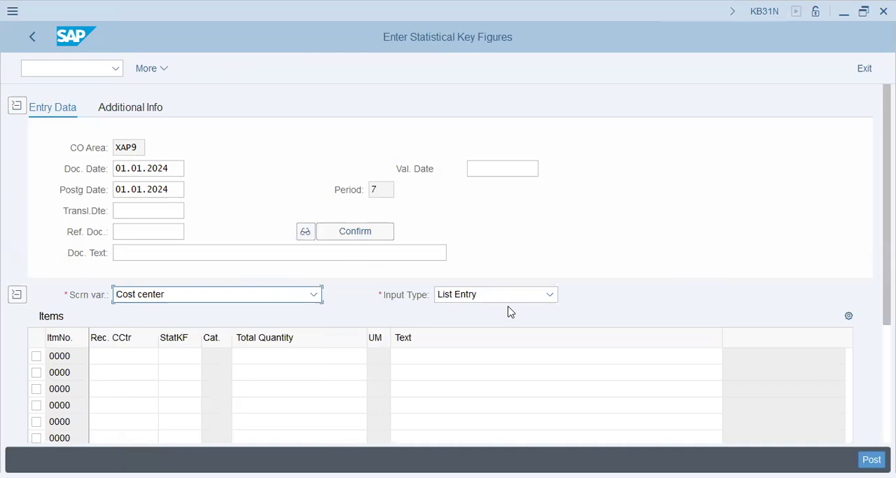
{"action": "left_click", "coordinate": [126, 356]}
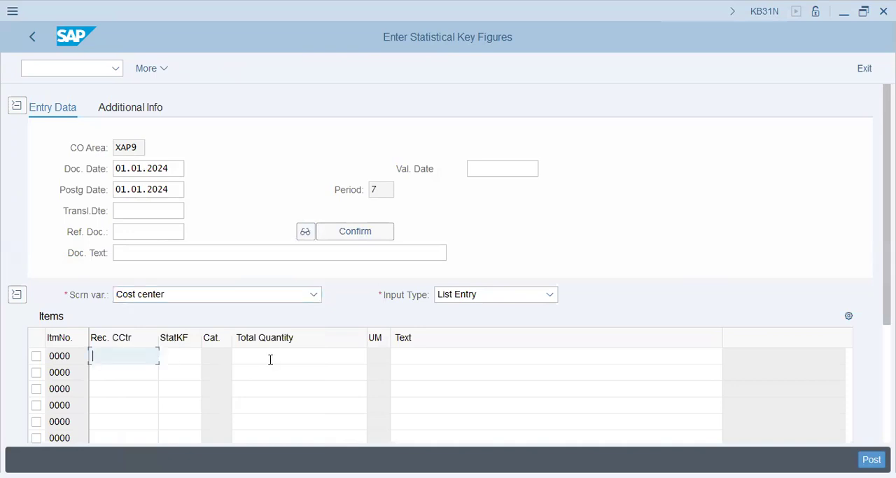
{"action": "type", "text": "x1001"}
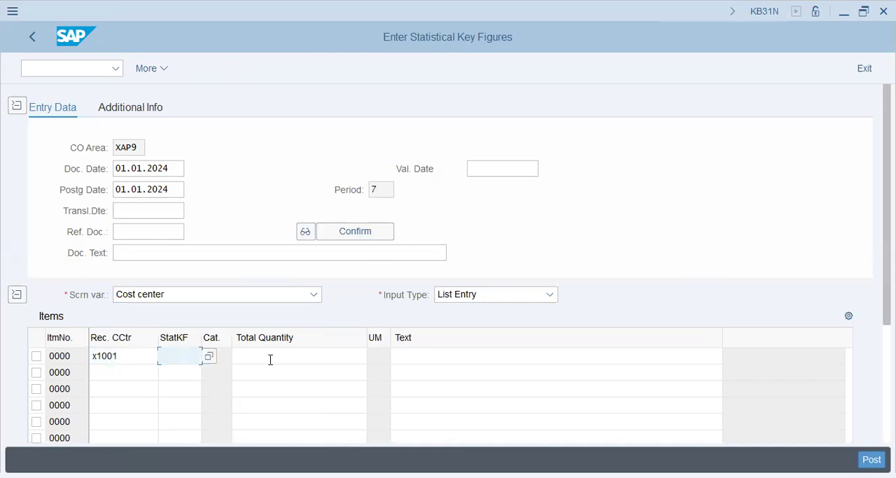
{"action": "type", "text": "emp"}
{"action": "key", "text": "Tab"}
{"action": "type", "text": "75"}
{"action": "key", "text": "Return"}
Step: Enter the second item with receiver cost center X1002, statistical key figure EMP and total quantity 25
{"action": "type", "text": "x1002"}
{"action": "key", "text": "Tab"}
{"action": "type", "text": "emp"}
{"action": "key", "text": "Tab"}
{"action": "type", "text": "25"}
{"action": "key", "text": "Return"}
Step: Enter the third item with receiver cost center X1003, statistical key figure EMP and total quantity 200, and post the document
{"action": "type", "text": "x1003"}
{"action": "key", "text": "Tab"}
{"action": "type", "text": "3mp"}
{"action": "key", "text": "BackSpace"}
{"action": "key", "text": "BackSpace"}
{"action": "key", "text": "BackSpace"}
{"action": "type", "text": "emp"}
{"action": "key", "text": "Tab"}
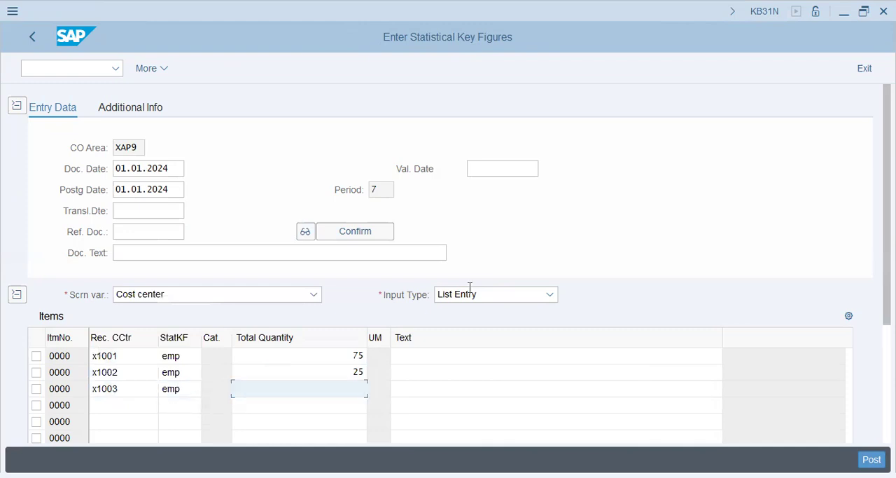
{"action": "key", "text": "alt+Tab"}
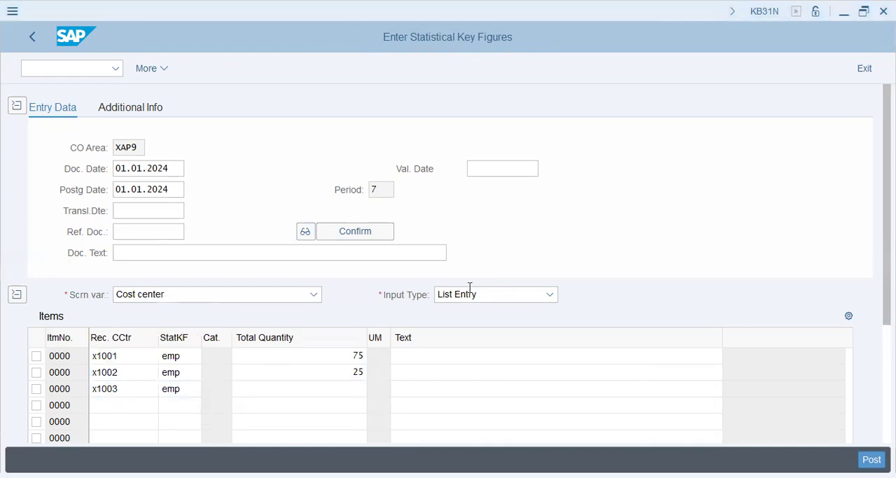
{"action": "right_click", "coordinate": [529, 287]}
{"action": "key", "text": "Escape"}
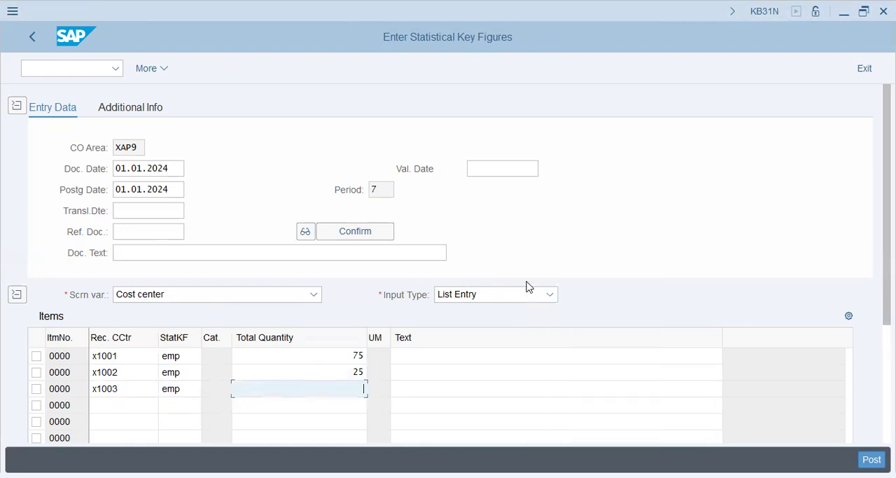
{"action": "type", "text": "200"}
{"action": "key", "text": "Return"}
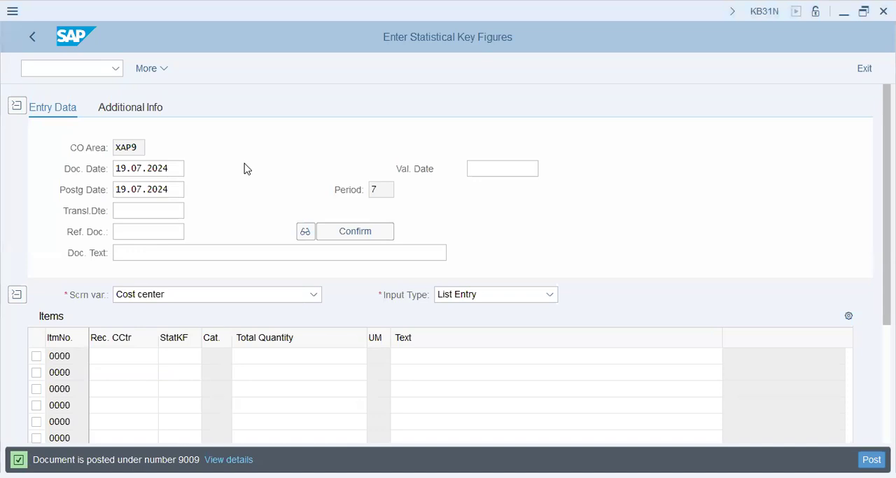
Step: Open transaction SPRO and display the SAP Reference IMG
{"action": "left_click", "coordinate": [110, 67]}
{"action": "type", "text": "/n spro"}
{"action": "key", "text": "Return"}
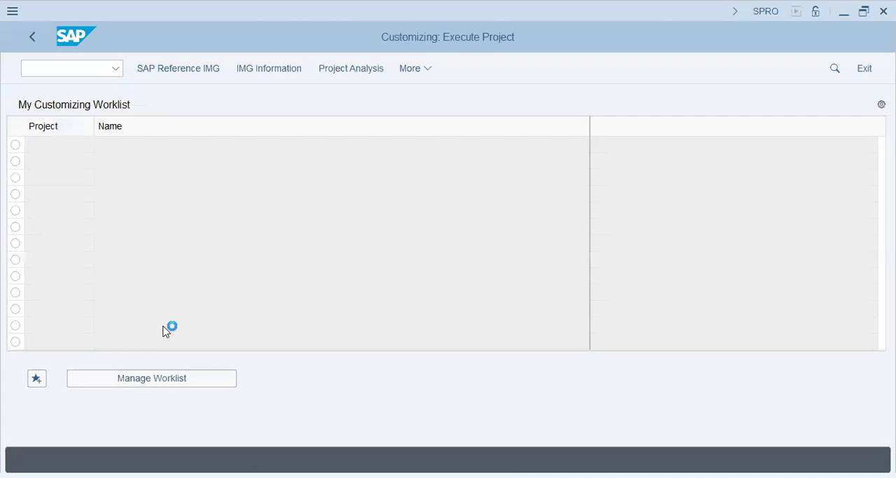
{"action": "key", "text": "F5"}
Step: Expand the IMG structure through Controlling, Cost Center Accounting, Actual Postings and Period-End Closing down to Distribution
{"action": "left_click", "coordinate": [45, 334]}
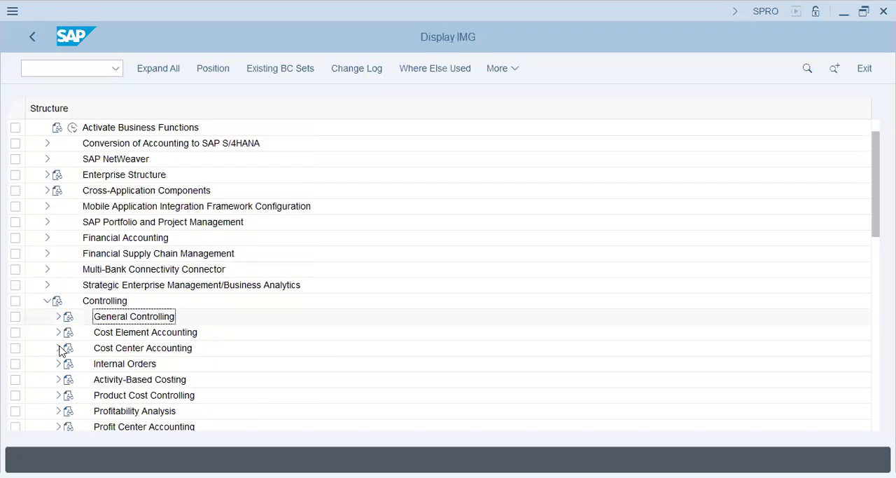
{"action": "left_click", "coordinate": [58, 347]}
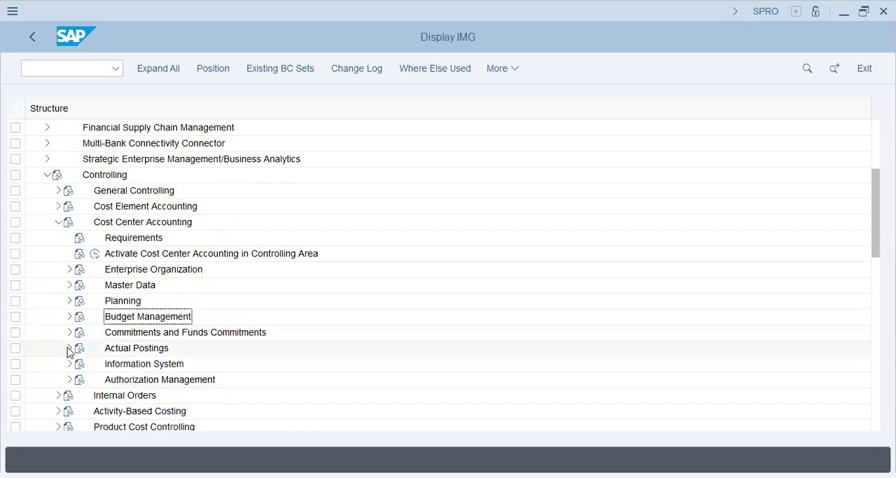
{"action": "left_click", "coordinate": [69, 348]}
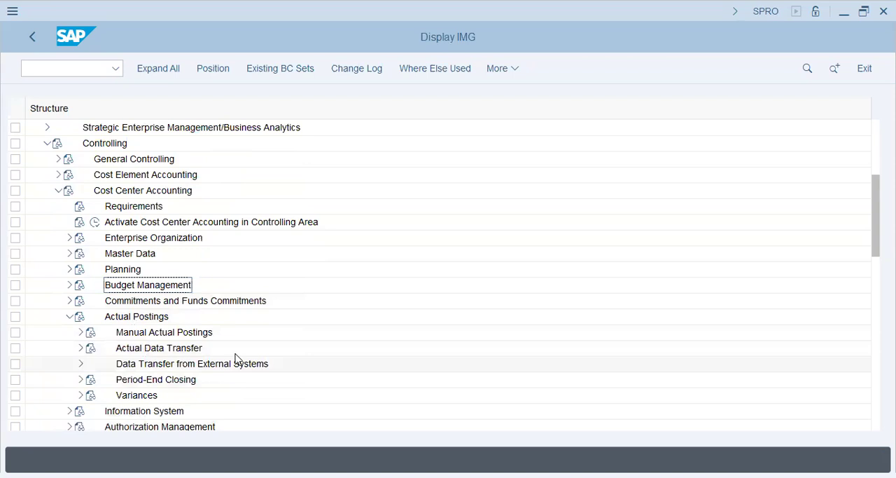
{"action": "left_click", "coordinate": [81, 380]}
{"action": "left_click", "coordinate": [161, 350]}
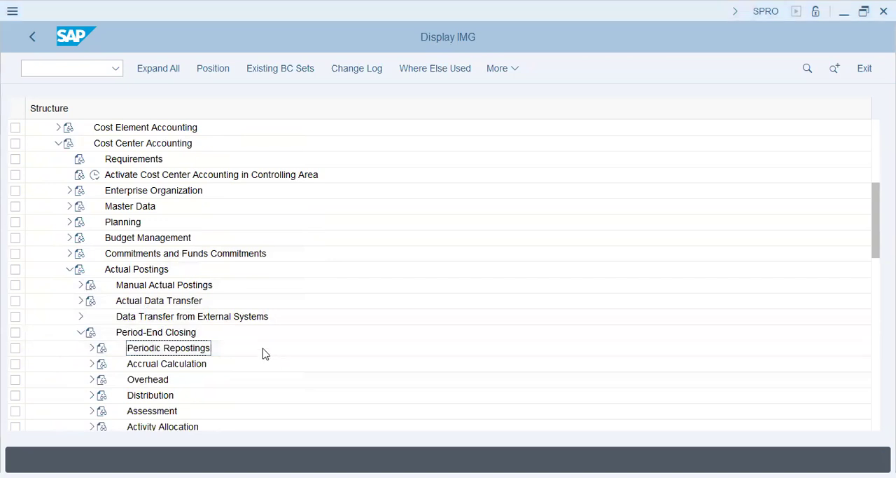
{"action": "left_click", "coordinate": [93, 400]}
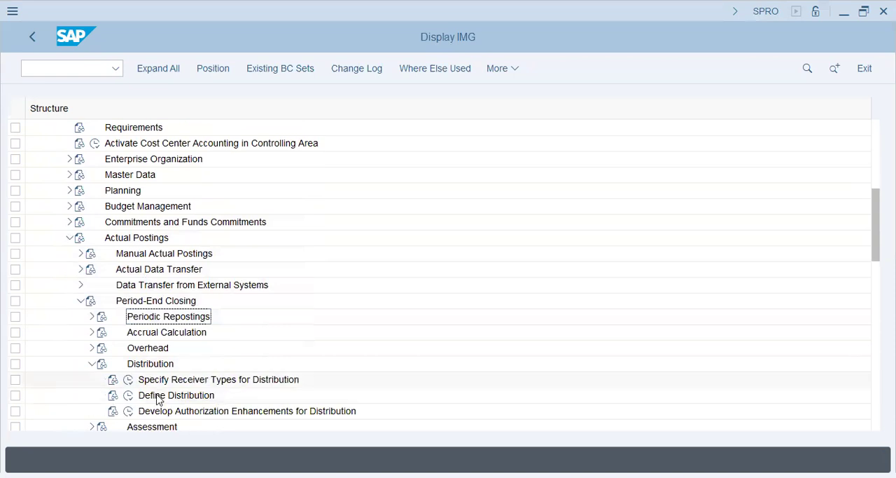
Step: Execute the Define Distribution activity and choose Create Actual Distribution
{"action": "left_click", "coordinate": [132, 398]}
{"action": "left_click", "coordinate": [129, 396]}
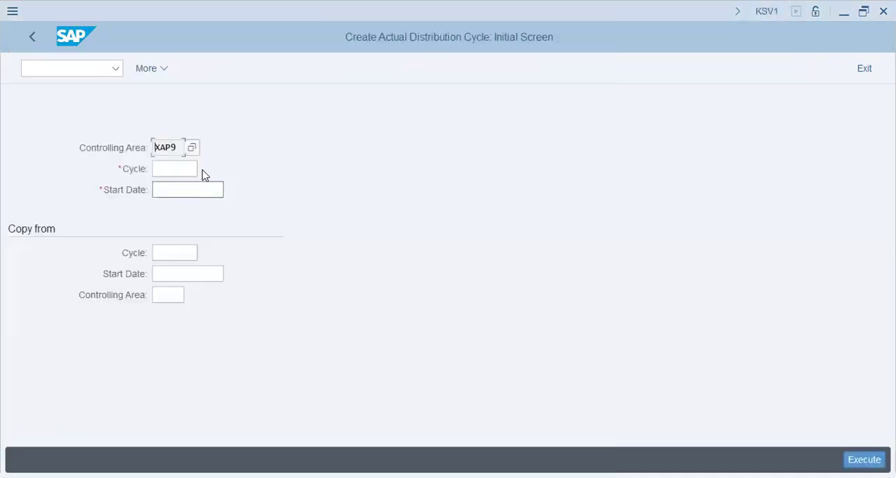
{"action": "left_click", "coordinate": [185, 169]}
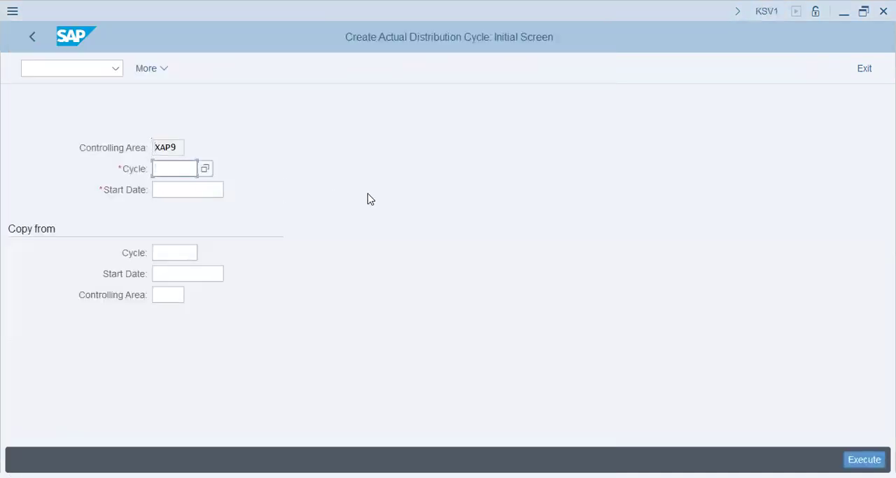
Step: Create actual distribution cycle XAP2 with start date 01.01.2024 and continue to its header data
{"action": "type", "text": "xap2"}
{"action": "key", "text": "Tab"}
{"action": "type", "text": "01.01.2024"}
{"action": "key", "text": "Tab"}
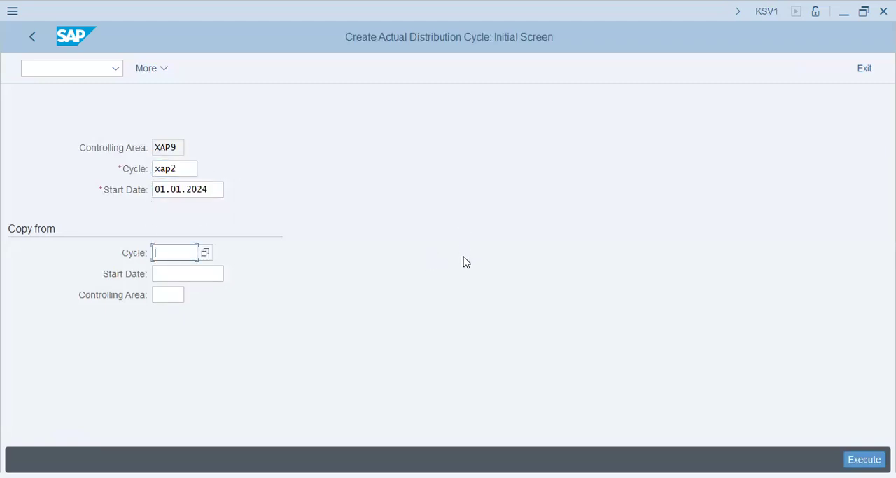
{"action": "left_click", "coordinate": [864, 458]}
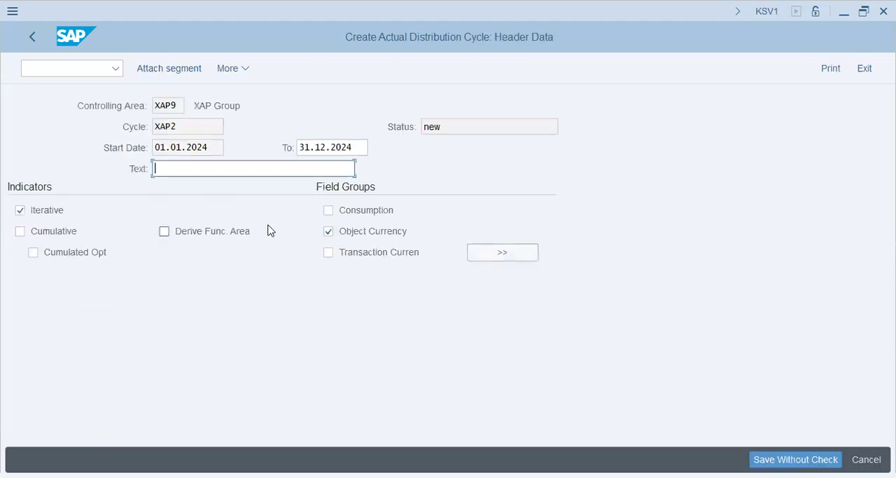
Step: Enter "Plant Admin Cost Administratio" as the cycle's header text and attach a new segment
{"action": "type", "text": "Plant Admin Cost Administrat"}
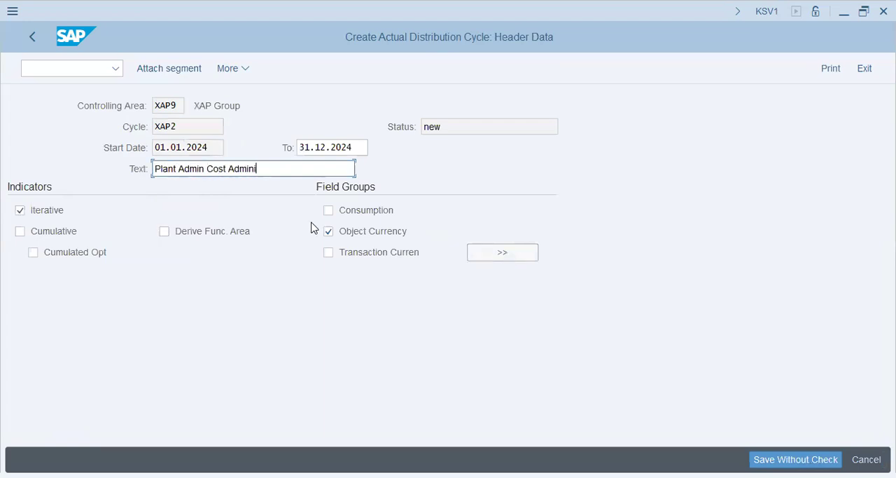
{"action": "type", "text": "io"}
{"action": "key", "text": "Tab"}
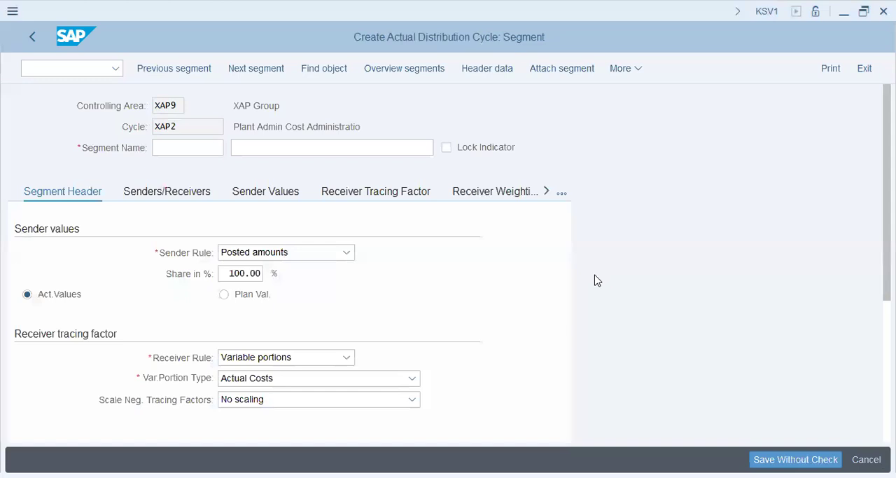
Step: Name the segment SAL with the description "Salary Distribution"
{"action": "type", "text": "SAL"}
{"action": "key", "text": "Tab"}
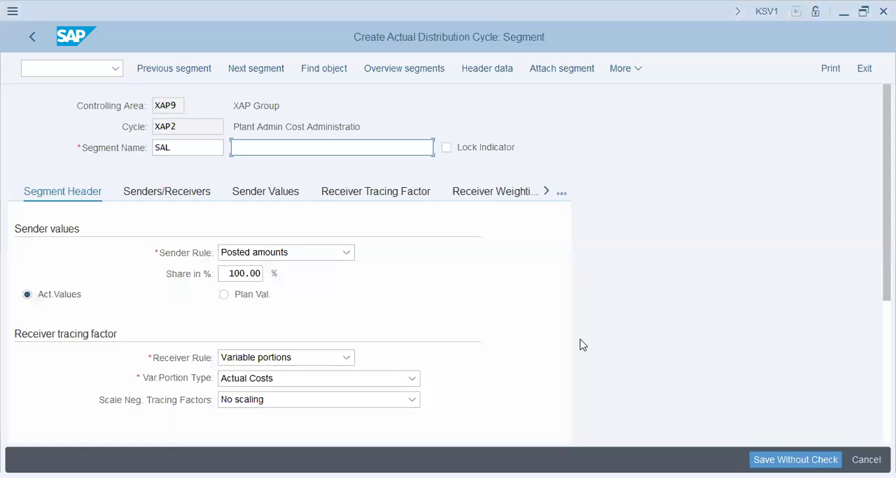
{"action": "type", "text": "S"}
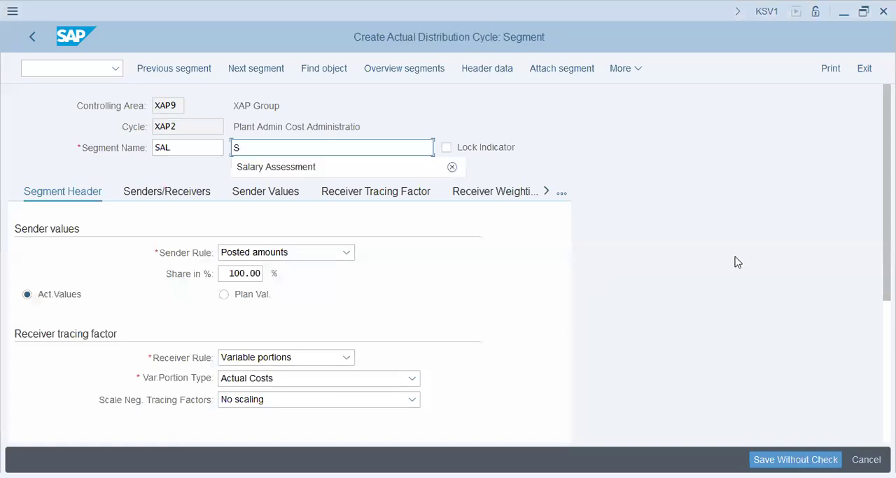
{"action": "type", "text": "alary Distribution"}
{"action": "key", "text": "Tab"}
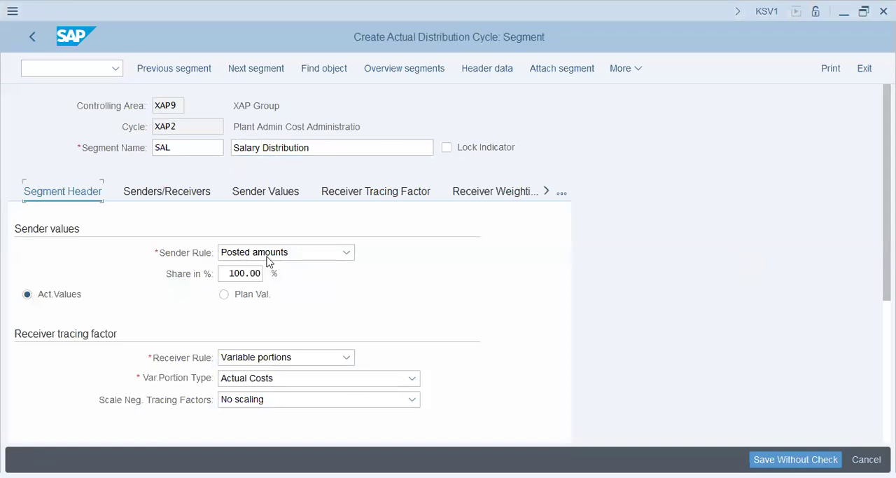
Step: Check the segment's sender share in percent and keep actual values as the sender values
{"action": "left_click", "coordinate": [259, 281]}
{"action": "left_click_drag", "start_coordinate": [395, 272], "coordinate": [392, 271]}
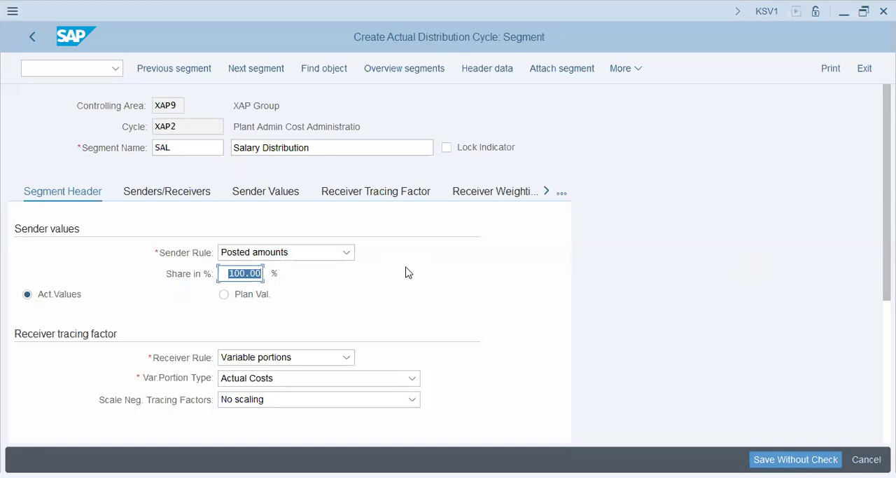
{"action": "key", "text": "alt+Tab"}
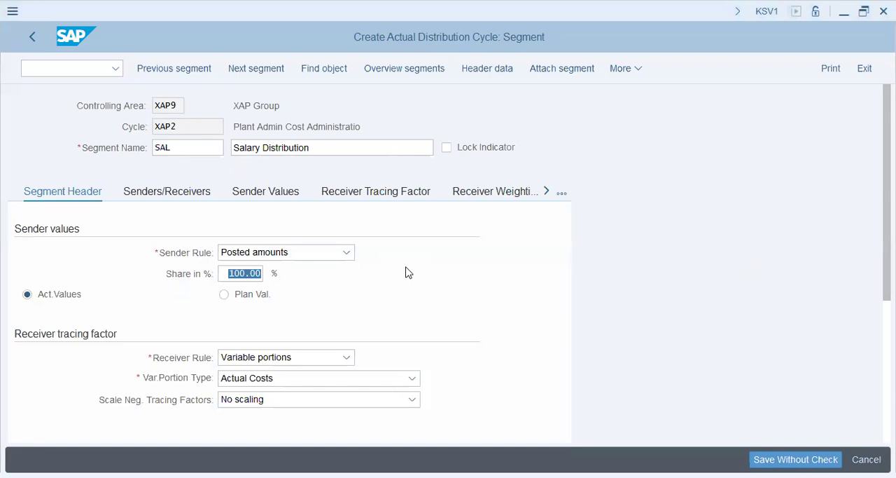
{"action": "key", "text": "alt+Tab"}
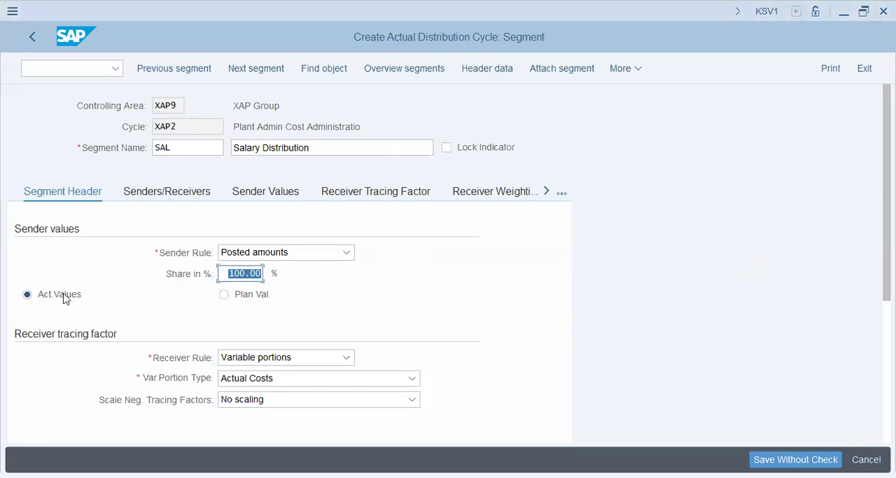
{"action": "left_click", "coordinate": [65, 298]}
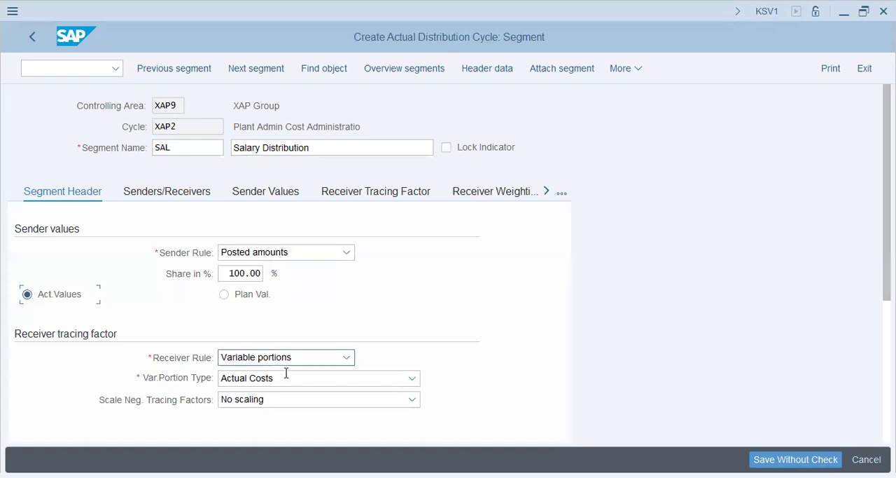
Step: Set the SAL segment's variable portion type to Actual Statistical Key Figures
{"action": "key", "text": "alt+Tab"}
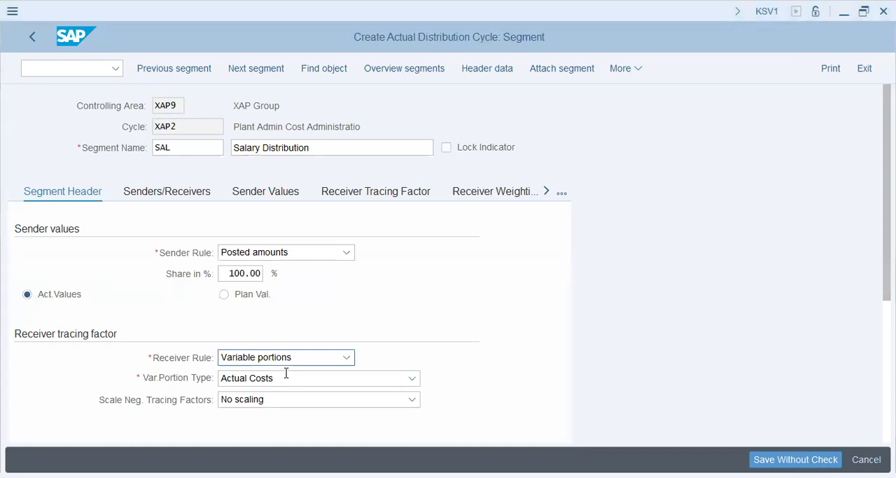
{"action": "left_click", "coordinate": [246, 378]}
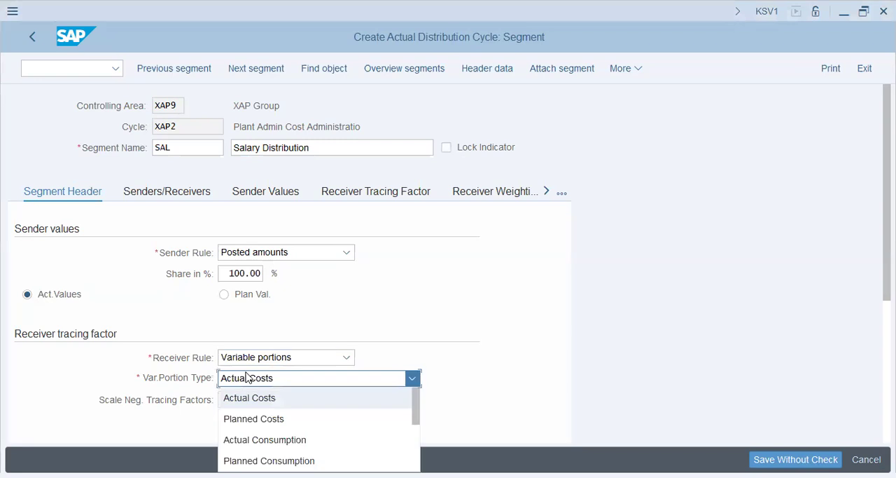
{"action": "scroll", "coordinate": [294, 446], "scroll_direction": "down", "scroll_amount": 4}
{"action": "scroll", "coordinate": [291, 452], "scroll_direction": "up", "scroll_amount": 4}
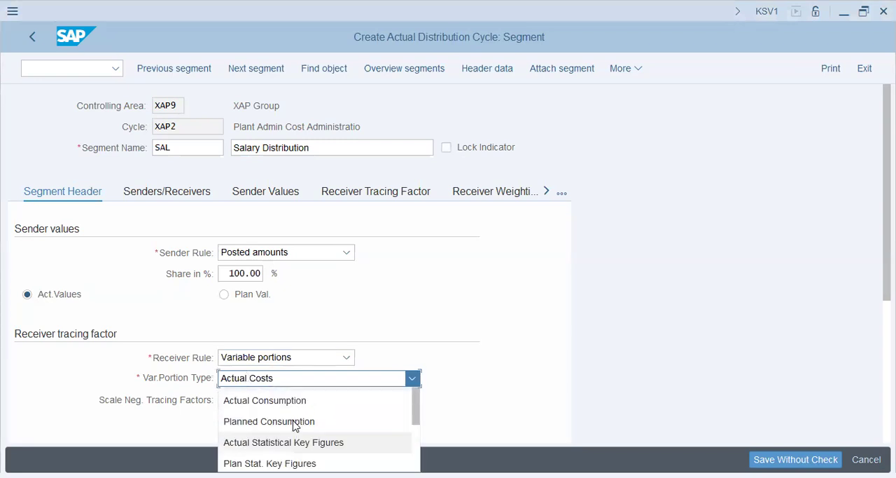
{"action": "scroll", "coordinate": [289, 441], "scroll_direction": "down", "scroll_amount": 1}
{"action": "left_click", "coordinate": [287, 418]}
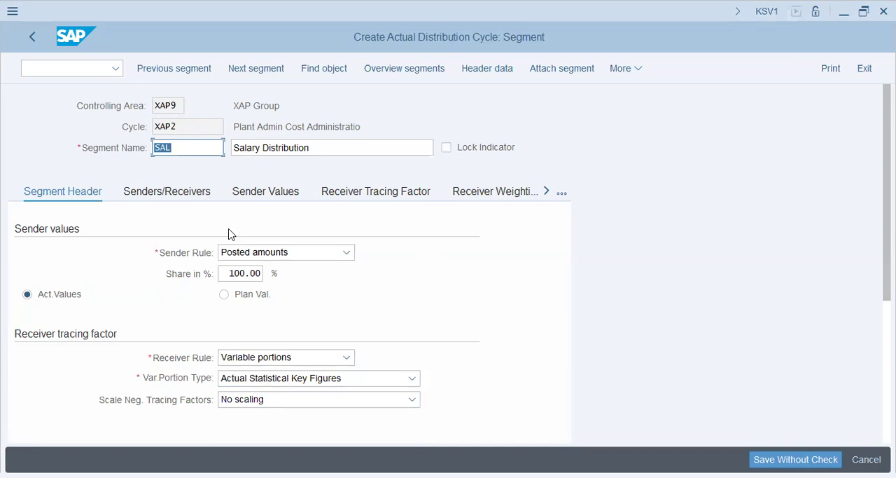
Step: Assign cost center x1011 and cost element 400500 as the sender of the SAL segment
{"action": "left_click", "coordinate": [175, 194]}
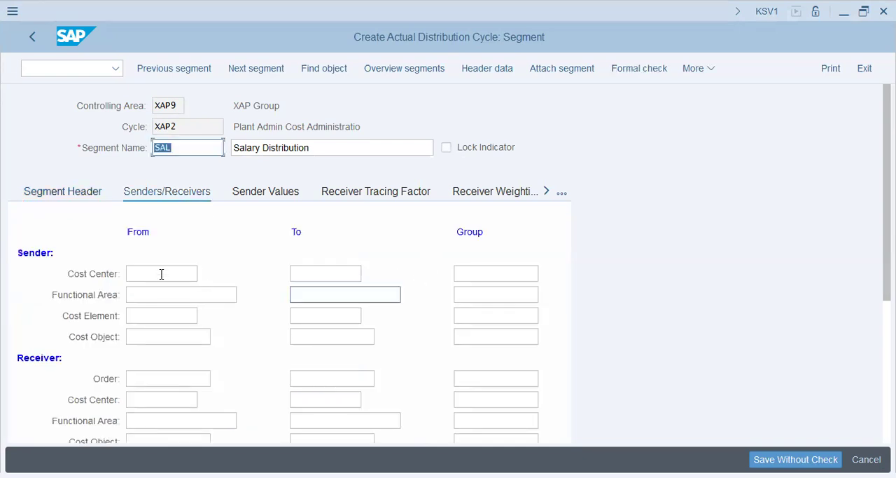
{"action": "left_click", "coordinate": [161, 274]}
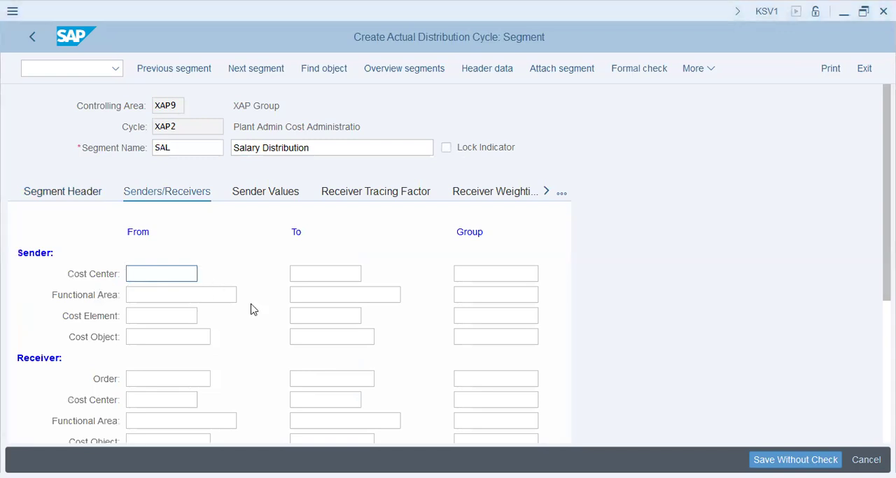
{"action": "type", "text": "x1011"}
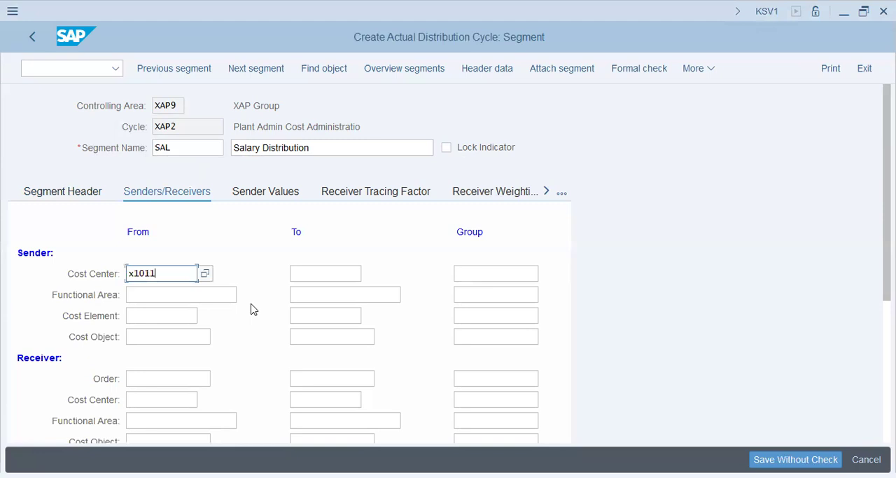
{"action": "key", "text": "Tab"}
{"action": "key", "text": "Tab"}
{"action": "key", "text": "Tab"}
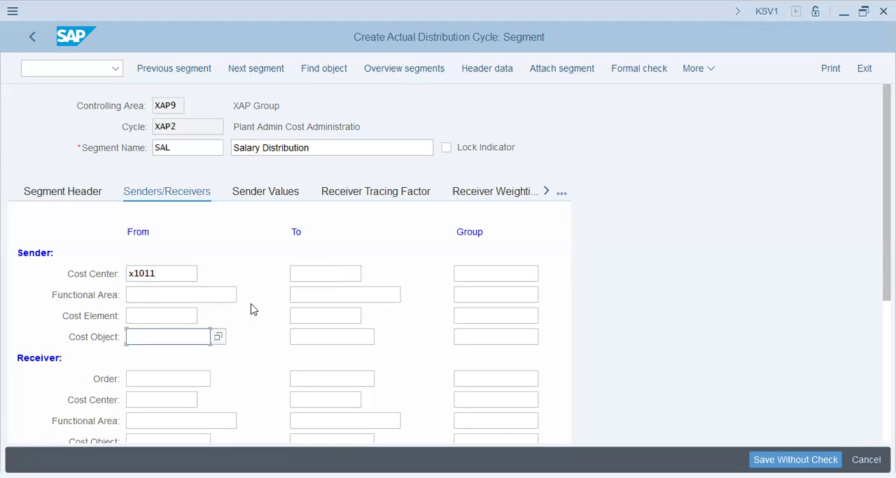
{"action": "left_click", "coordinate": [160, 313]}
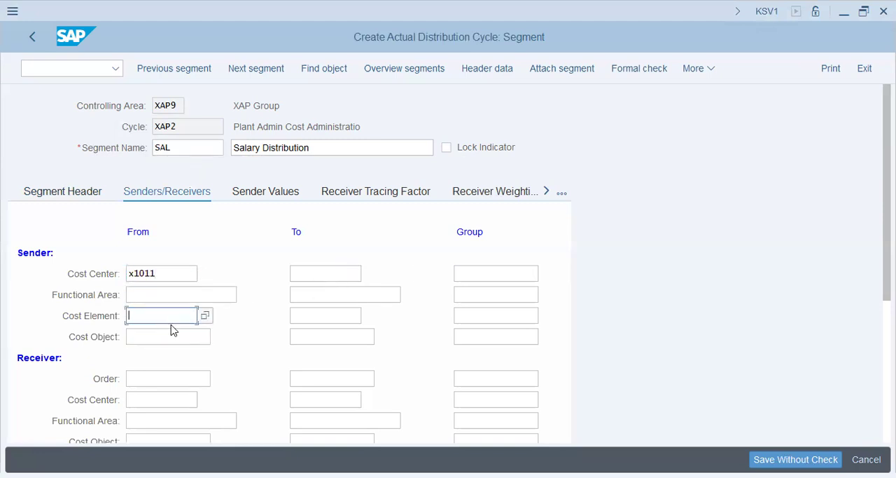
{"action": "type", "text": "40"}
{"action": "key", "text": "Down"}
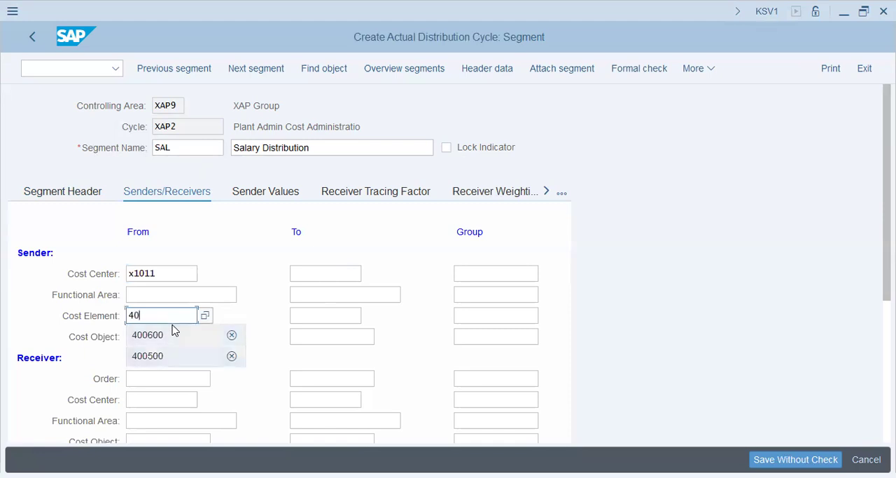
{"action": "key", "text": "Return"}
{"action": "key", "text": "Down"}
{"action": "key", "text": "Down"}
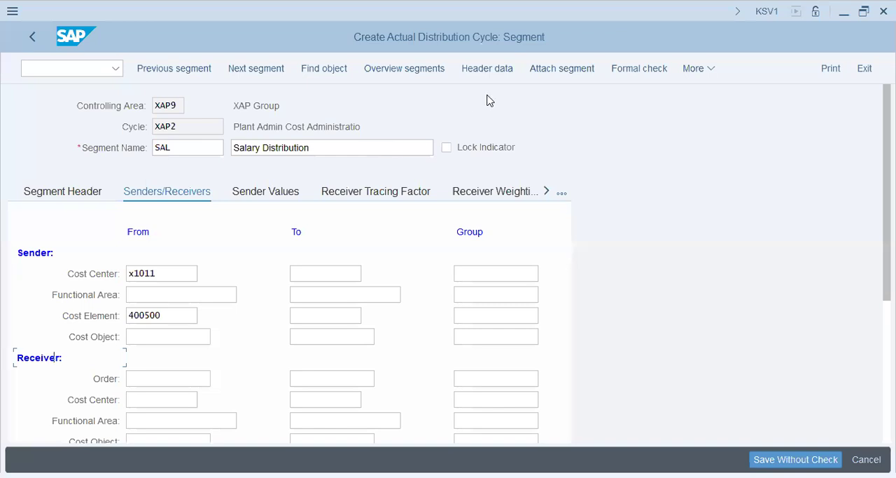
Step: Assign the cost center group prod as the receiver of the SAL segment
{"action": "left_click", "coordinate": [174, 399]}
{"action": "left_click", "coordinate": [469, 398]}
{"action": "type", "text": "prod"}
{"action": "key", "text": "Tab"}
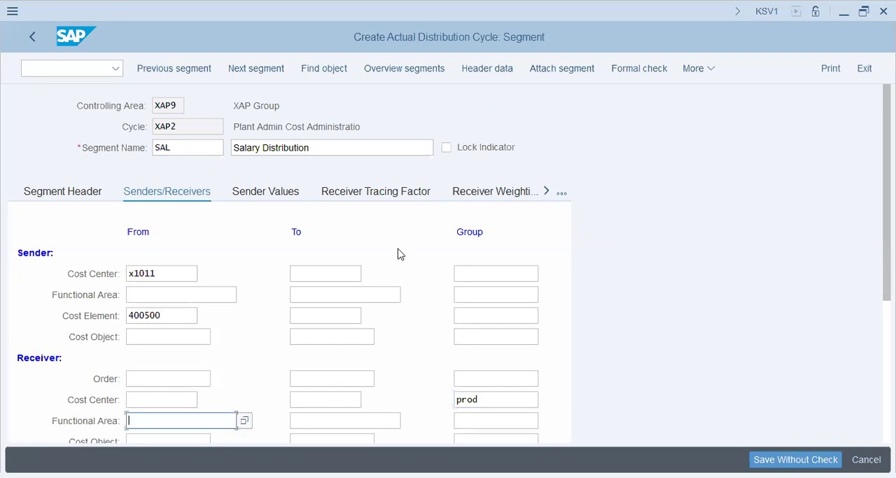
{"action": "left_click_drag", "start_coordinate": [489, 395], "coordinate": [430, 408]}
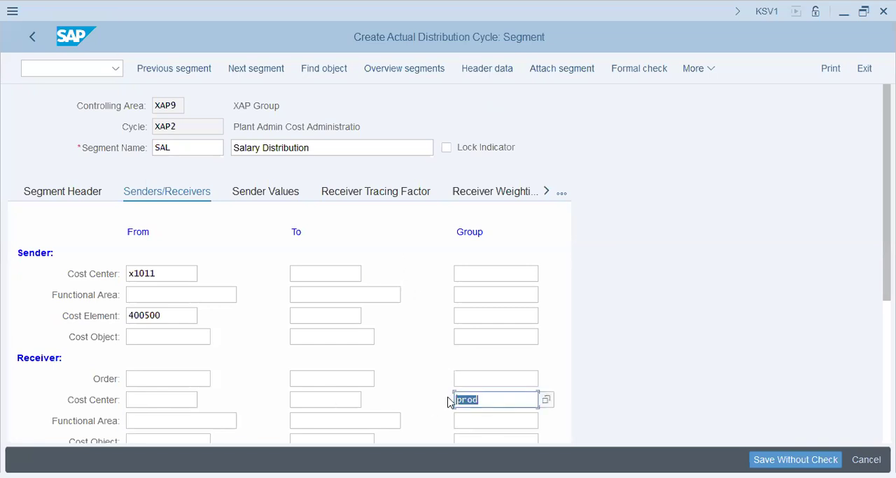
Step: Enter emp as the statistical key figure for the SAL segment's receiver tracing factor
{"action": "key", "text": "alt+Tab"}
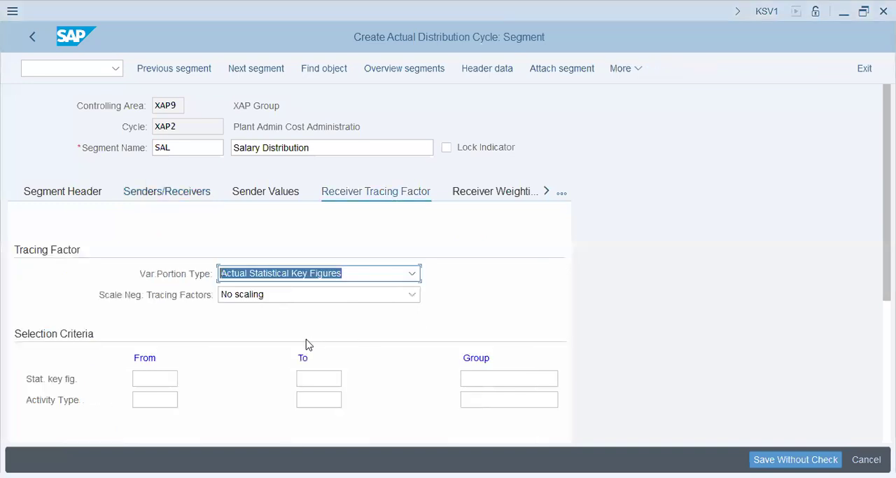
{"action": "left_click", "coordinate": [157, 381]}
{"action": "type", "text": "emp"}
{"action": "key", "text": "Tab"}
{"action": "key", "text": "alt+Tab"}
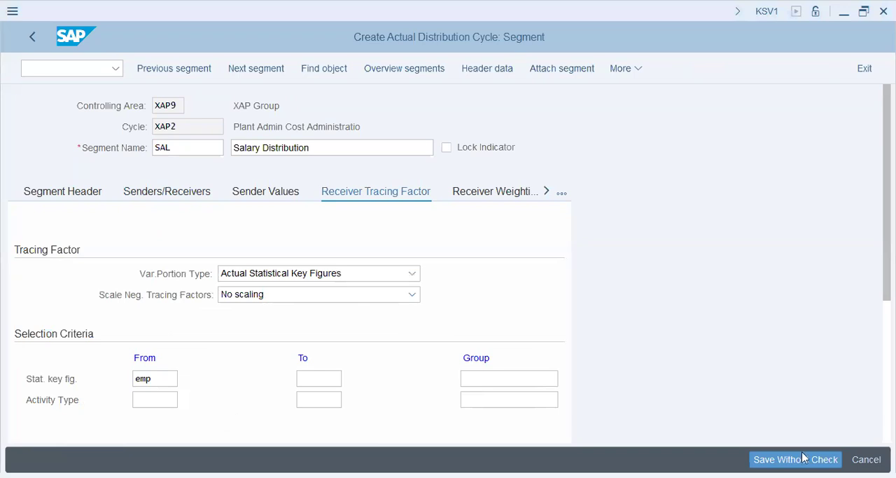
{"action": "left_click", "coordinate": [280, 84]}
Step: Attach a new segment named Rent with the description "Rent Distribution", keeping actual values as the sender values
{"action": "left_click", "coordinate": [562, 68]}
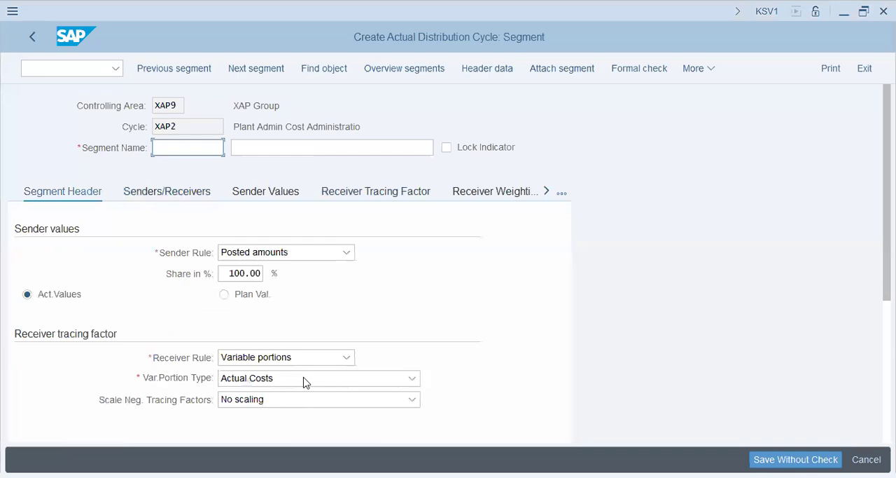
{"action": "type", "text": "Rent"}
{"action": "key", "text": "Tab"}
{"action": "type", "text": "Rent Distribution"}
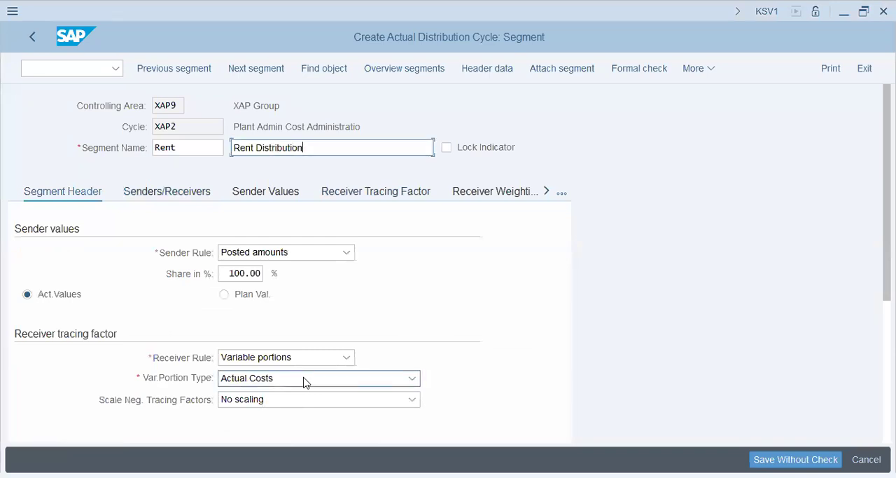
{"action": "key", "text": "Tab"}
{"action": "left_click", "coordinate": [44, 298]}
Step: Set the Rent segment's variable portion type to Plan Stat. Key Figures
{"action": "left_click", "coordinate": [261, 377]}
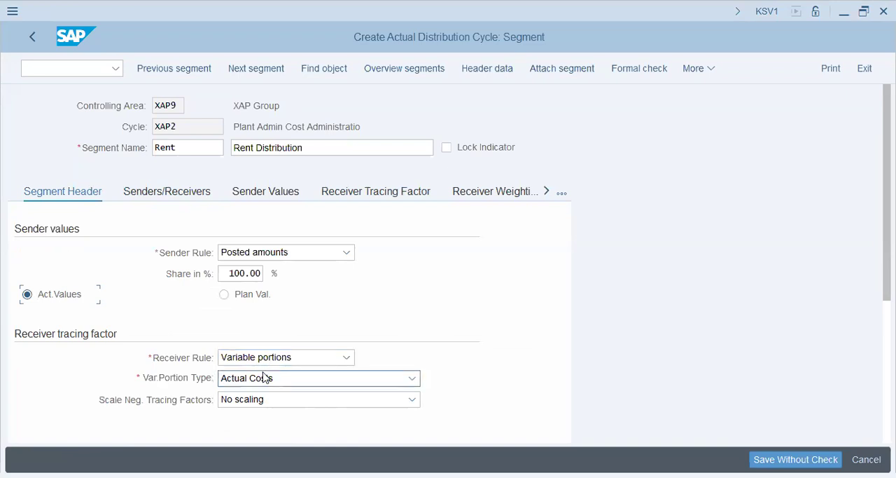
{"action": "scroll", "coordinate": [272, 441], "scroll_direction": "down", "scroll_amount": 1}
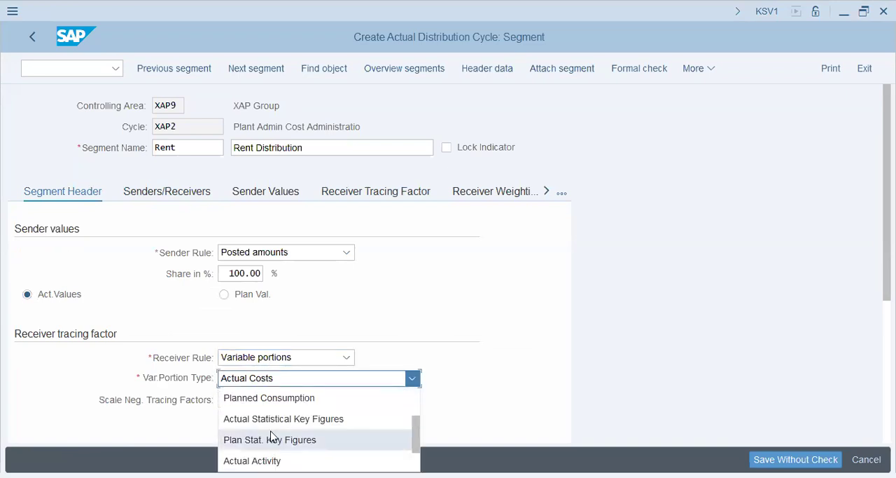
{"action": "left_click", "coordinate": [273, 439]}
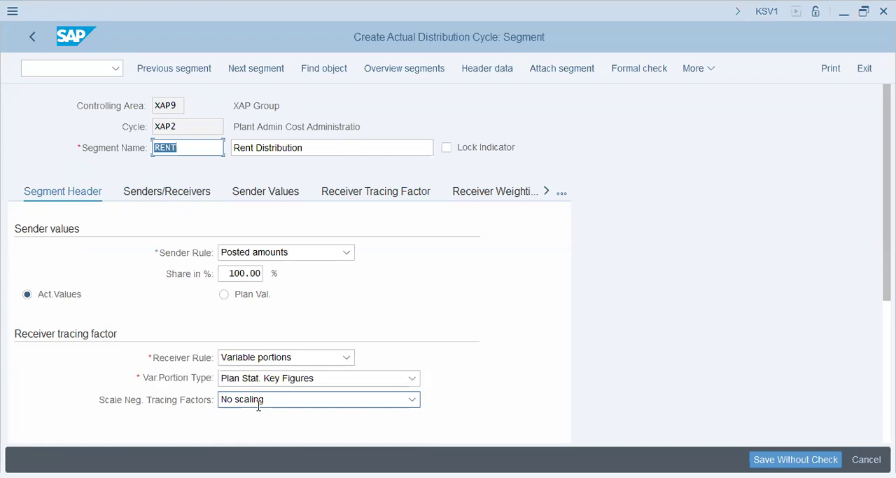
Step: Set the Rent segment's receiver rule to Fixed percentages
{"action": "left_click", "coordinate": [284, 357]}
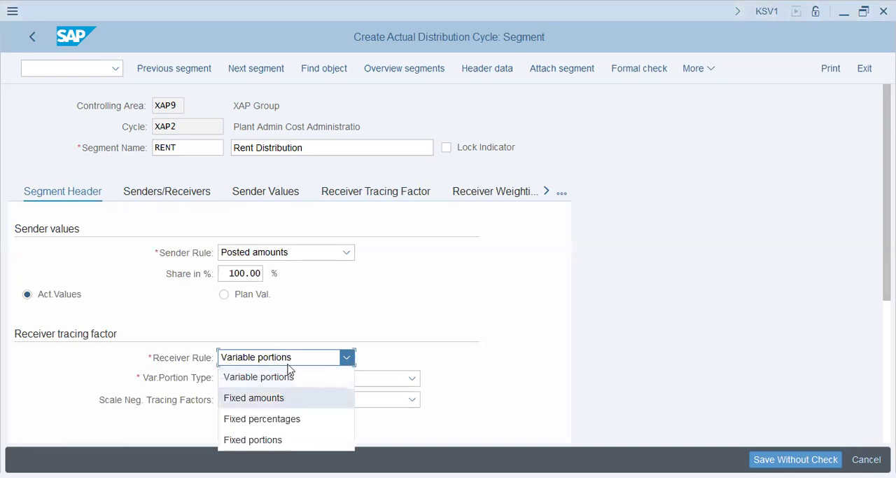
{"action": "left_click", "coordinate": [291, 421]}
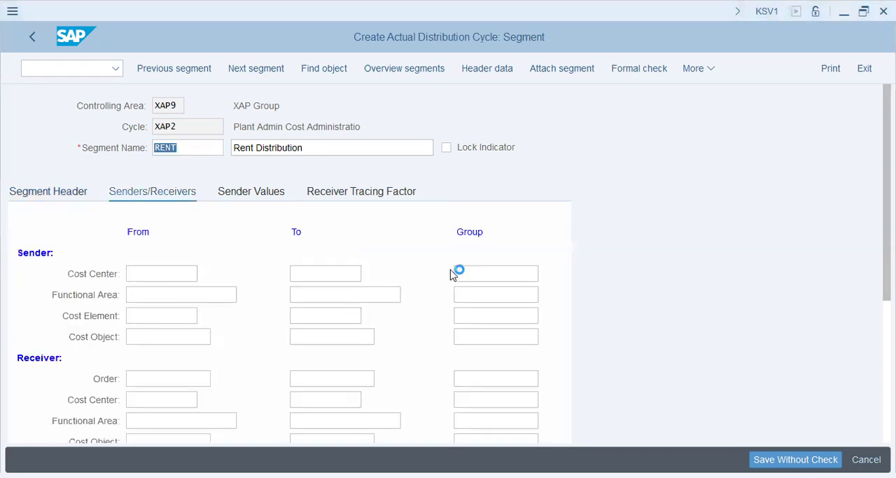
Step: Assign cost center x1011 and cost element 400600 as the sender of the Rent segment
{"action": "left_click", "coordinate": [160, 274]}
{"action": "type", "text": "x100"}
{"action": "key", "text": "BackSpace"}
{"action": "type", "text": "11"}
{"action": "key", "text": "Tab"}
{"action": "key", "text": "Tab"}
{"action": "key", "text": "Tab"}
{"action": "key", "text": "Tab"}
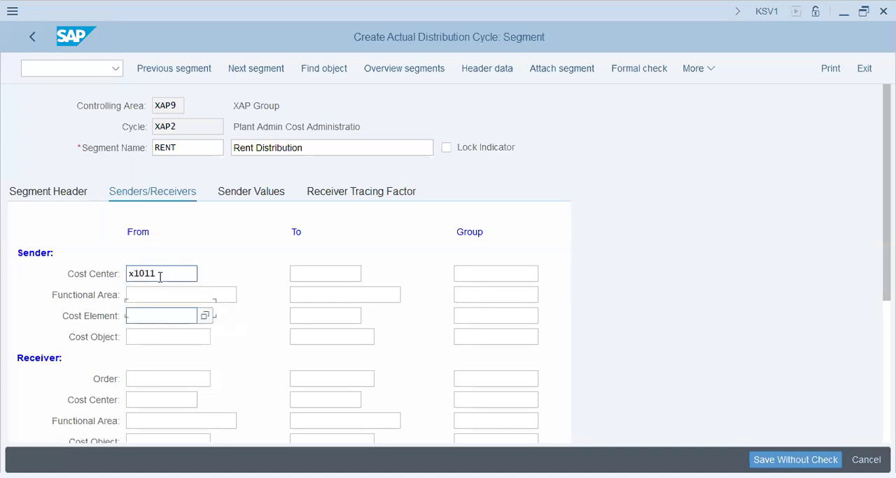
{"action": "type", "text": "400600"}
{"action": "key", "text": "Tab"}
{"action": "key", "text": "Tab"}
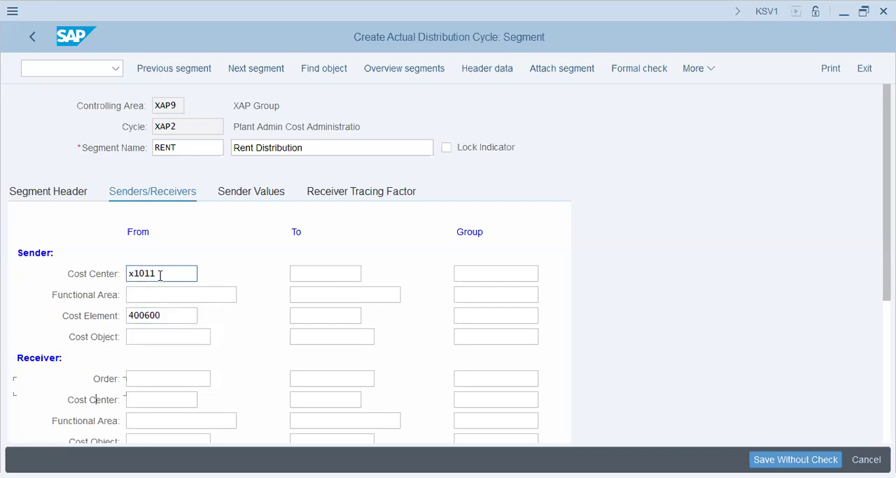
Step: Assign the cost center group prod as the receiver of the Rent segment
{"action": "left_click", "coordinate": [456, 399]}
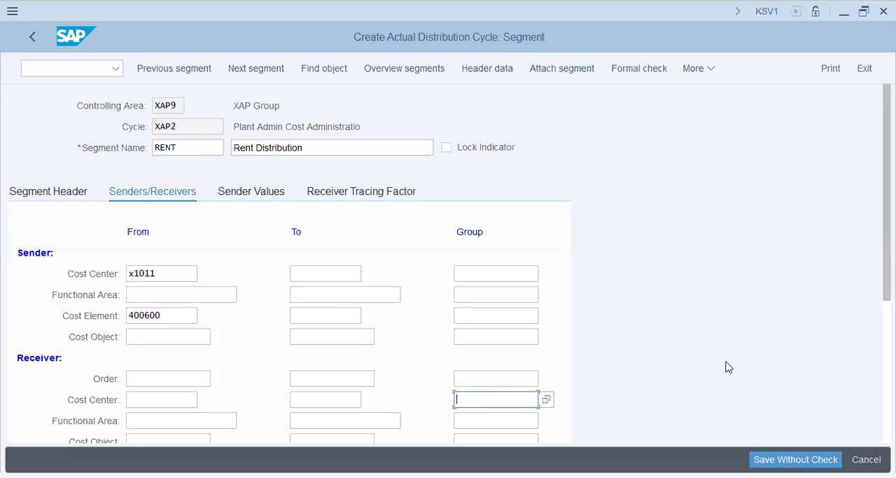
{"action": "type", "text": "prod"}
{"action": "key", "text": "Tab"}
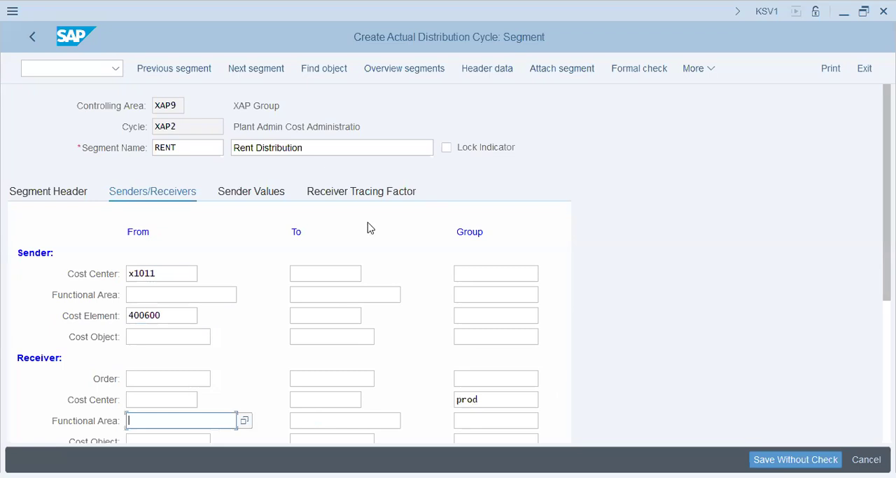
Step: Set the Rent segment's receiver percentages to 25 for X1001, 50 for X1002 and 25 for X2001
{"action": "left_click", "coordinate": [389, 190]}
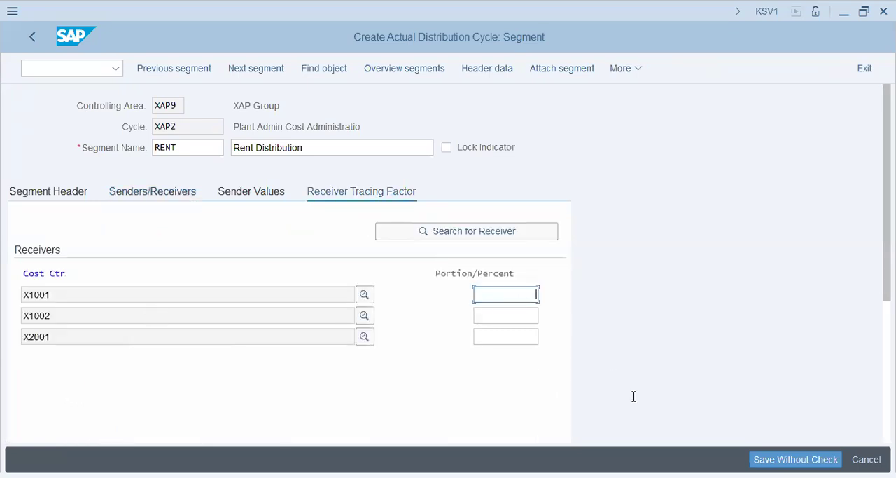
{"action": "type", "text": "25"}
{"action": "key", "text": "Tab"}
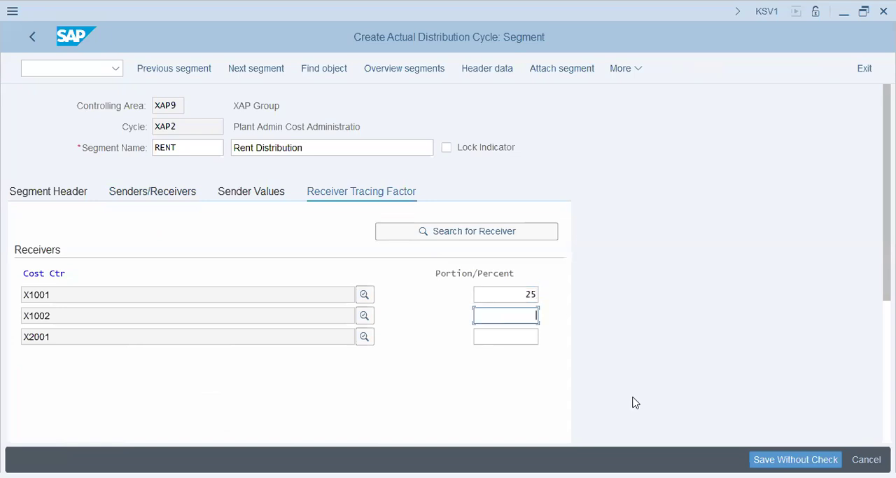
{"action": "type", "text": "50"}
{"action": "key", "text": "Tab"}
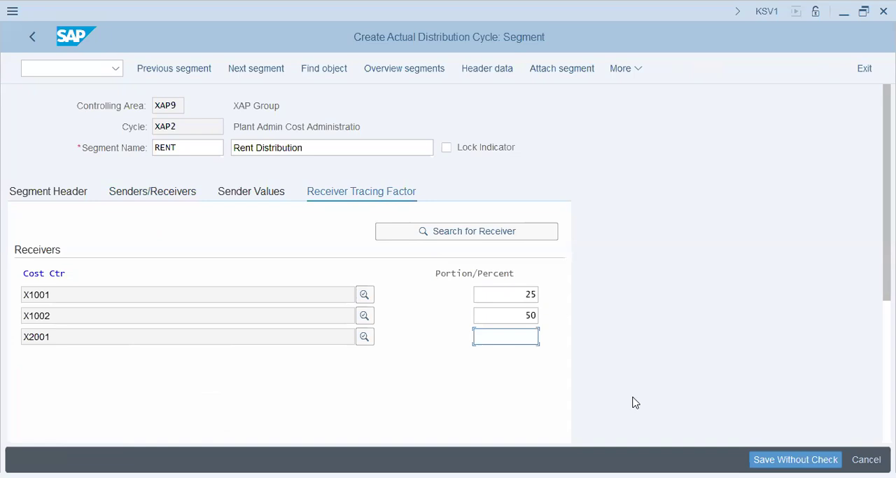
{"action": "type", "text": "25"}
Step: Attach a new segment named Veh with the description "vehicle Distribution"
{"action": "left_click", "coordinate": [554, 67]}
{"action": "type", "text": "v"}
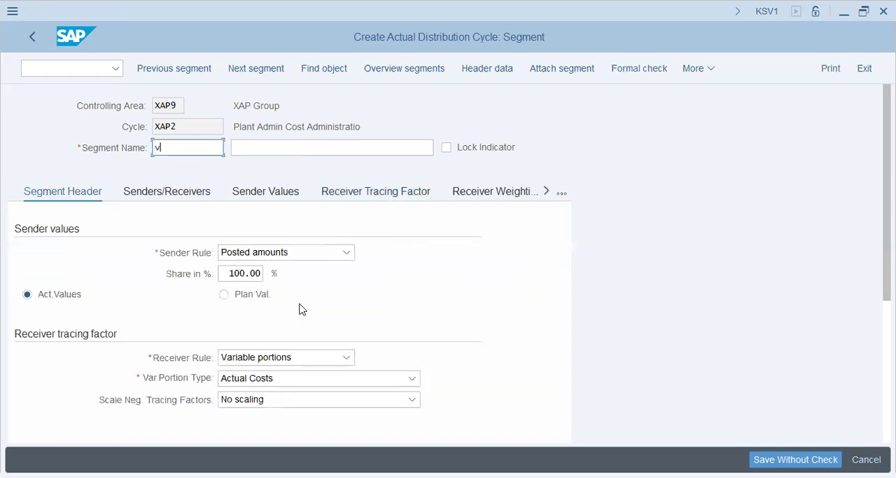
{"action": "key", "text": "BackSpace"}
{"action": "type", "text": "Veh"}
{"action": "key", "text": "Tab"}
{"action": "type", "text": "ve"}
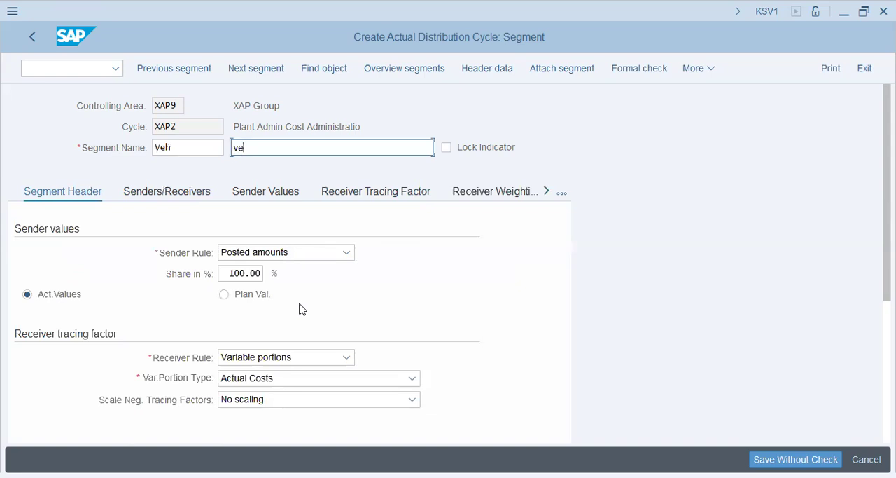
{"action": "type", "text": "hicle Cistribution"}
{"action": "key", "text": "Tab"}
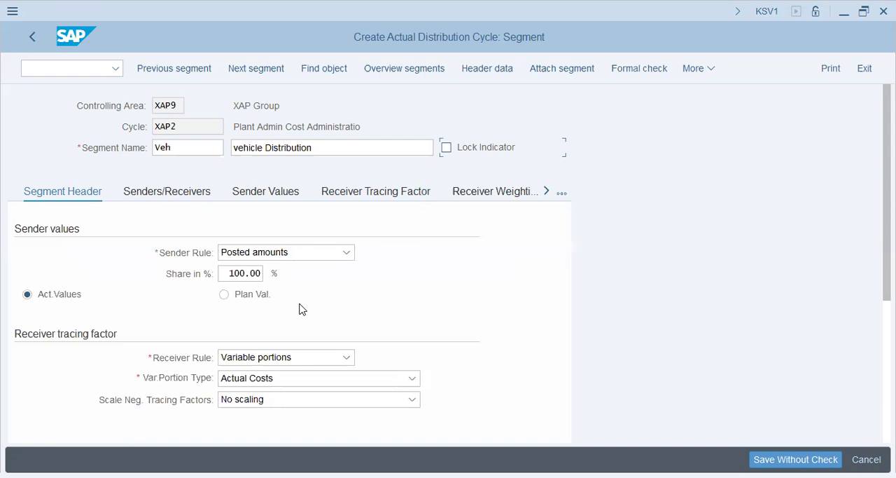
Step: Set the Veh segment's receiver rule to Fixed percentages
{"action": "left_click", "coordinate": [299, 362]}
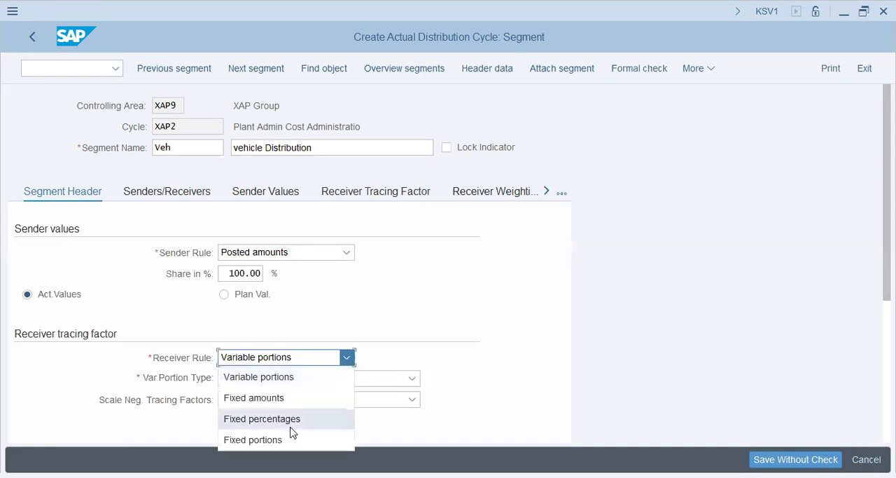
{"action": "left_click", "coordinate": [291, 424]}
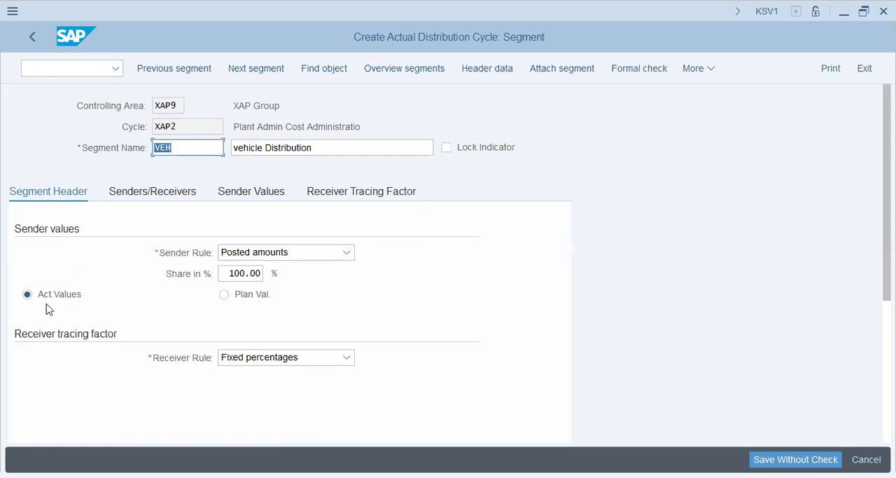
{"action": "key", "text": "alt+Tab"}
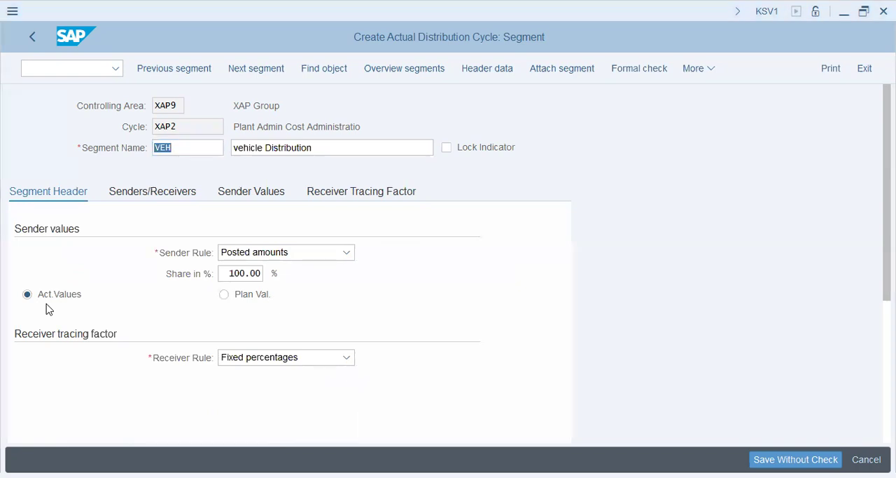
Step: Set the Veh segment's sender to cost center x1011 with cost element 400203
{"action": "key", "text": "alt+Tab"}
{"action": "left_click", "coordinate": [172, 198]}
{"action": "left_click", "coordinate": [157, 273]}
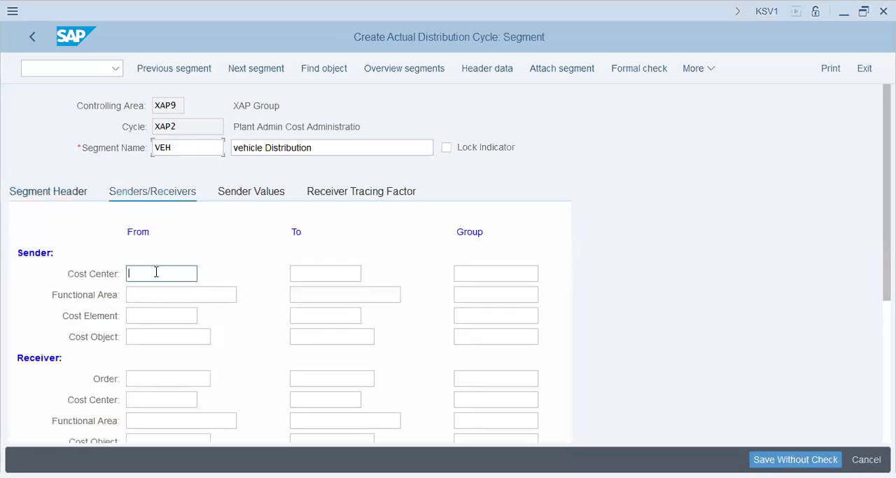
{"action": "type", "text": "x1011"}
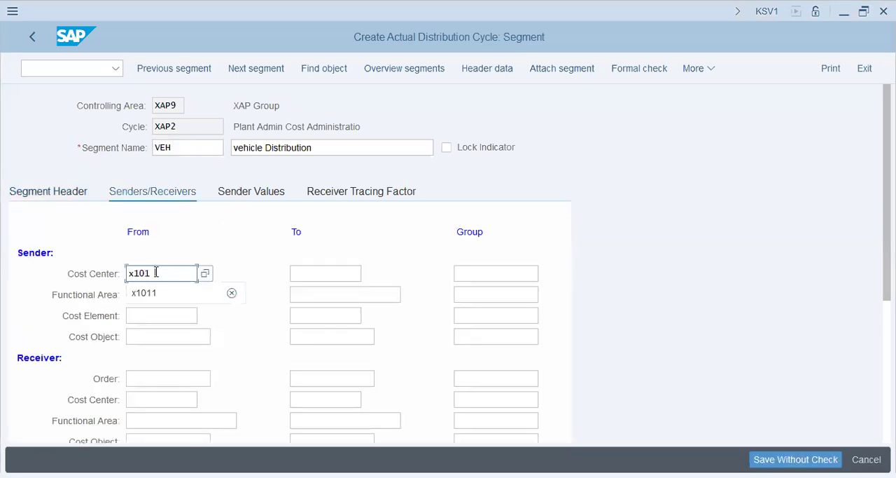
{"action": "key", "text": "Tab"}
{"action": "key", "text": "Tab"}
{"action": "key", "text": "Tab"}
{"action": "key", "text": "shift+Tab"}
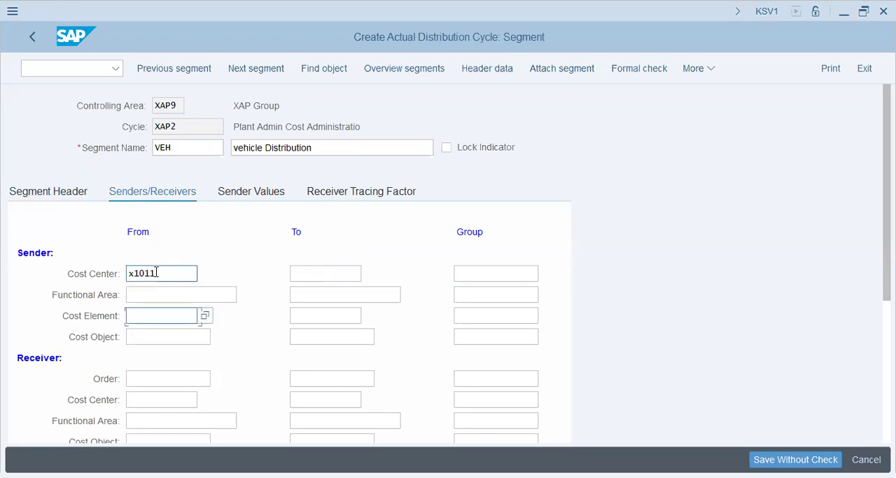
{"action": "type", "text": "400203"}
{"action": "key", "text": "Tab"}
{"action": "key", "text": "Tab"}
{"action": "key", "text": "Tab"}
{"action": "key", "text": "Tab"}
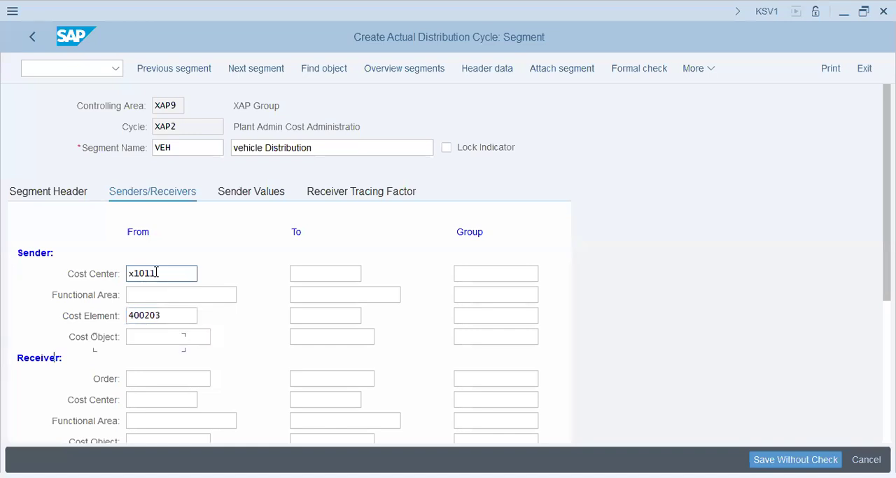
Step: Assign the cost center group prod as the receiver of the Veh segment
{"action": "key", "text": "shift+Tab"}
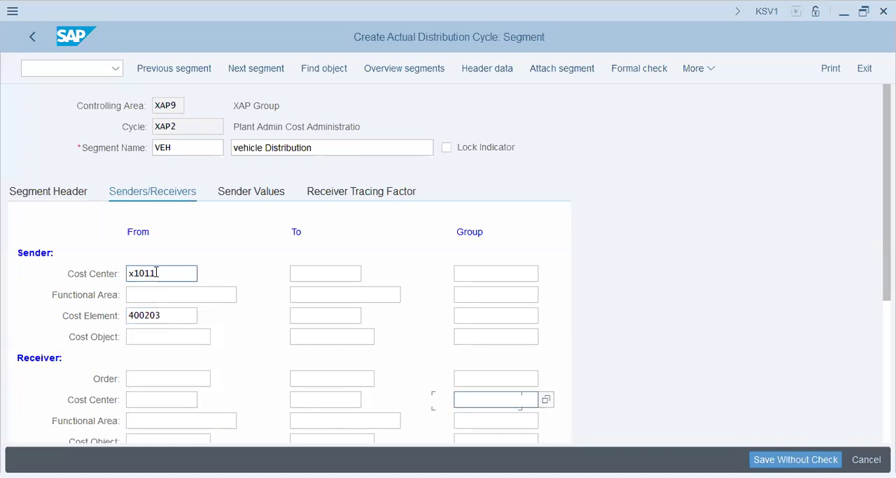
{"action": "type", "text": "prod"}
{"action": "key", "text": "Tab"}
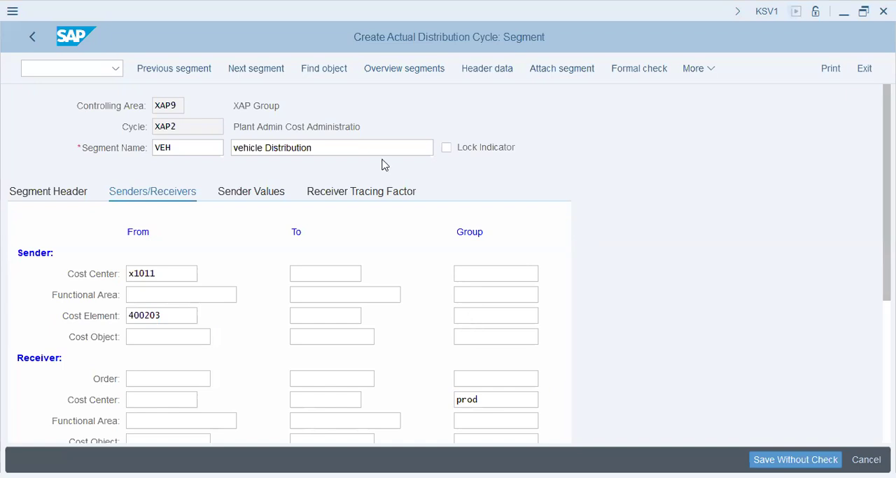
Step: Set the Veh segment's receiver percentages to 30 for X1001, 60 for X1002 and 10 for X2001
{"action": "left_click", "coordinate": [359, 191]}
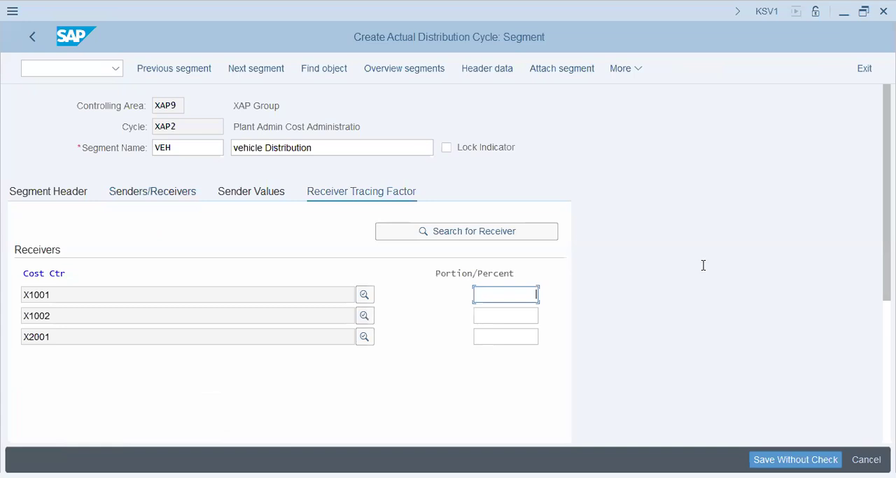
{"action": "type", "text": "30"}
{"action": "key", "text": "Tab"}
{"action": "type", "text": "60"}
{"action": "key", "text": "Tab"}
{"action": "type", "text": "10"}
{"action": "key", "text": "Return"}
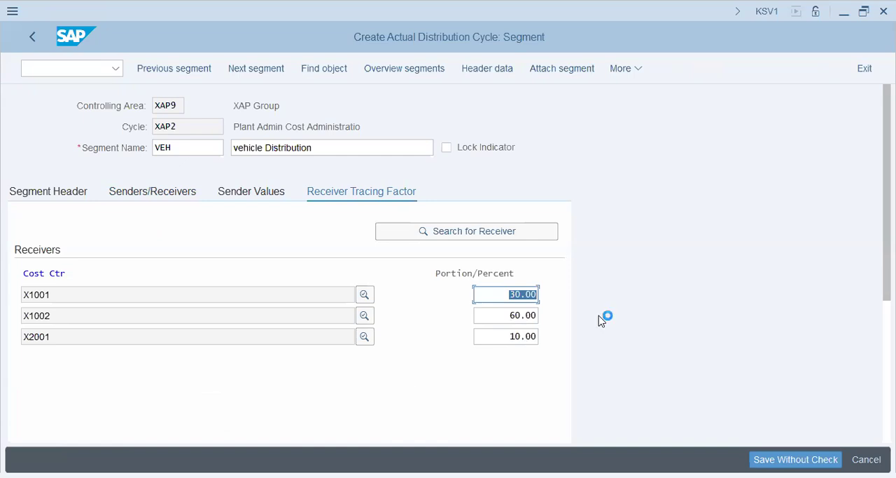
Step: Save the cycle to the customizing request XAP9 - FICO Config, chosen from the own requests
{"action": "left_click", "coordinate": [425, 301]}
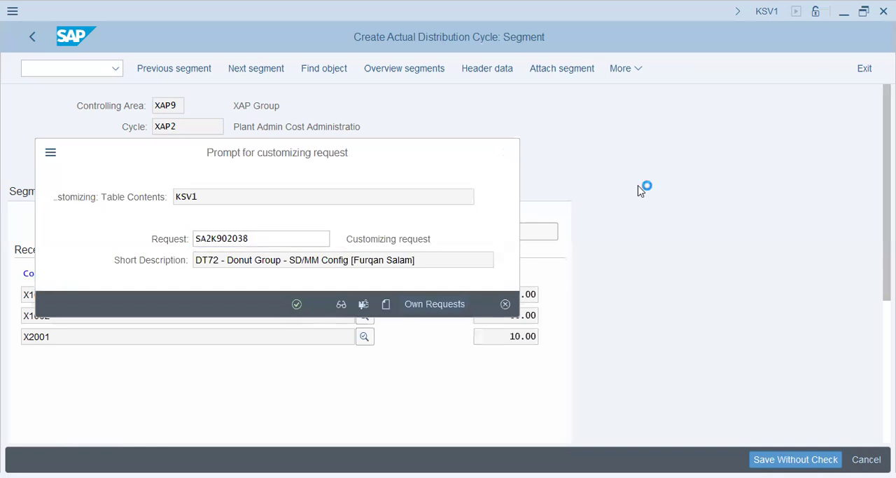
{"action": "left_click", "coordinate": [284, 394]}
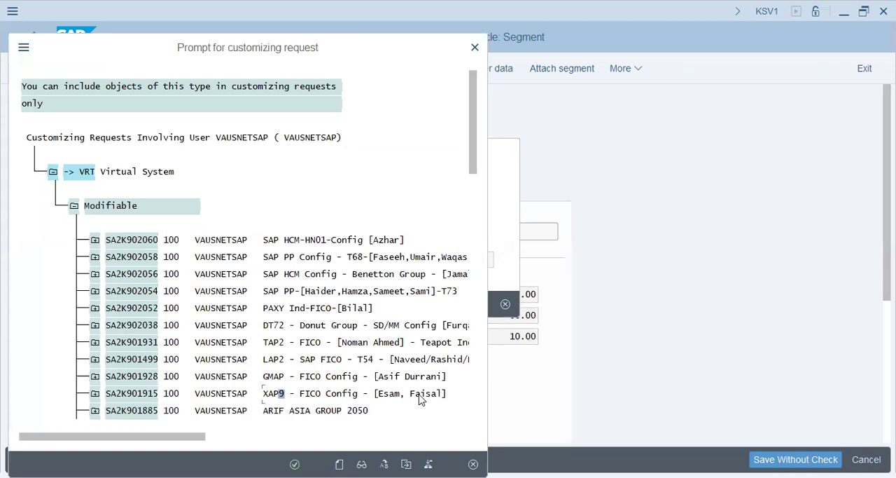
{"action": "key", "text": "Return"}
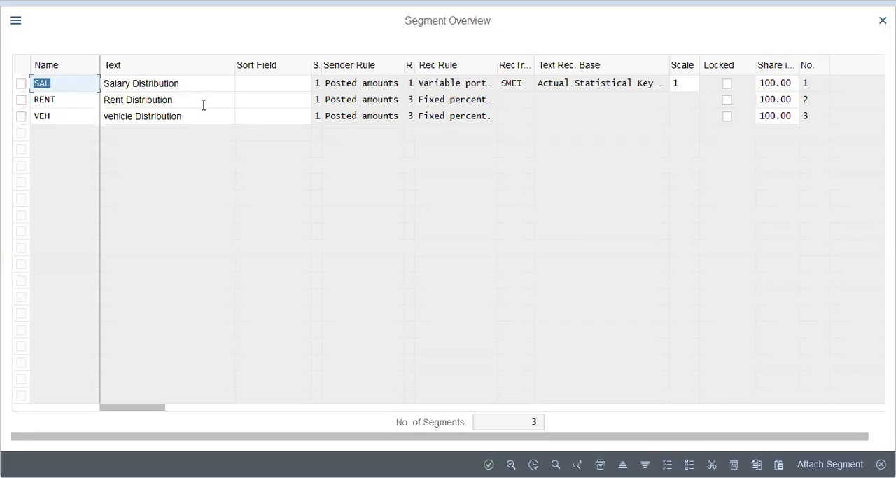
Step: Review the sender and receiver assignments of the salary and vehicle segments from the segment overview
{"action": "left_click", "coordinate": [188, 96]}
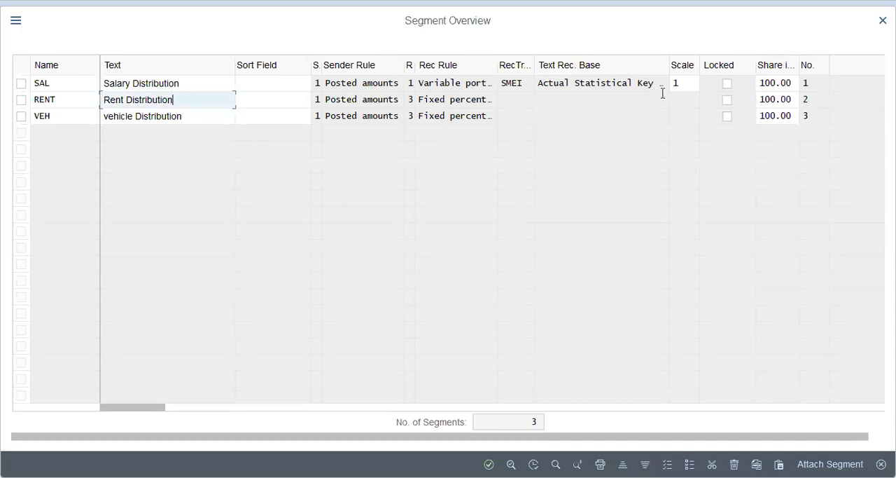
{"action": "double_click", "coordinate": [180, 84]}
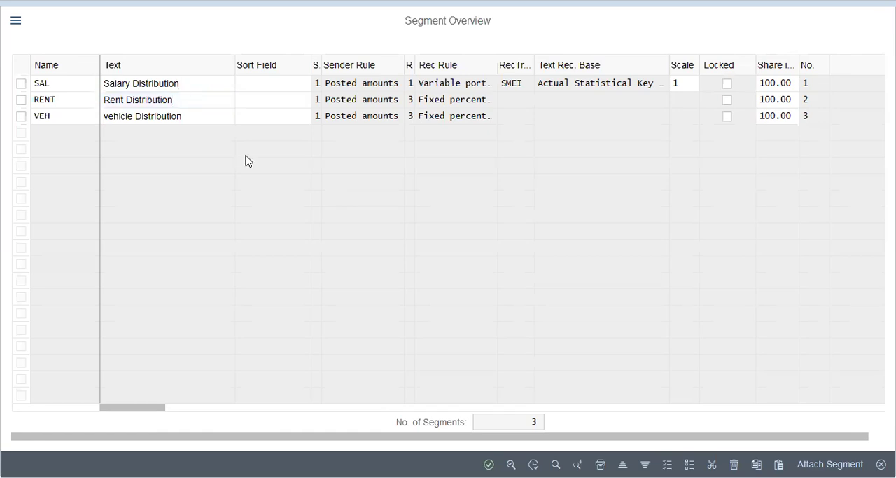
{"action": "left_click", "coordinate": [371, 199]}
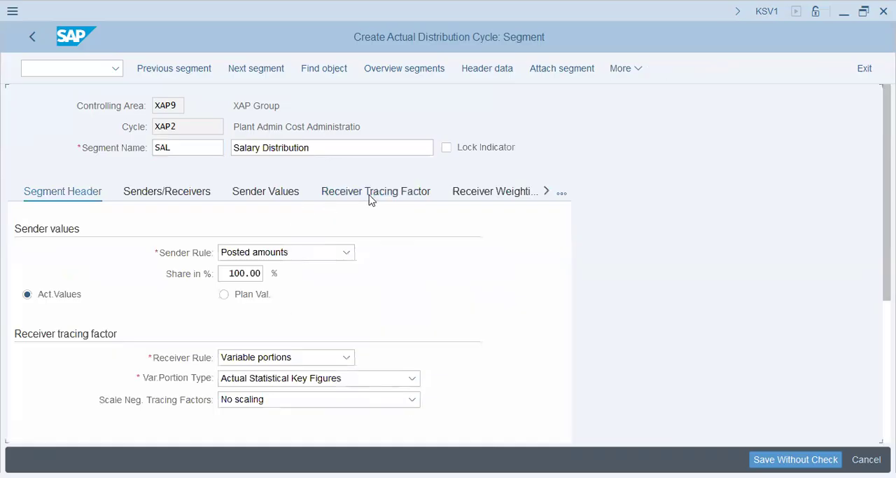
{"action": "left_click", "coordinate": [259, 200]}
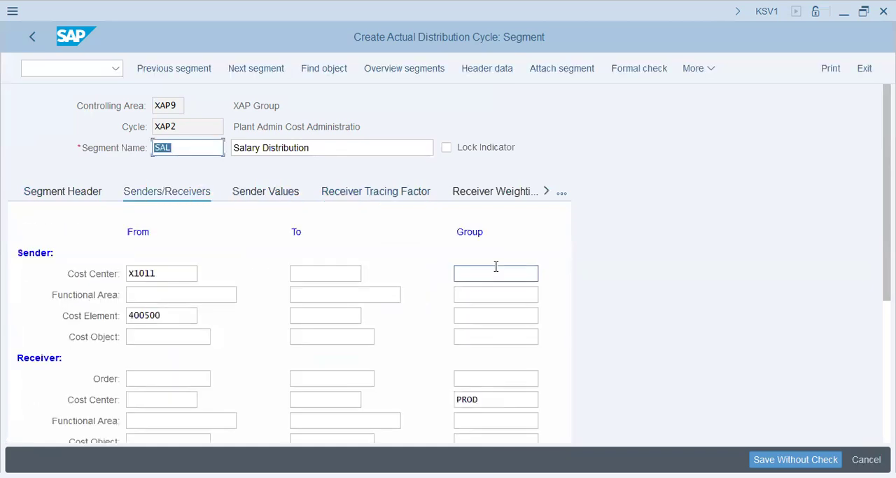
{"action": "left_click", "coordinate": [399, 71]}
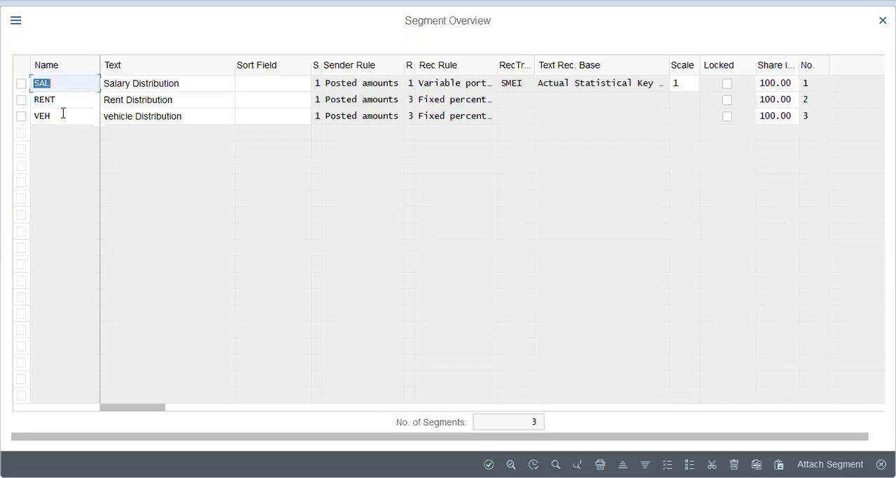
{"action": "left_click", "coordinate": [63, 112]}
{"action": "double_click", "coordinate": [256, 116]}
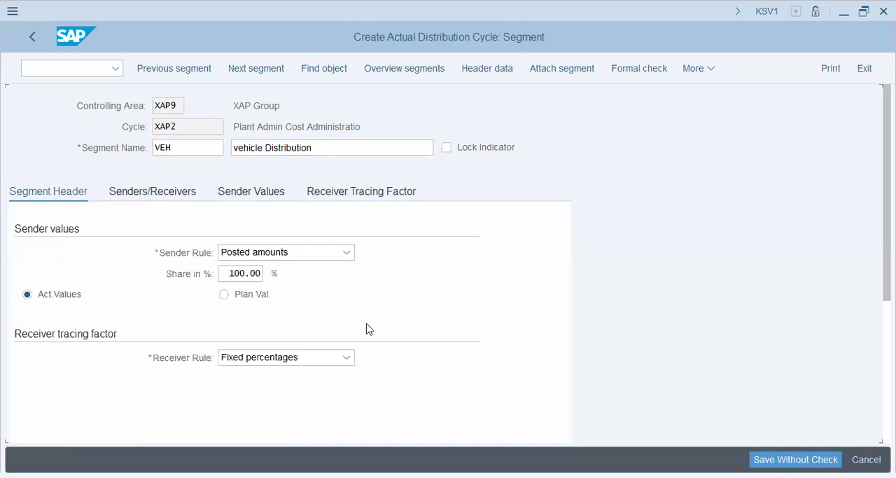
{"action": "left_click_drag", "start_coordinate": [161, 316], "coordinate": [21, 315]}
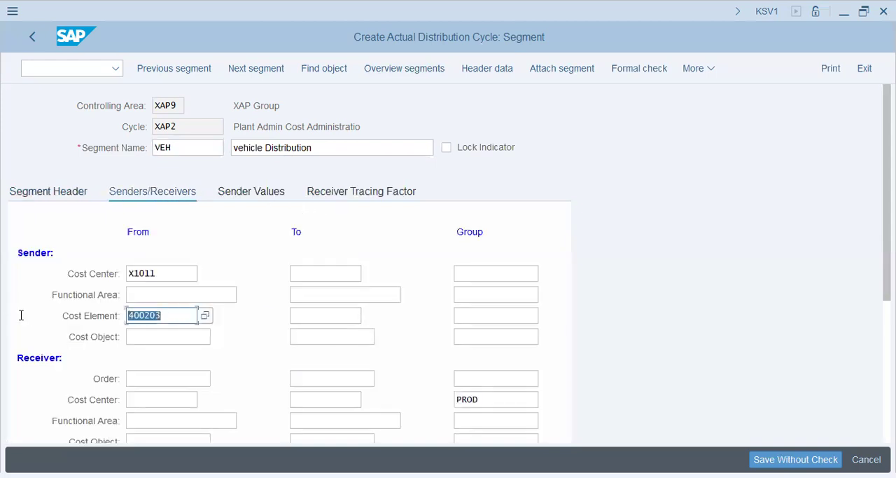
Step: Save cycle XAP2 again under the XAP9 - FICO Config request and go to transaction FS00
{"action": "left_click", "coordinate": [68, 72]}
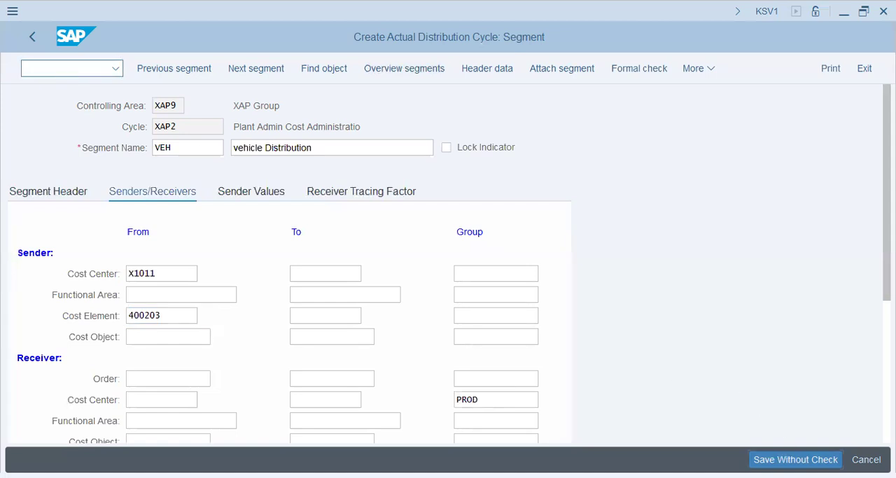
{"action": "left_click", "coordinate": [297, 304]}
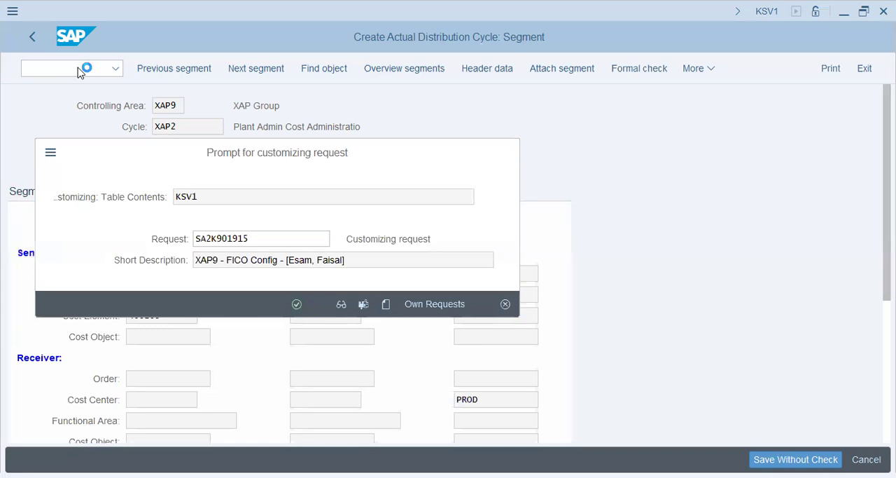
{"action": "type", "text": "/n fs0"}
{"action": "key", "text": "Return"}
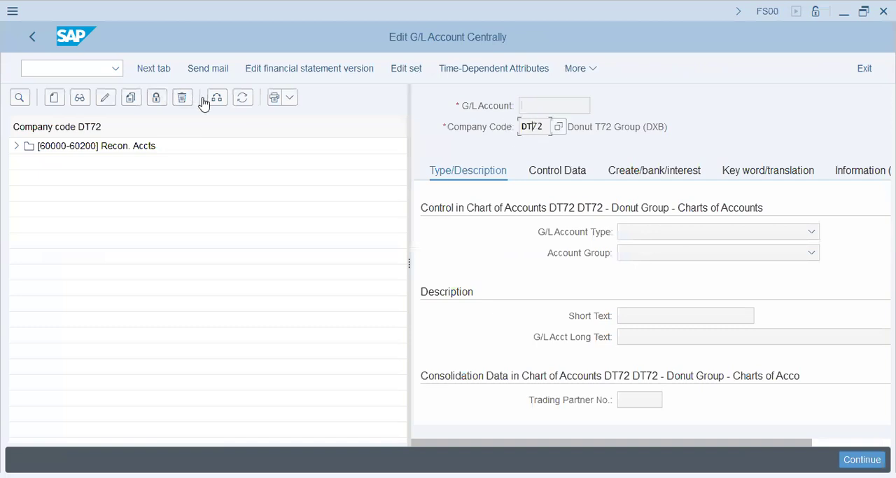
Step: Change the G/L account list to company code xap9 and expand the Expenses [400-499] group
{"action": "left_click", "coordinate": [217, 97]}
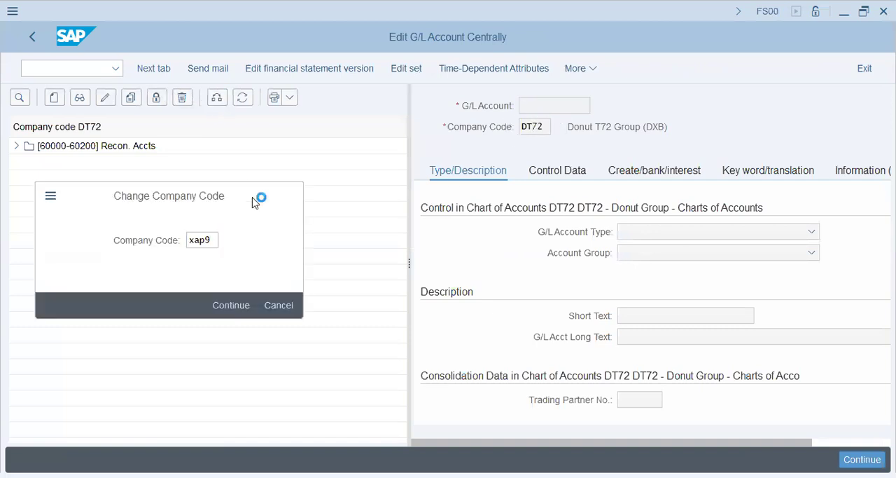
{"action": "key", "text": "Return"}
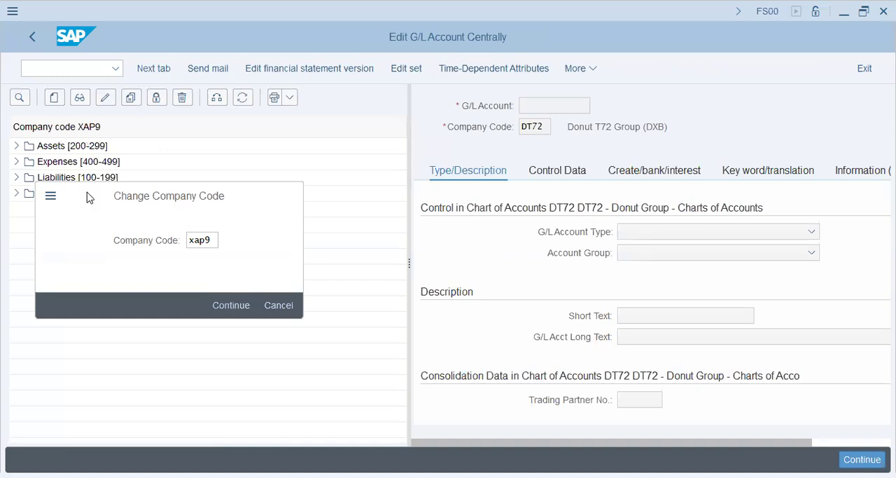
{"action": "left_click", "coordinate": [17, 161]}
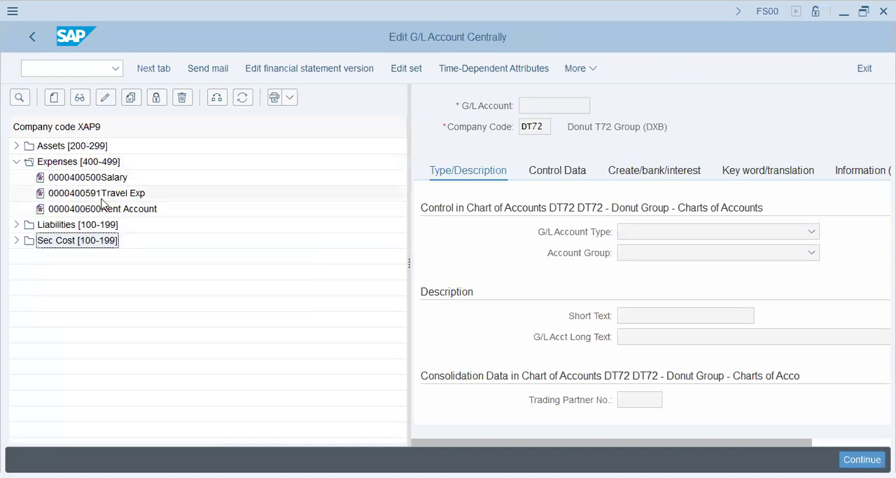
Step: Copy the Rent Account G/L account to a new account 400203 in company code XAP9
{"action": "left_click", "coordinate": [107, 208]}
{"action": "left_click", "coordinate": [130, 98]}
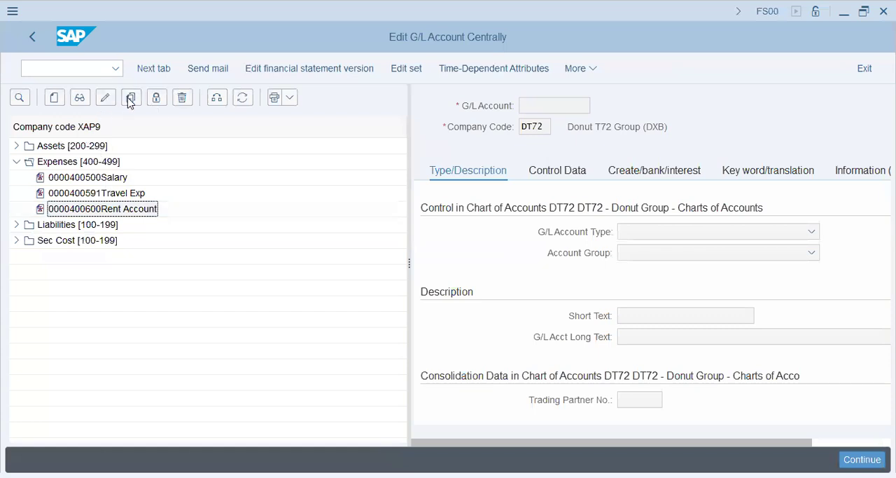
{"action": "key", "text": "BackSpace"}
{"action": "type", "text": "400203"}
{"action": "key", "text": "Tab"}
{"action": "key", "text": "Tab"}
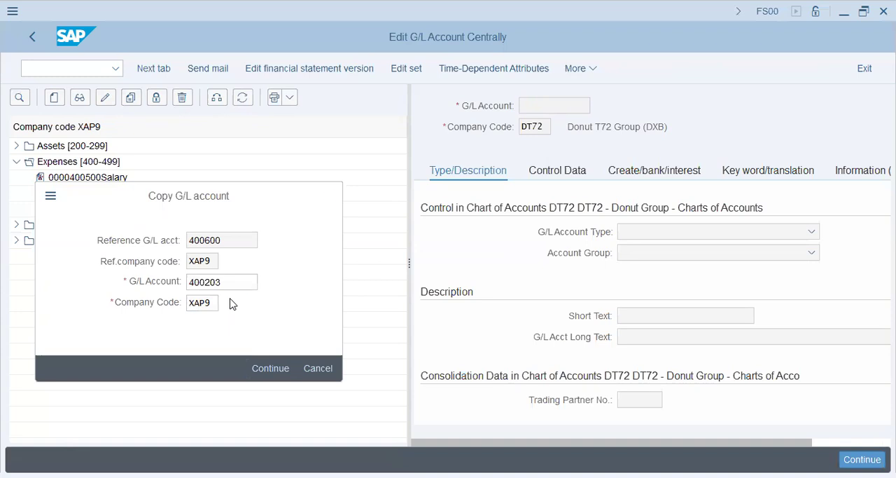
{"action": "key", "text": "Return"}
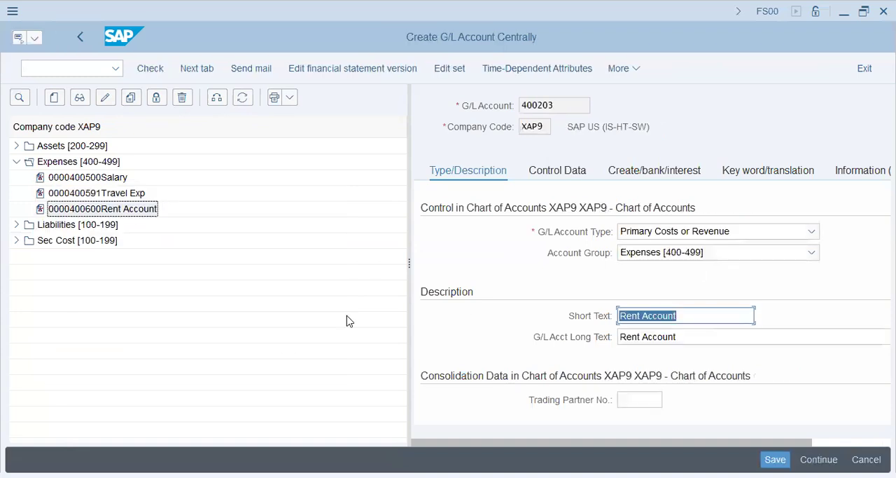
Step: Set the new account's short and long text to "Vehicle Maintenance" and save it
{"action": "type", "text": "V"}
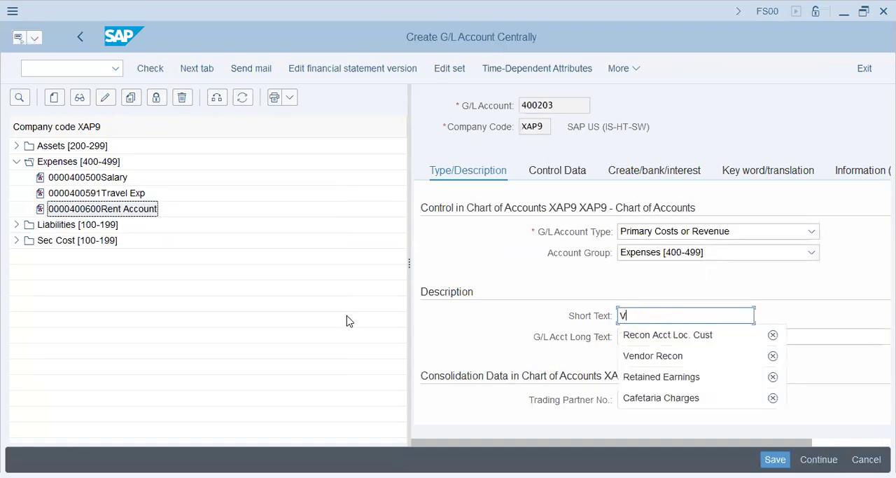
{"action": "type", "text": "ehile"}
{"action": "key", "text": "BackSpace"}
{"action": "key", "text": "BackSpace"}
{"action": "key", "text": "BackSpace"}
{"action": "type", "text": "icle Maintenan"}
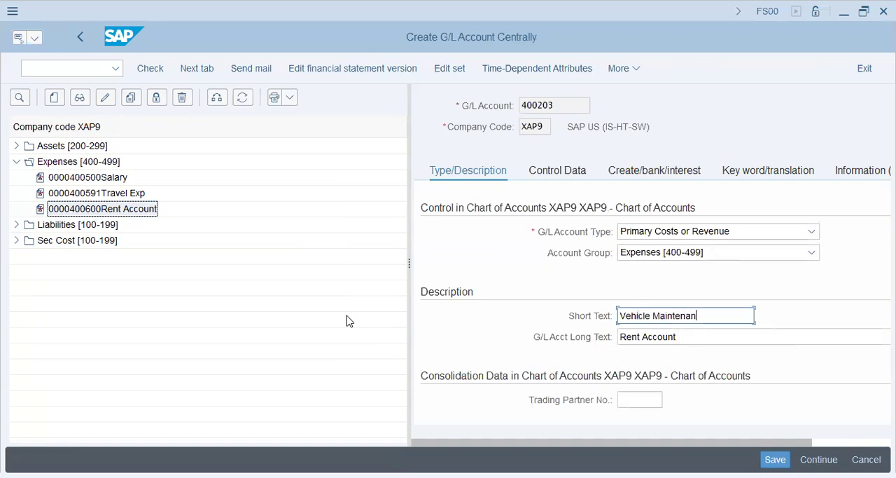
{"action": "type", "text": "ce"}
{"action": "key", "text": "Tab"}
{"action": "type", "text": "Vehicle Mainten"}
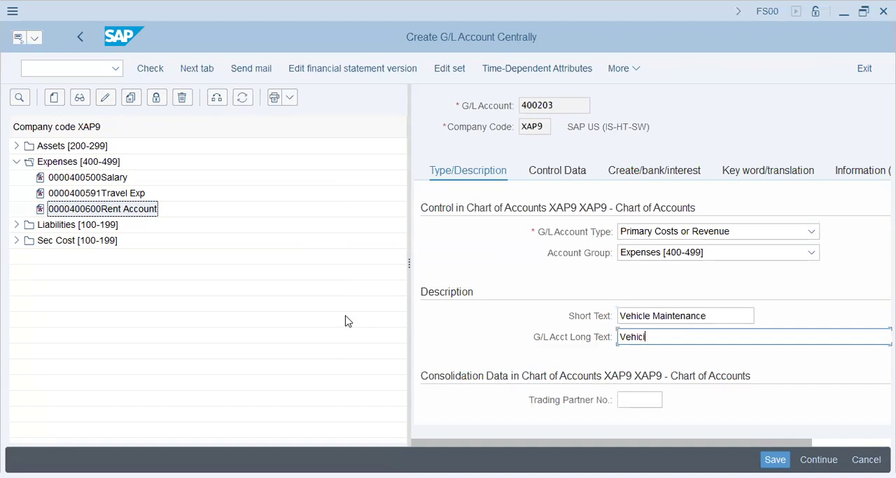
{"action": "type", "text": "ance"}
{"action": "key", "text": "Return"}
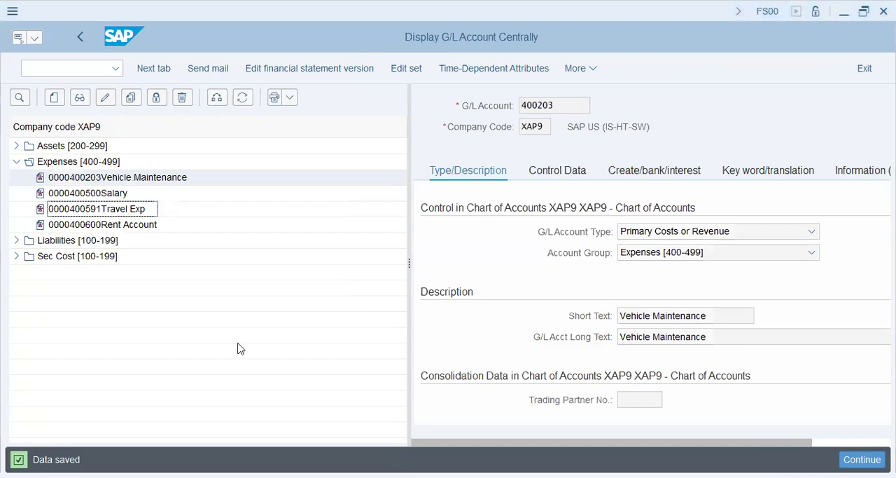
Step: Start a general posting in transaction FB01L with document date and posting date 01.01.2024, continuing to the first line item's account
{"action": "key", "text": "ctrl+slash"}
{"action": "type", "text": "/n fb01l"}
{"action": "key", "text": "Return"}
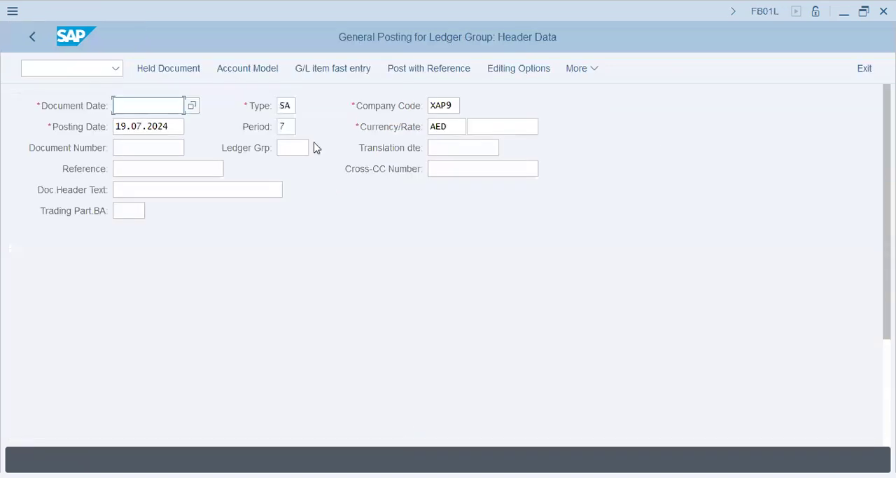
{"action": "type", "text": "01.01.2024"}
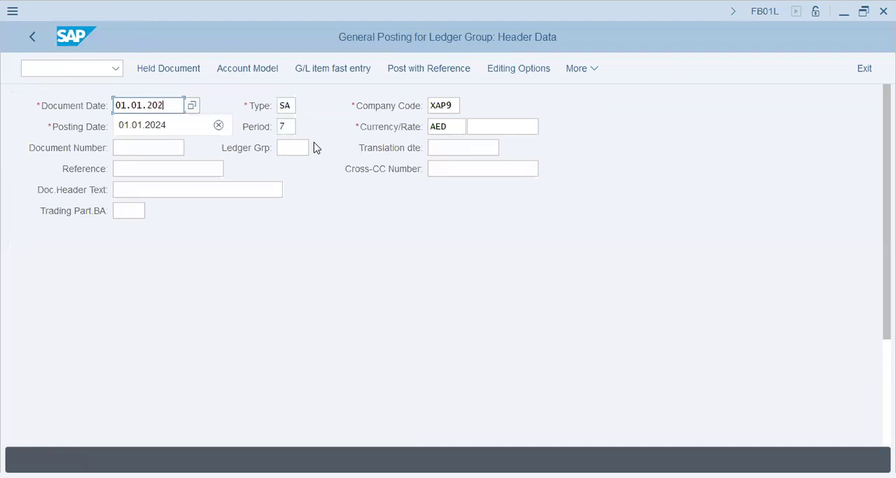
{"action": "key", "text": "Tab"}
{"action": "type", "text": "01.01.2024"}
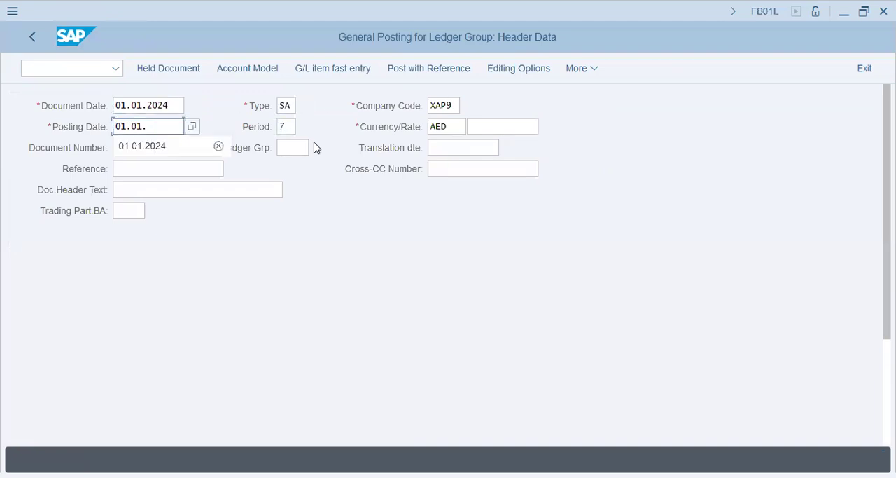
{"action": "key", "text": "Tab"}
{"action": "key", "text": "Tab"}
{"action": "key", "text": "Tab"}
{"action": "key", "text": "Tab"}
{"action": "key", "text": "Tab"}
{"action": "key", "text": "Tab"}
{"action": "key", "text": "Tab"}
{"action": "key", "text": "Tab"}
{"action": "key", "text": "Tab"}
{"action": "key", "text": "Tab"}
{"action": "key", "text": "Tab"}
{"action": "key", "text": "Tab"}
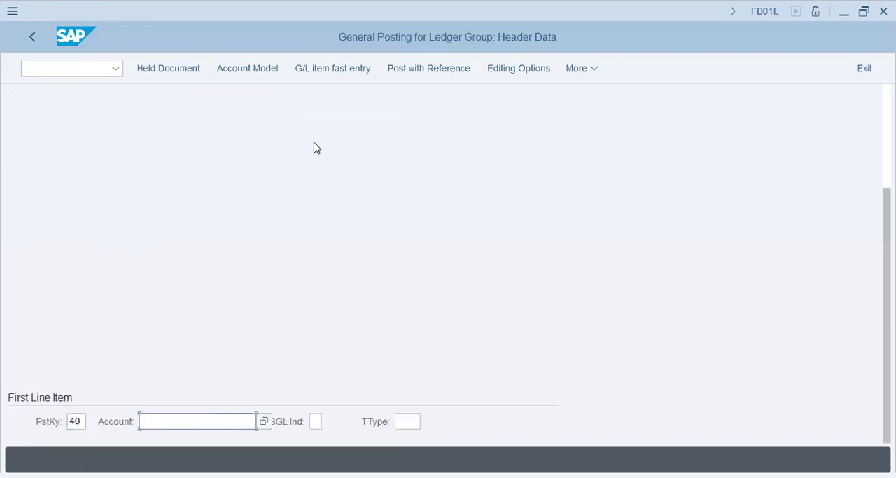
Step: Start the first debit line item, posting key 40, on salary account 400500
{"action": "type", "text": "400500"}
{"action": "key", "text": "Return"}
{"action": "key", "text": "Return"}
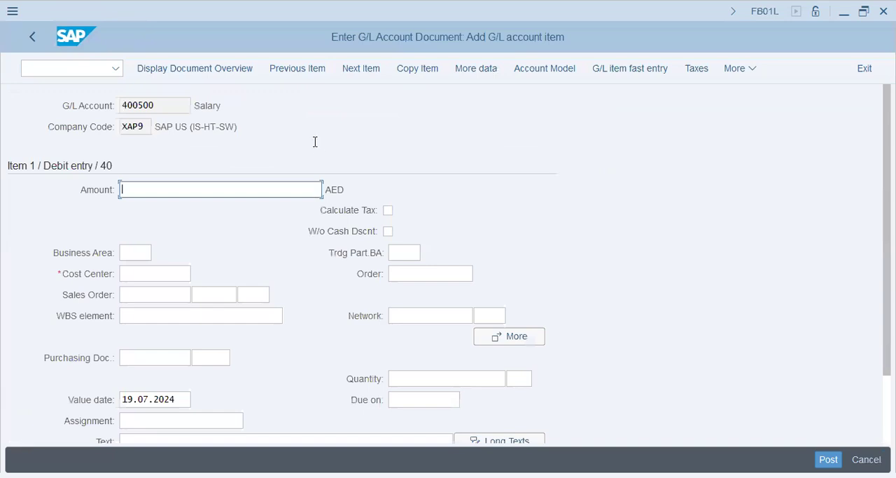
Step: Give the salary item an amount of 45000 AED and assign it to cost center x1011
{"action": "type", "text": "45000"}
{"action": "key", "text": "Tab"}
{"action": "key", "text": "Tab"}
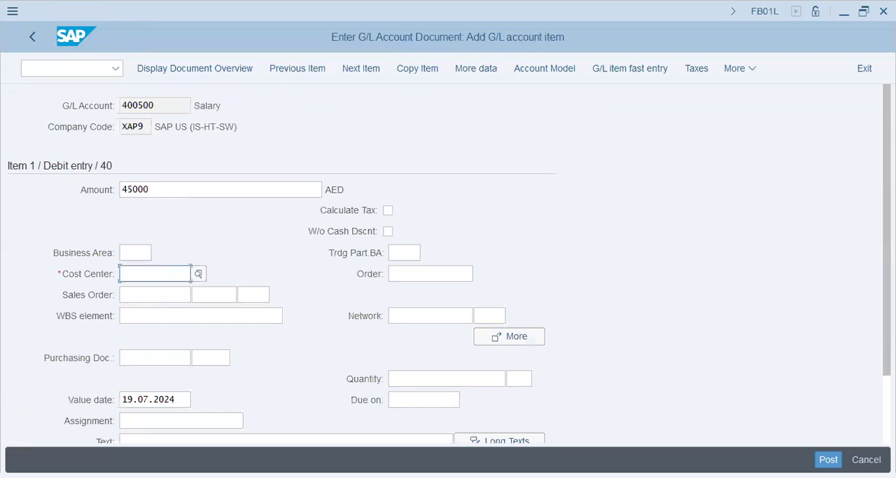
{"action": "type", "text": "x1011"}
{"action": "key", "text": "Tab"}
{"action": "key", "text": "Tab"}
{"action": "key", "text": "Tab"}
{"action": "key", "text": "Tab"}
{"action": "key", "text": "Tab"}
{"action": "key", "text": "Tab"}
{"action": "key", "text": "shift+Tab"}
{"action": "key", "text": "Tab"}
{"action": "key", "text": "Tab"}
{"action": "key", "text": "Tab"}
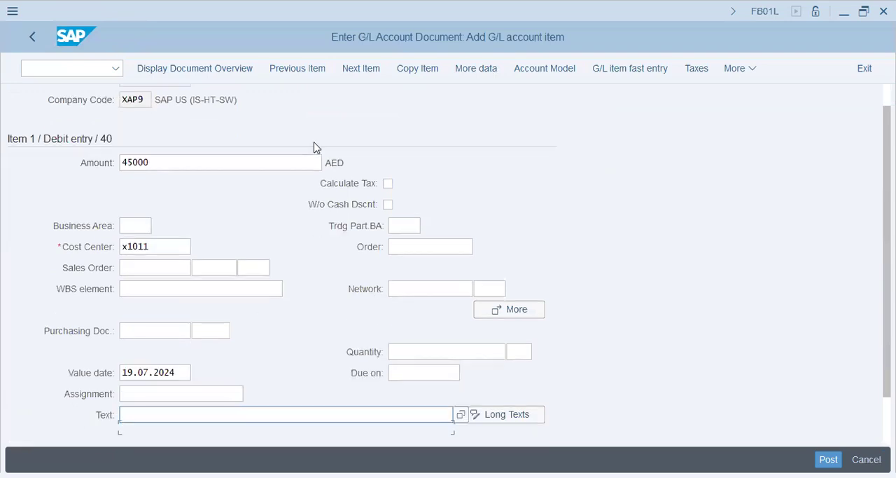
Step: Add a second debit item with posting key 40 on rent account 400600 for 27000 AED and cost center x1011
{"action": "key", "text": "Tab"}
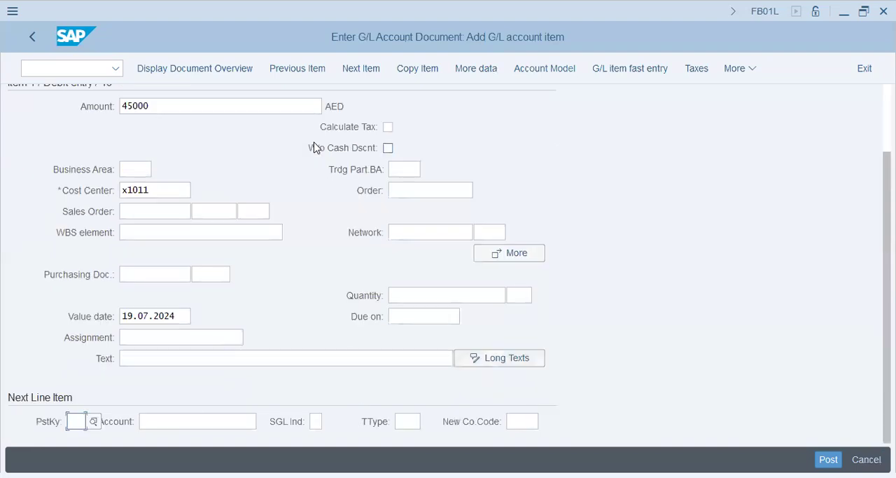
{"action": "type", "text": "40"}
{"action": "key", "text": "Tab"}
{"action": "type", "text": "400600"}
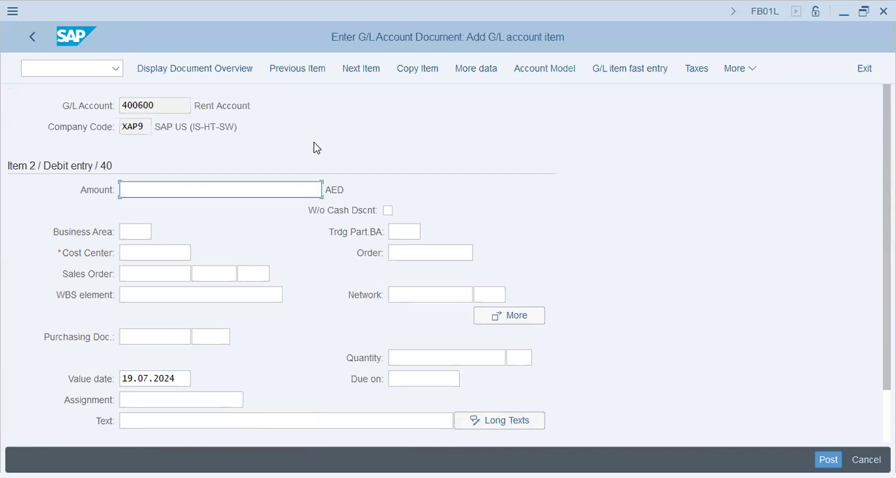
{"action": "type", "text": "27000"}
{"action": "key", "text": "Tab"}
{"action": "key", "text": "Tab"}
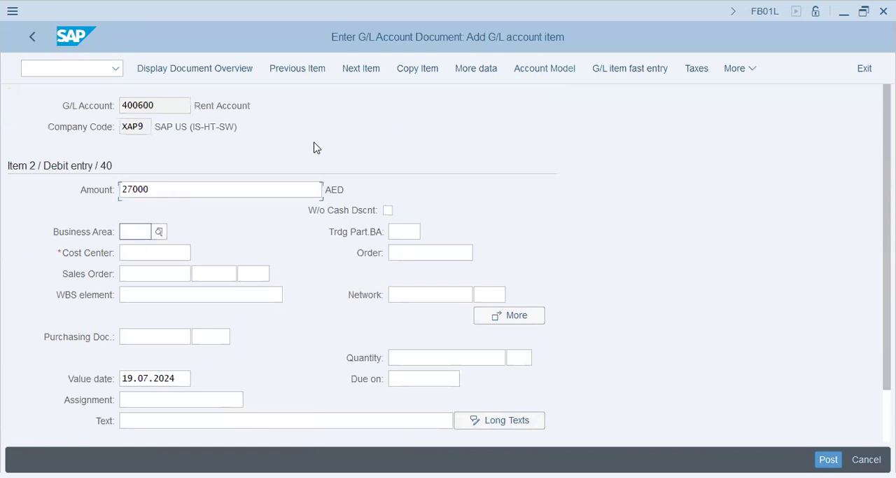
{"action": "key", "text": "F4"}
{"action": "type", "text": "x1011"}
{"action": "key", "text": "Tab"}
{"action": "key", "text": "Tab"}
{"action": "key", "text": "Tab"}
{"action": "key", "text": "Tab"}
{"action": "key", "text": "Tab"}
{"action": "key", "text": "Tab"}
{"action": "key", "text": "Tab"}
{"action": "key", "text": "Tab"}
{"action": "key", "text": "Tab"}
{"action": "key", "text": "Tab"}
{"action": "key", "text": "Tab"}
{"action": "key", "text": "Tab"}
{"action": "key", "text": "Tab"}
{"action": "key", "text": "Tab"}
{"action": "key", "text": "Tab"}
{"action": "key", "text": "Tab"}
{"action": "key", "text": "Tab"}
{"action": "key", "text": "Tab"}
{"action": "key", "text": "Tab"}
{"action": "key", "text": "shift+Tab"}
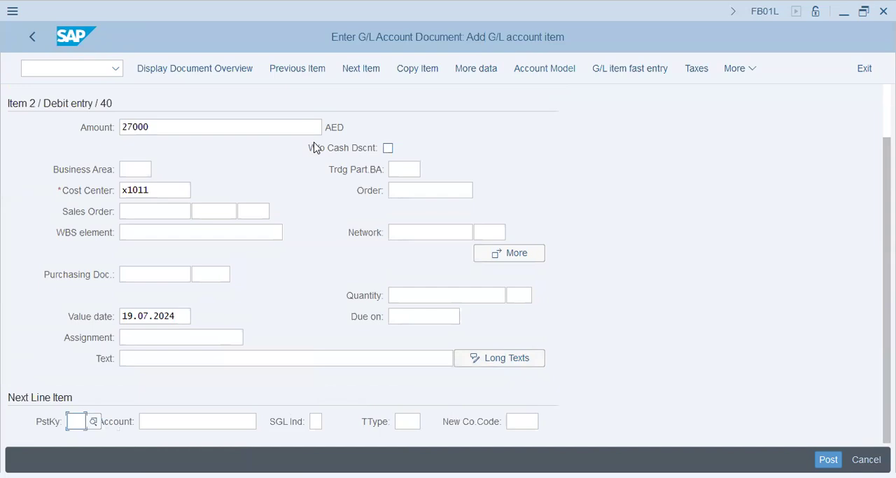
Step: Start a third debit item with posting key 40 on vehicle maintenance account 400203
{"action": "type", "text": "40"}
{"action": "key", "text": "Tab"}
{"action": "type", "text": "400203"}
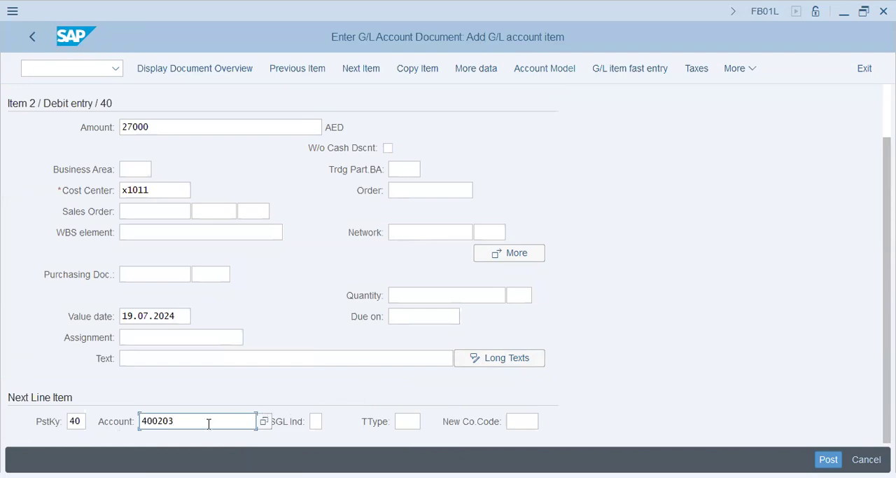
{"action": "key", "text": "BackSpace"}
{"action": "key", "text": "BackSpace"}
{"action": "key", "text": "BackSpace"}
{"action": "key", "text": "BackSpace"}
{"action": "key", "text": "BackSpace"}
{"action": "type", "text": "2"}
{"action": "key", "text": "BackSpace"}
{"action": "type", "text": "3"}
{"action": "key", "text": "BackSpace"}
{"action": "type", "text": "400203"}
{"action": "key", "text": "Return"}
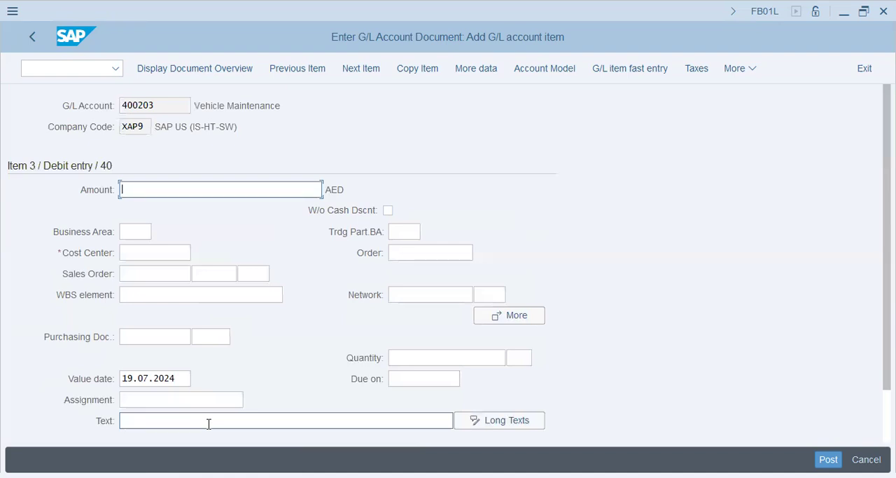
Step: Give the vehicle maintenance item an amount of 18000 AED and cost center x1011
{"action": "type", "text": "18000"}
{"action": "key", "text": "Tab"}
{"action": "left_click", "coordinate": [285, 420]}
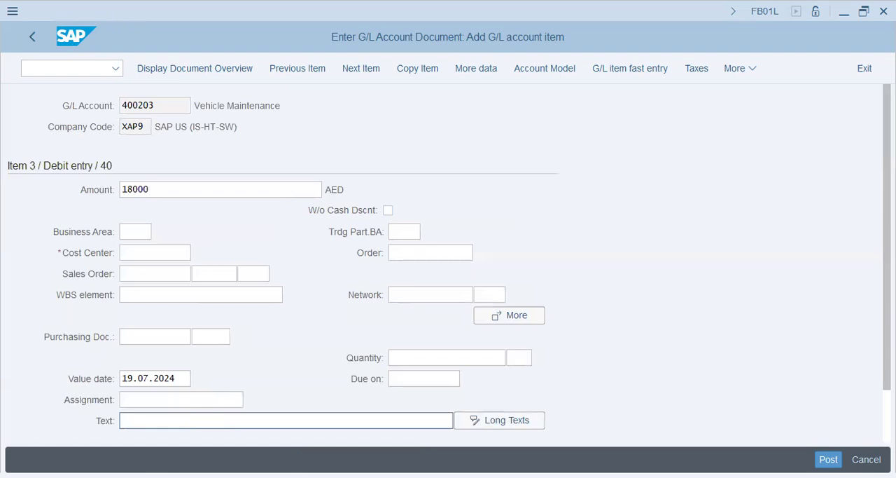
{"action": "type", "text": "x1011"}
{"action": "key", "text": "Tab"}
{"action": "key", "text": "Tab"}
{"action": "key", "text": "Tab"}
{"action": "key", "text": "Tab"}
{"action": "key", "text": "Tab"}
{"action": "key", "text": "Tab"}
{"action": "key", "text": "Tab"}
{"action": "key", "text": "Tab"}
{"action": "key", "text": "Tab"}
{"action": "key", "text": "Tab"}
{"action": "key", "text": "Tab"}
{"action": "key", "text": "Tab"}
{"action": "key", "text": "Tab"}
{"action": "key", "text": "Tab"}
{"action": "key", "text": "Tab"}
{"action": "key", "text": "Tab"}
{"action": "key", "text": "Tab"}
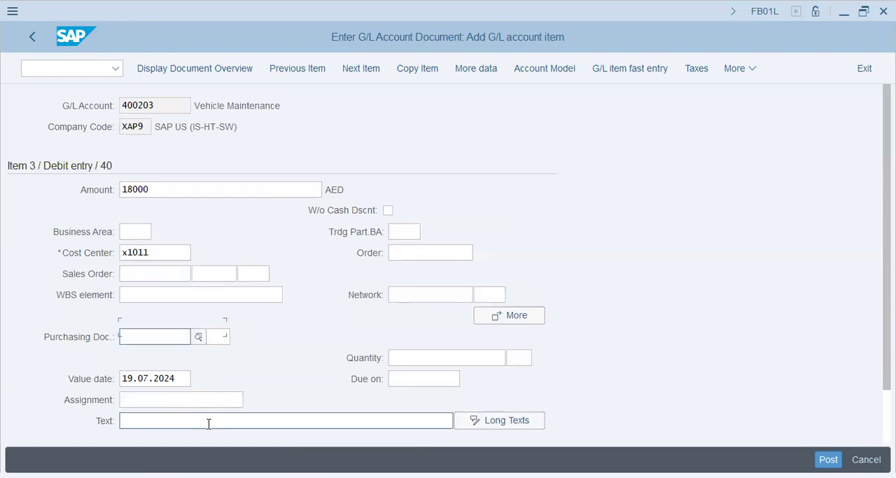
{"action": "key", "text": "Tab"}
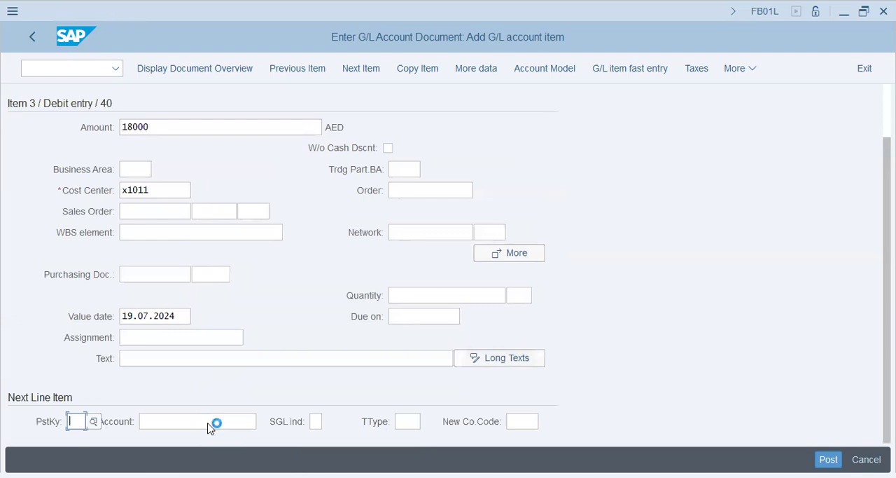
Step: Add a credit item with posting key 50 on cash account 200691 for 90,000 AED
{"action": "type", "text": "50"}
{"action": "key", "text": "Tab"}
{"action": "type", "text": "200691"}
{"action": "key", "text": "Return"}
{"action": "key", "text": "Tab"}
{"action": "key", "text": "Tab"}
{"action": "key", "text": "Tab"}
{"action": "key", "text": "Tab"}
{"action": "key", "text": "Tab"}
{"action": "key", "text": "Return"}
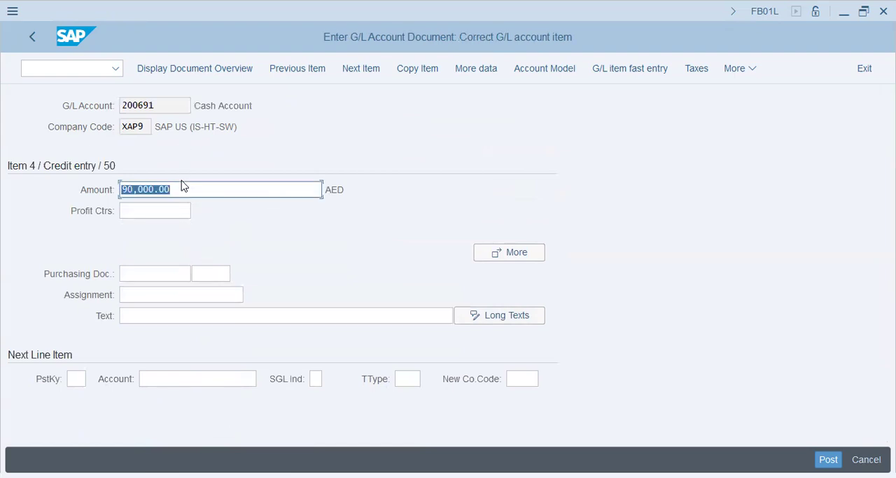
Step: Check the document overview and post the document
{"action": "left_click", "coordinate": [180, 70]}
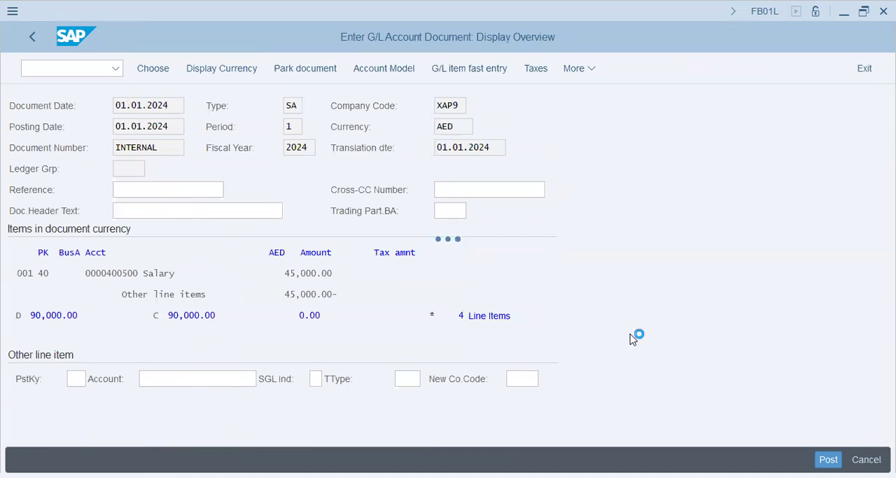
{"action": "left_click_drag", "start_coordinate": [88, 459], "coordinate": [174, 459]}
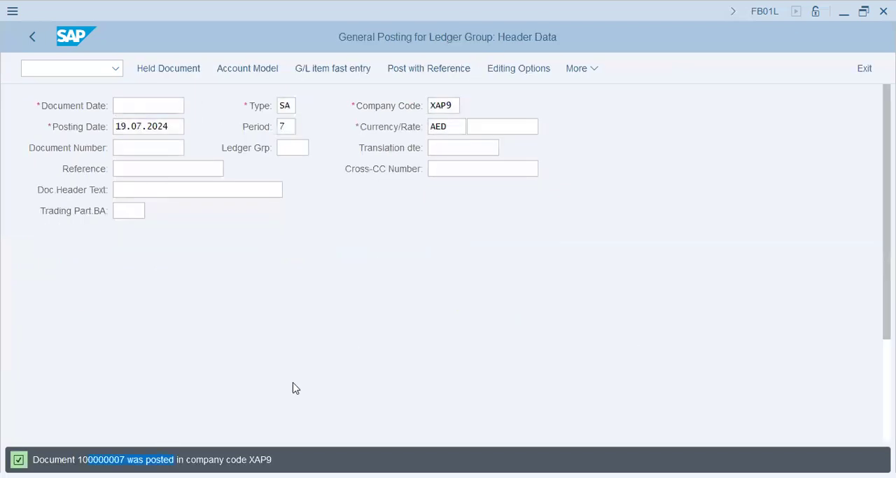
{"action": "key", "text": "alt+Tab"}
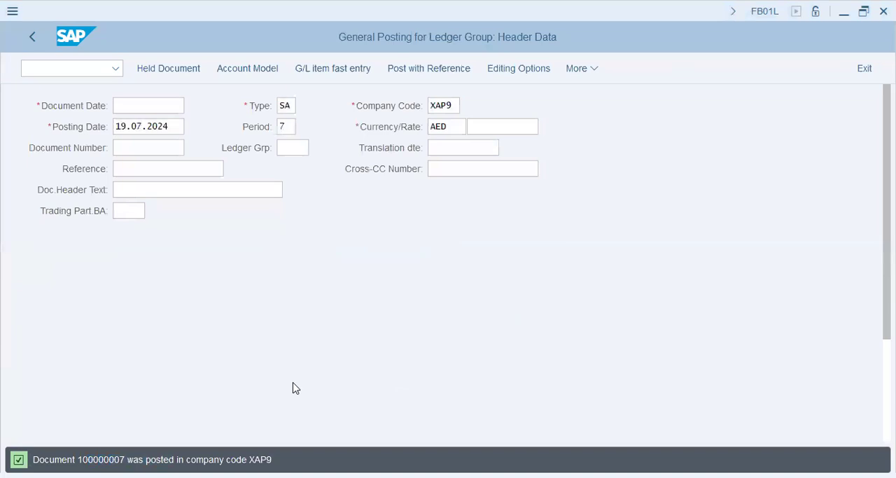
Step: Go to transaction KSV5 for executing the actual distribution
{"action": "left_click", "coordinate": [47, 70]}
{"action": "type", "text": "/n ksv5"}
{"action": "key", "text": "Return"}
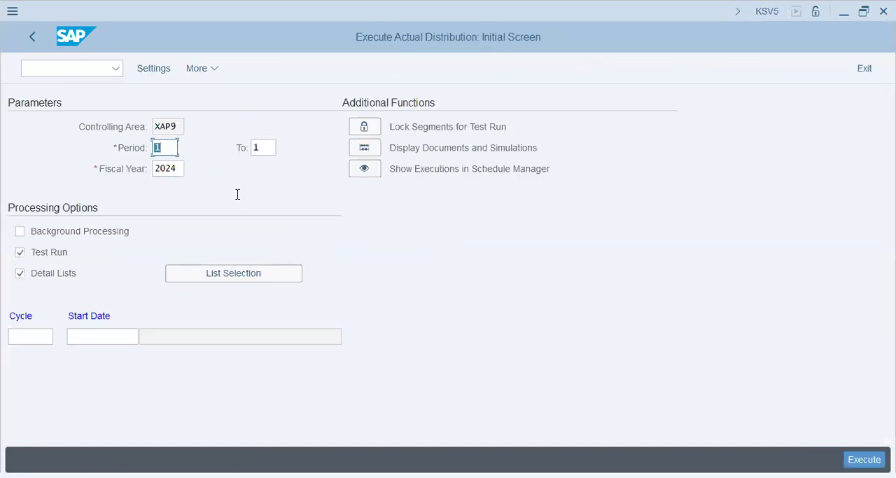
Step: Enter cycle xap2 with start date 01.01.2024 for the distribution run
{"action": "left_click", "coordinate": [30, 336]}
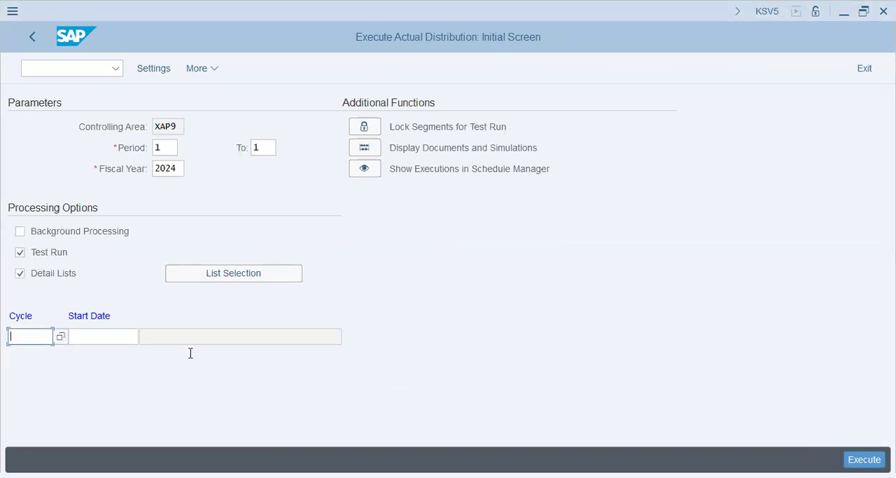
{"action": "key", "text": "alt+Tab"}
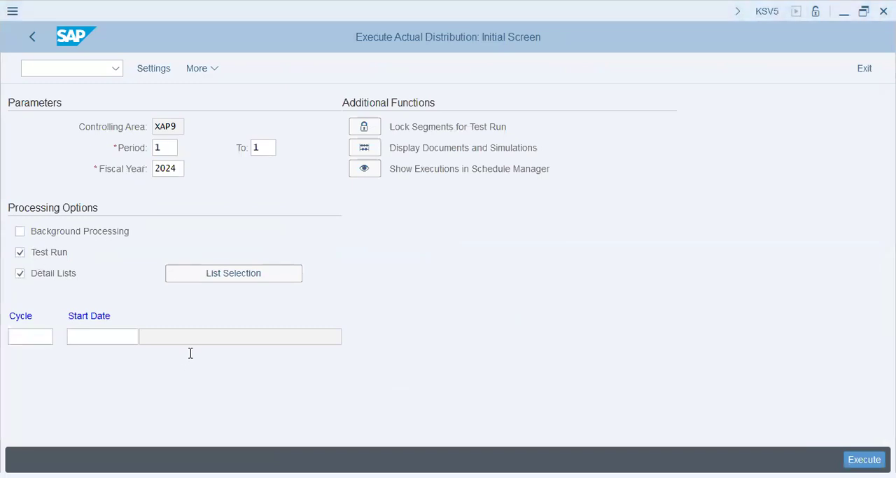
{"action": "key", "text": "alt+Tab"}
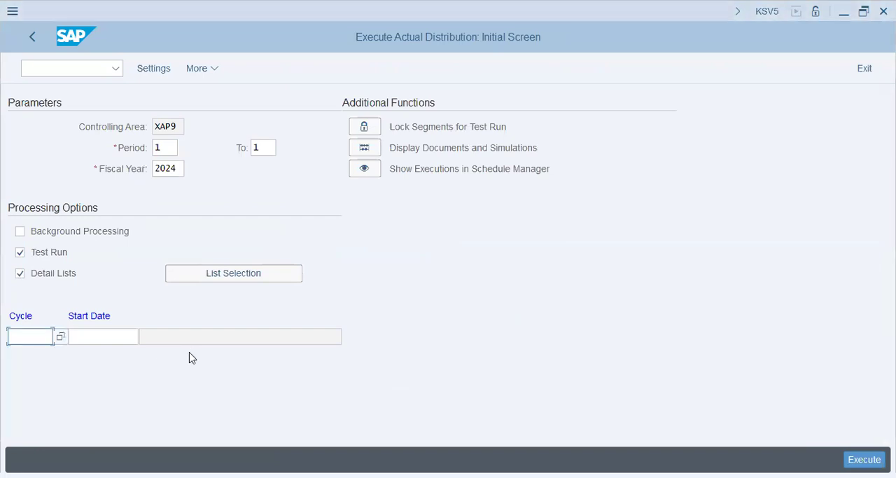
{"action": "type", "text": "xap2"}
{"action": "key", "text": "Tab"}
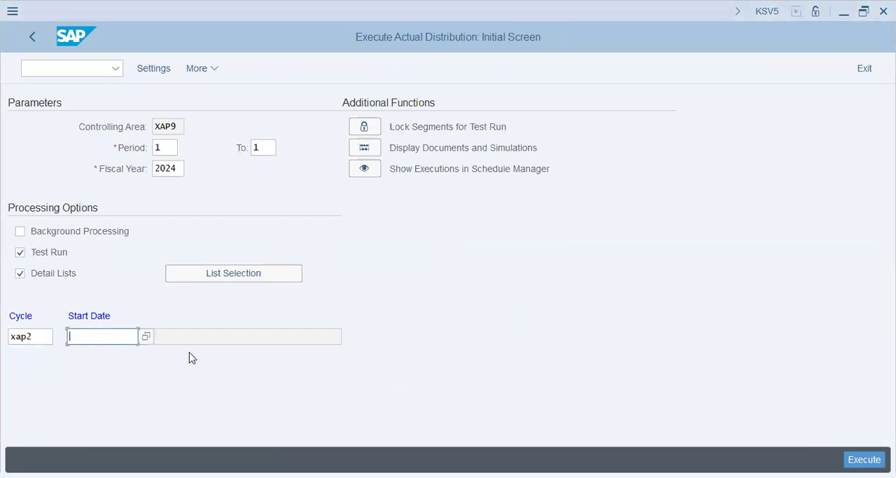
{"action": "type", "text": "01.01.2024"}
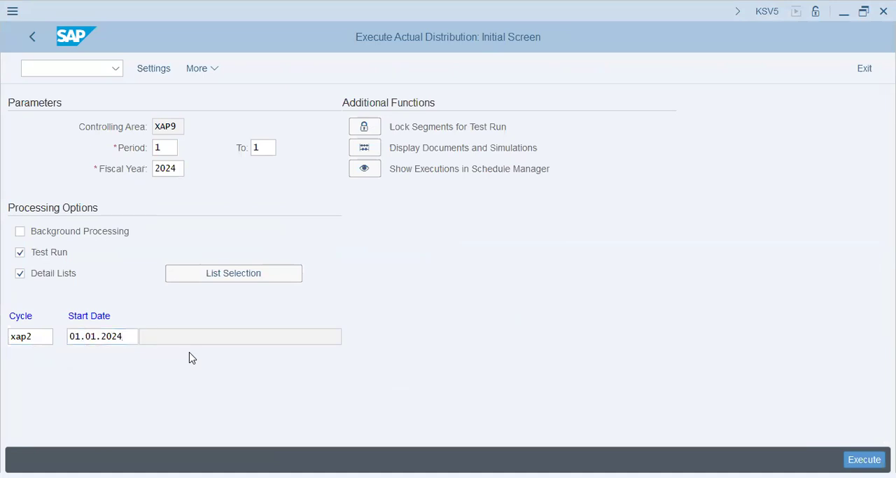
{"action": "key", "text": "Return"}
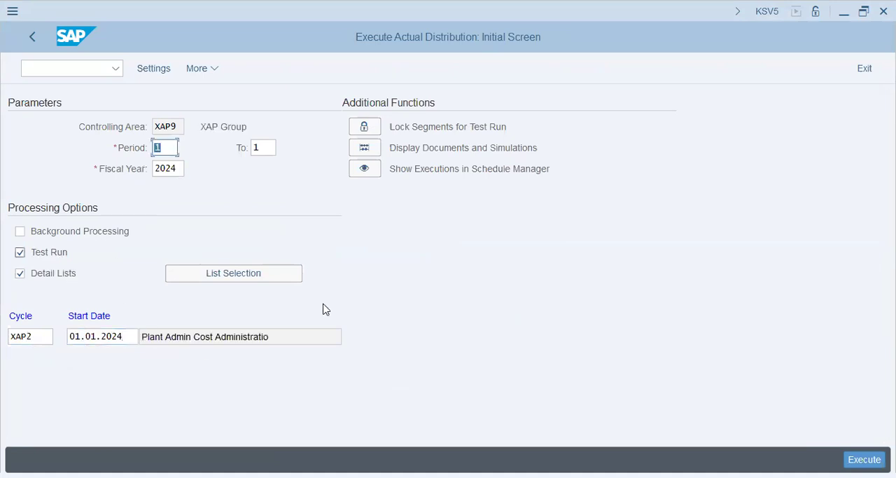
Step: Execute the distribution as a test run, check its senders and receivers, and exit the result list
{"action": "key", "text": "F8"}
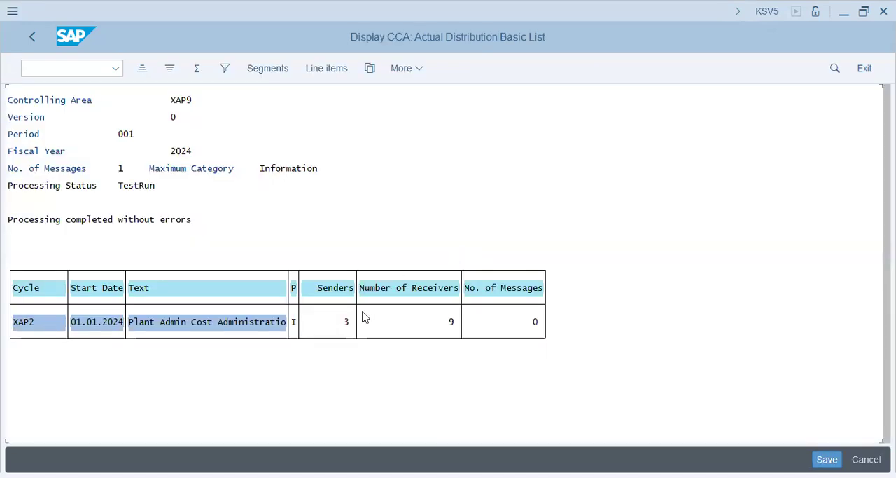
{"action": "left_click", "coordinate": [451, 327]}
{"action": "left_click", "coordinate": [31, 40]}
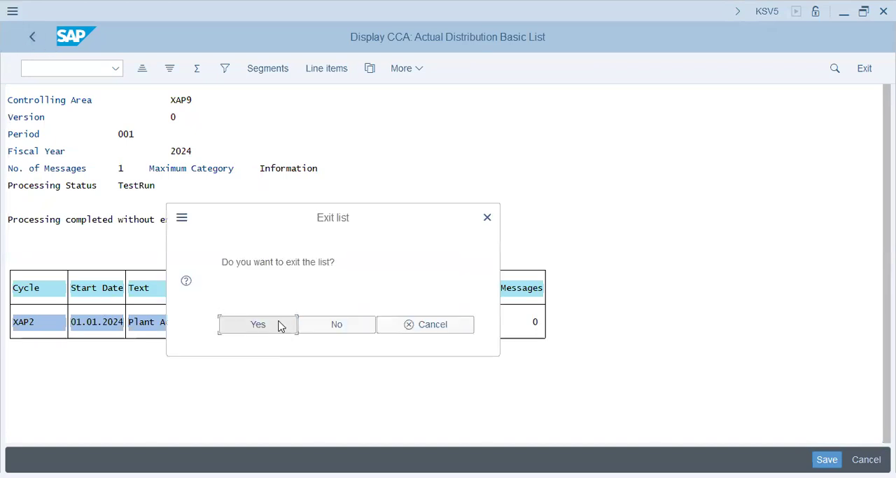
{"action": "key", "text": "Return"}
Step: Execute the distribution with background processing on and test run off, using output device lp01 for printing
{"action": "left_click", "coordinate": [61, 236]}
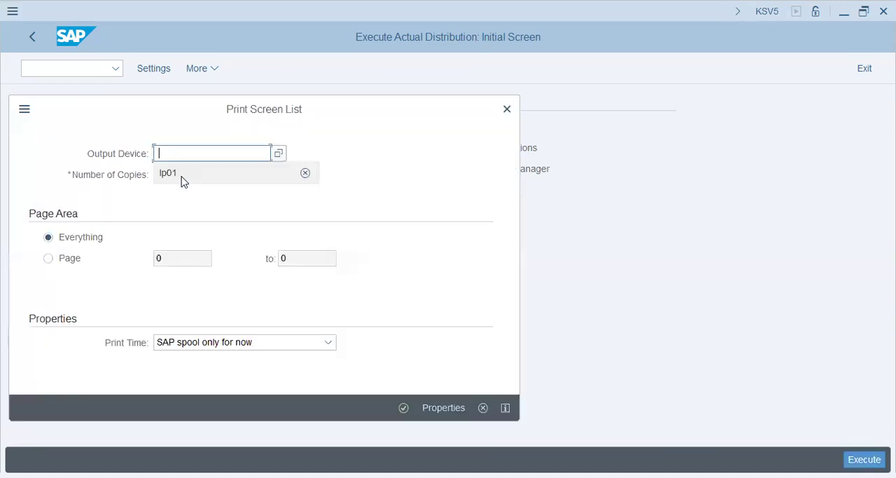
{"action": "left_click", "coordinate": [182, 176]}
{"action": "left_click", "coordinate": [404, 408]}
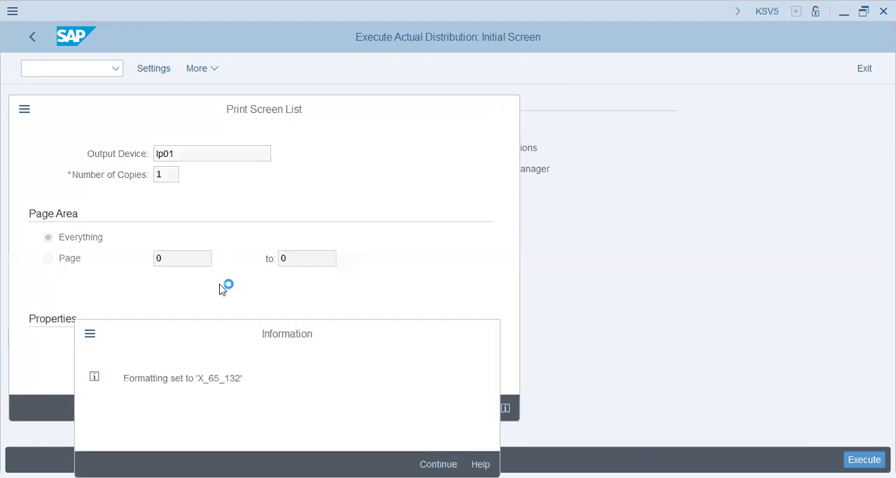
{"action": "key", "text": "Return"}
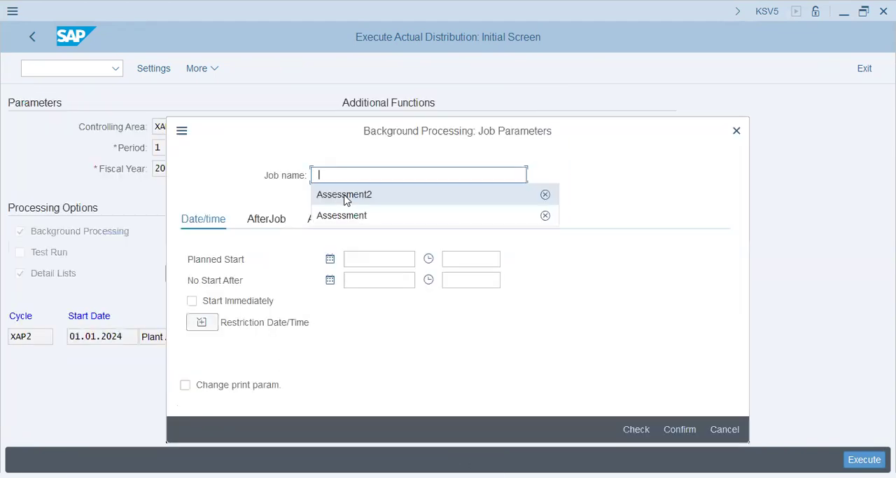
Step: Name the background job Distribution, set it to start immediately and confirm the job parameters
{"action": "left_click", "coordinate": [344, 196]}
{"action": "key", "text": "ctrl+a"}
{"action": "type", "text": "Distribution"}
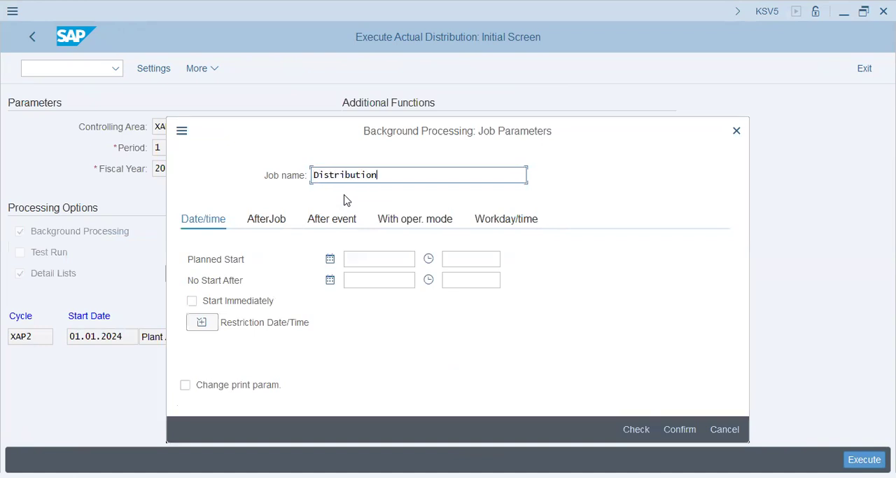
{"action": "key", "text": "Tab"}
{"action": "key", "text": "Tab"}
{"action": "left_click", "coordinate": [239, 301]}
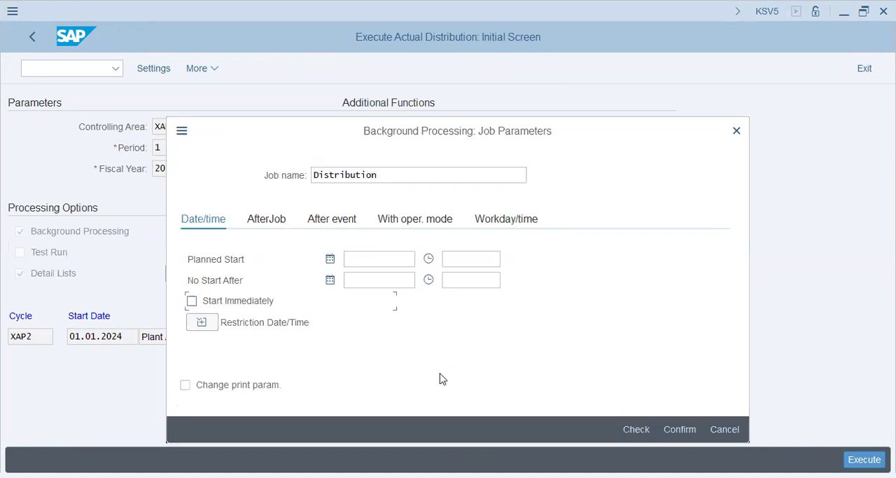
{"action": "left_click", "coordinate": [683, 430]}
{"action": "left_click", "coordinate": [684, 431]}
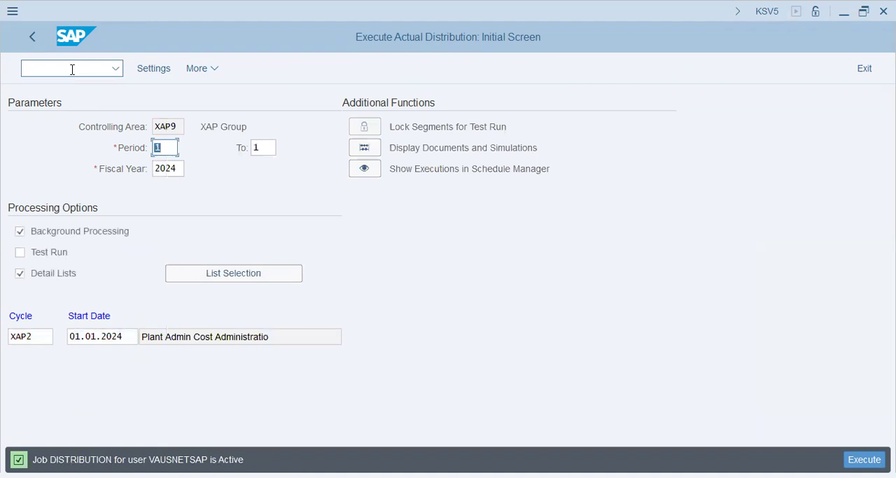
Step: List the background jobs in transaction SM37 with scheduled jobs included and refresh the job status
{"action": "left_click", "coordinate": [72, 70]}
{"action": "type", "text": "37"}
{"action": "key", "text": "Return"}
{"action": "left_click", "coordinate": [59, 186]}
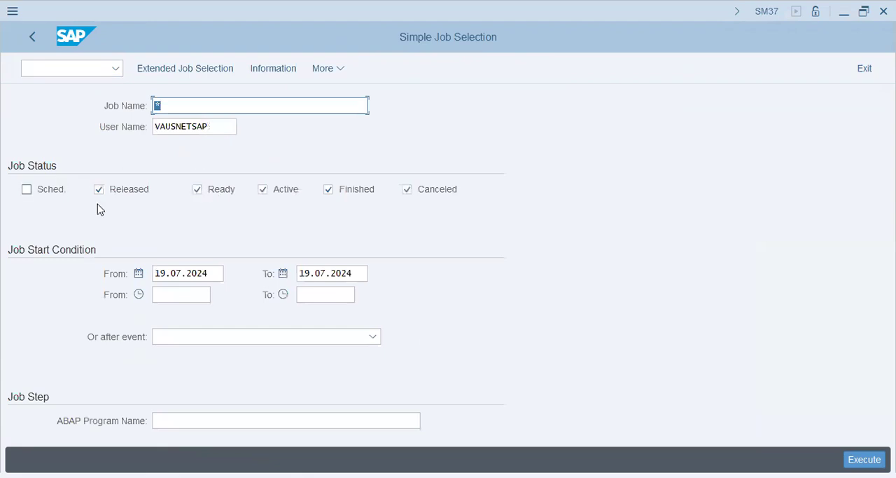
{"action": "key", "text": "F8"}
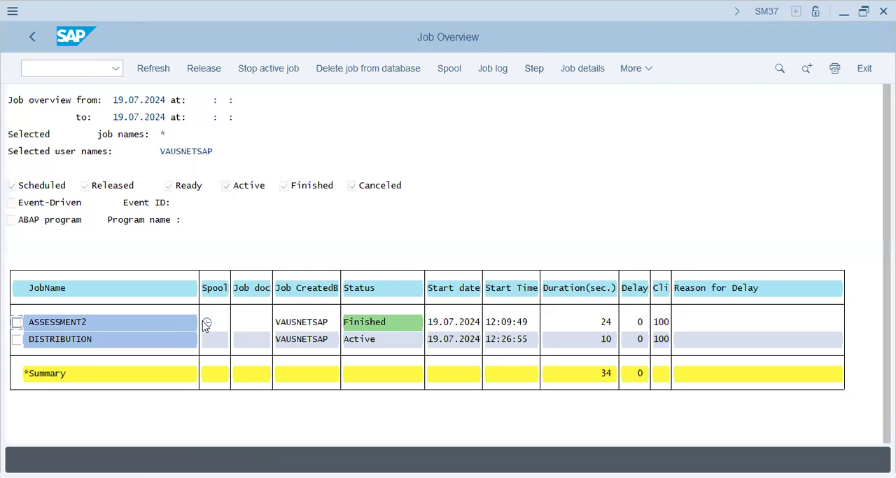
{"action": "left_click", "coordinate": [146, 73]}
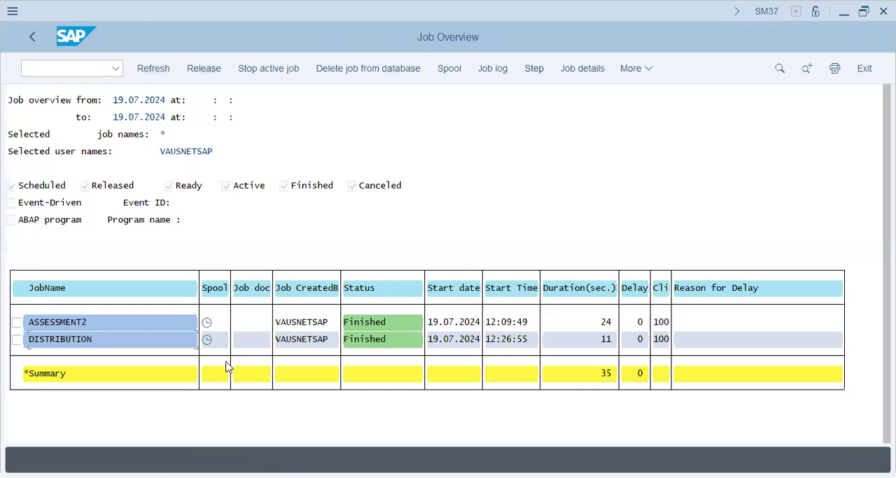
Step: Open the spool output of the DISTRIBUTION job and examine its senders, receivers, segments and information message
{"action": "left_click", "coordinate": [207, 341]}
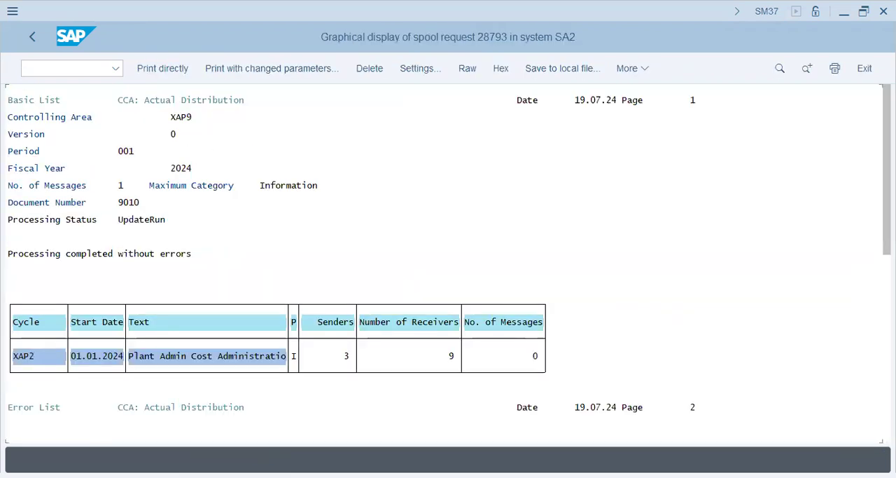
{"action": "left_click_drag", "start_coordinate": [887, 205], "coordinate": [887, 349]}
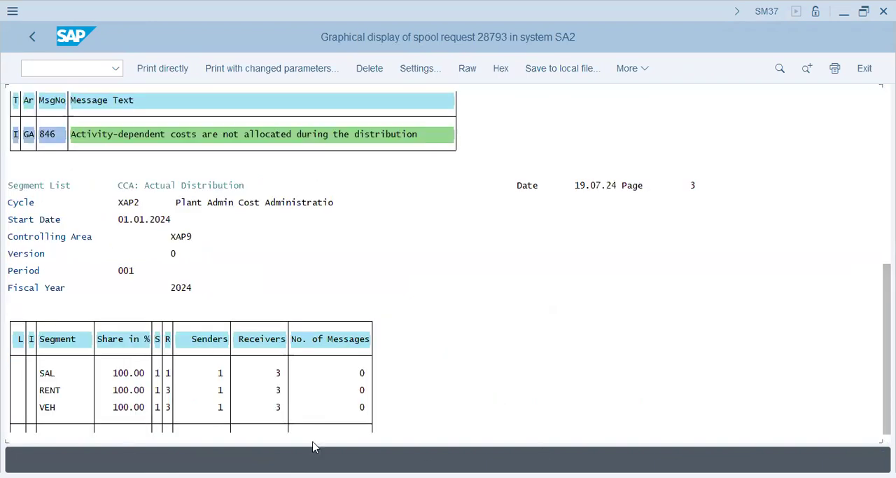
{"action": "left_click", "coordinate": [220, 373]}
{"action": "left_click", "coordinate": [277, 374]}
{"action": "left_click", "coordinate": [79, 406]}
{"action": "left_click", "coordinate": [369, 134]}
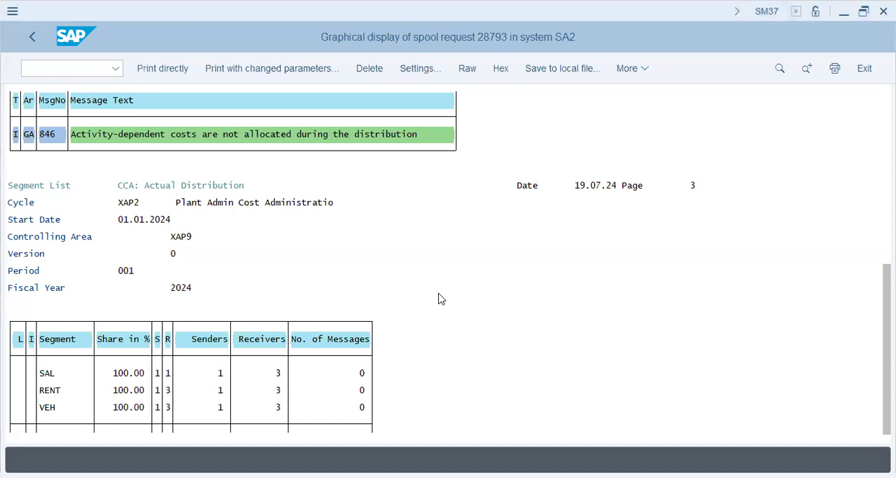
Step: Display the actual line items of cost center X1011 in transaction KSB1, with posting dates from 01.01.2024 and no end date
{"action": "key", "text": "ctrl+slash"}
{"action": "type", "text": "/nKSB1"}
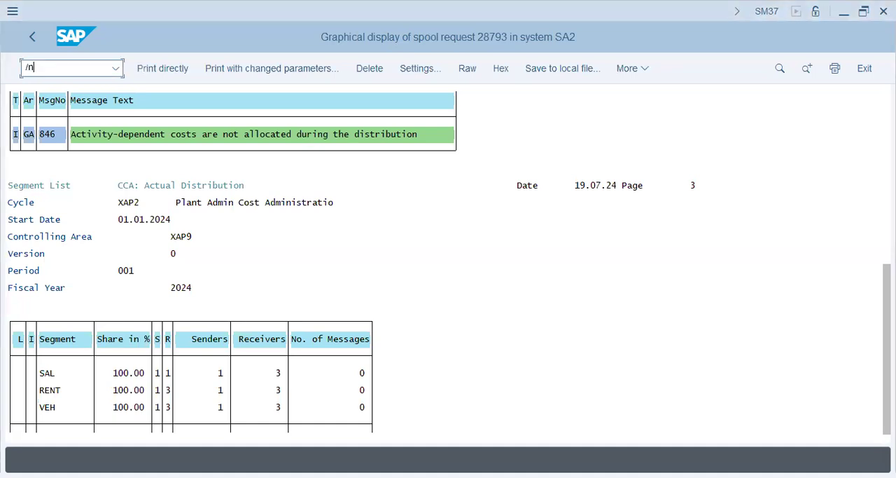
{"action": "key", "text": "Return"}
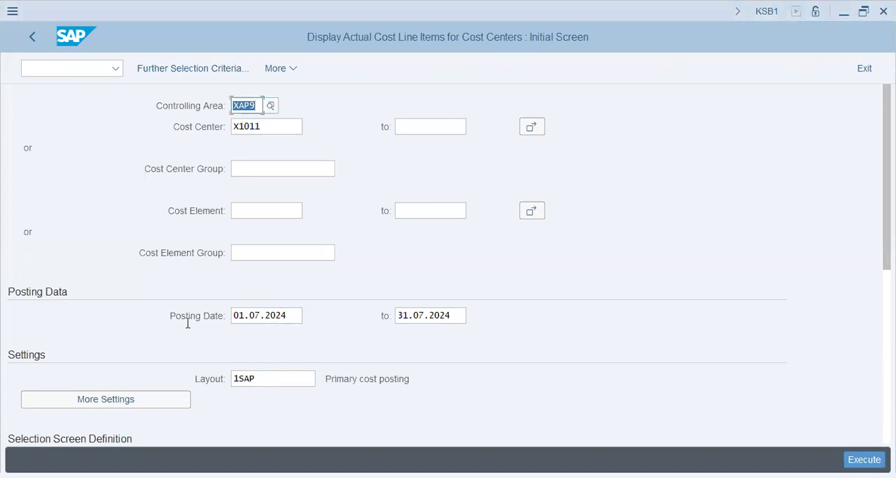
{"action": "left_click_drag", "start_coordinate": [292, 315], "coordinate": [216, 322]}
{"action": "type", "text": "01."}
{"action": "key", "text": "Tab"}
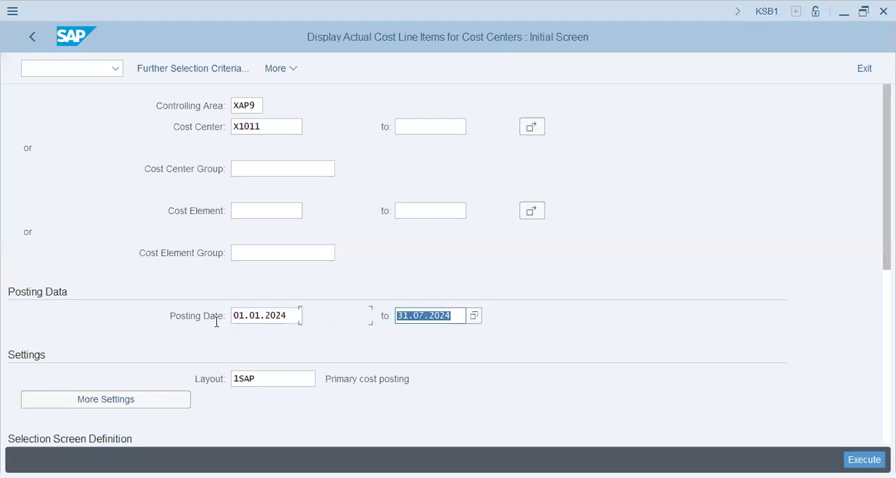
{"action": "key", "text": "BackSpace"}
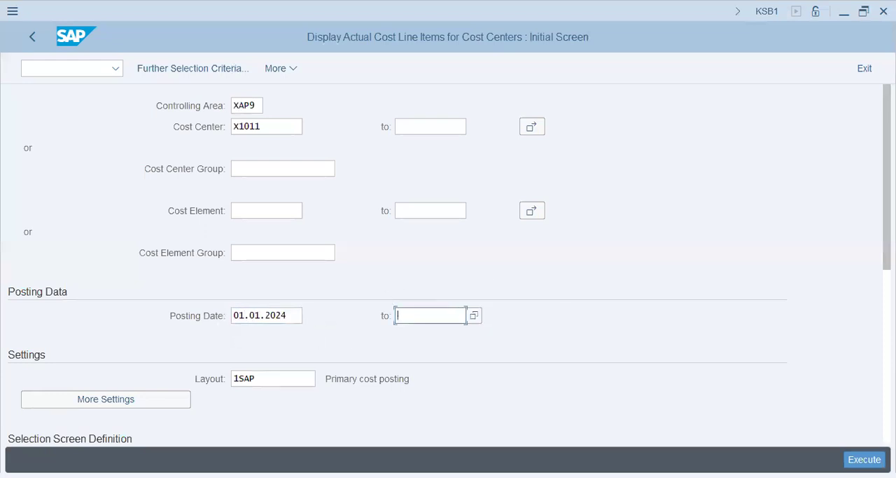
{"action": "key", "text": "F8"}
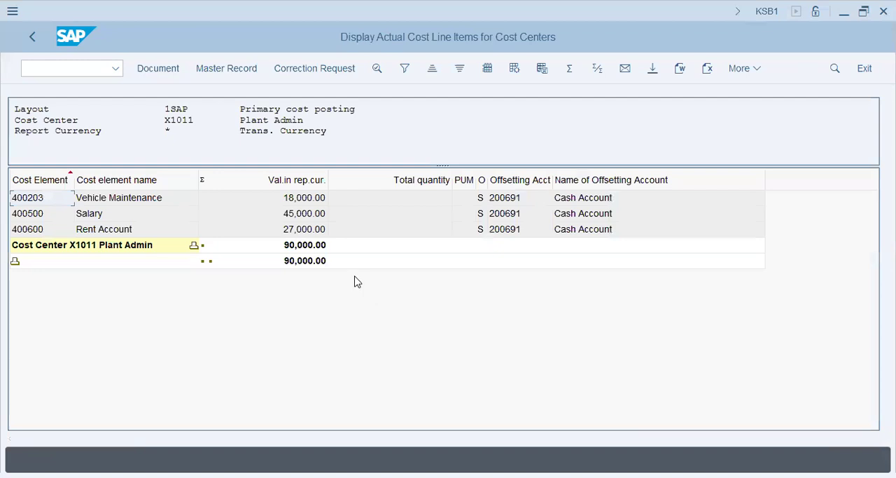
Step: Check the total of the Plant Admin cost center and exit the line item list
{"action": "left_click", "coordinate": [304, 248]}
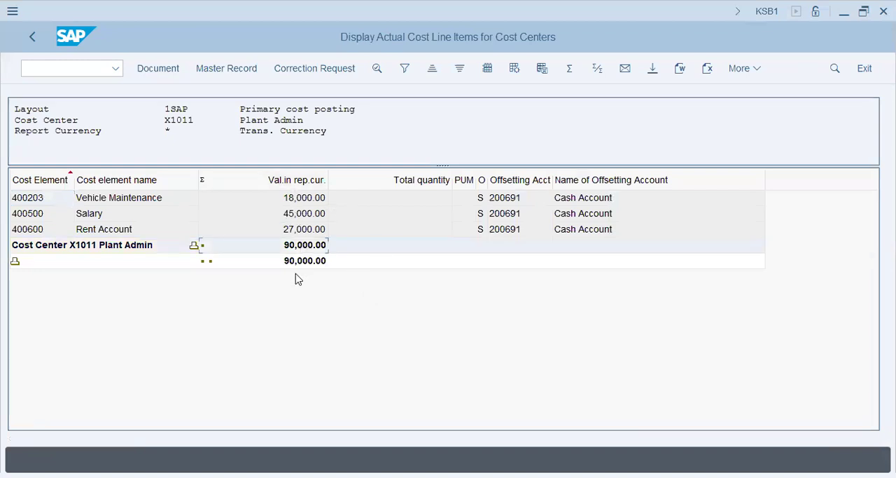
{"action": "left_click", "coordinate": [30, 41]}
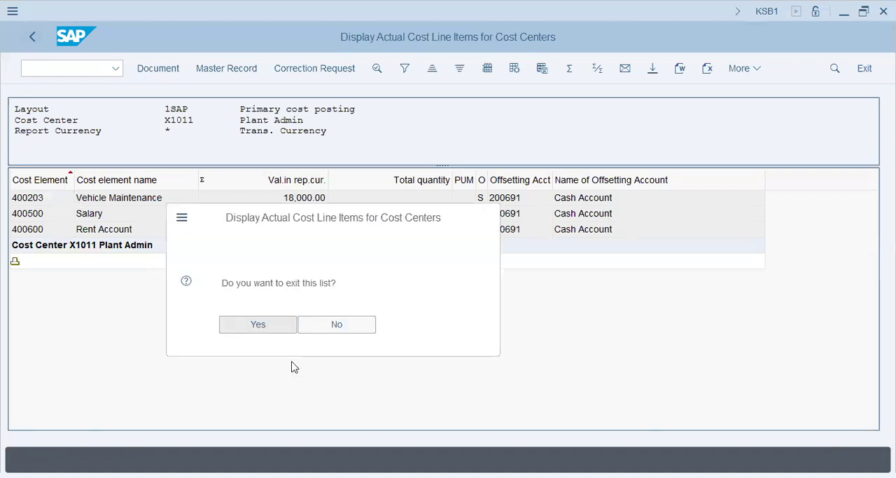
{"action": "key", "text": "Return"}
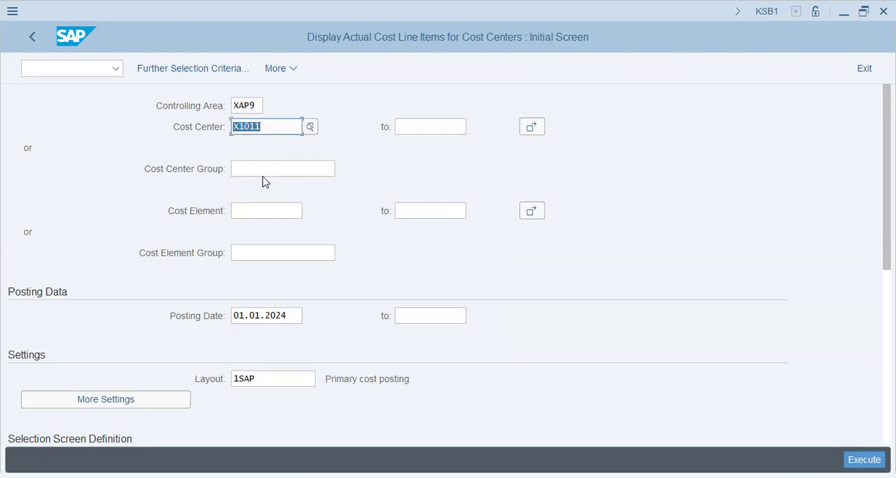
Step: Display the actual line items for the cost center range X1001 to X1003
{"action": "type", "text": "x1001"}
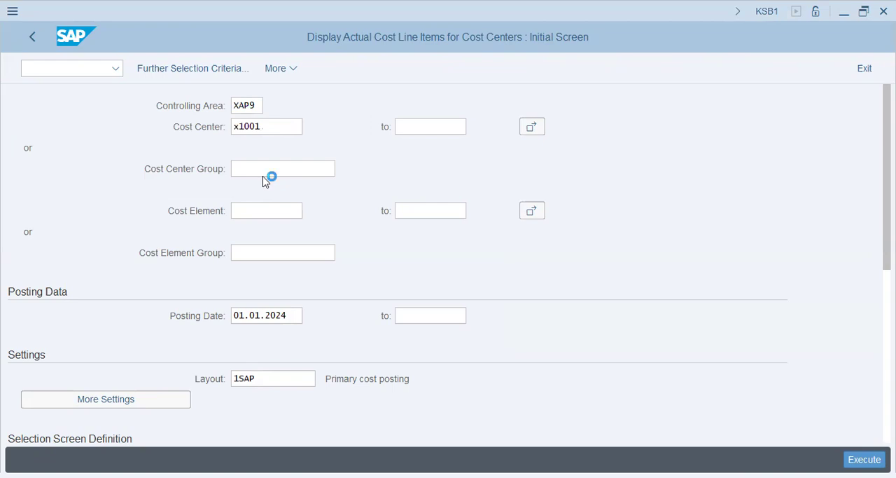
{"action": "key", "text": "Tab"}
{"action": "type", "text": "x2001"}
{"action": "key", "text": "Return"}
{"action": "type", "text": "x1003"}
{"action": "key", "text": "Return"}
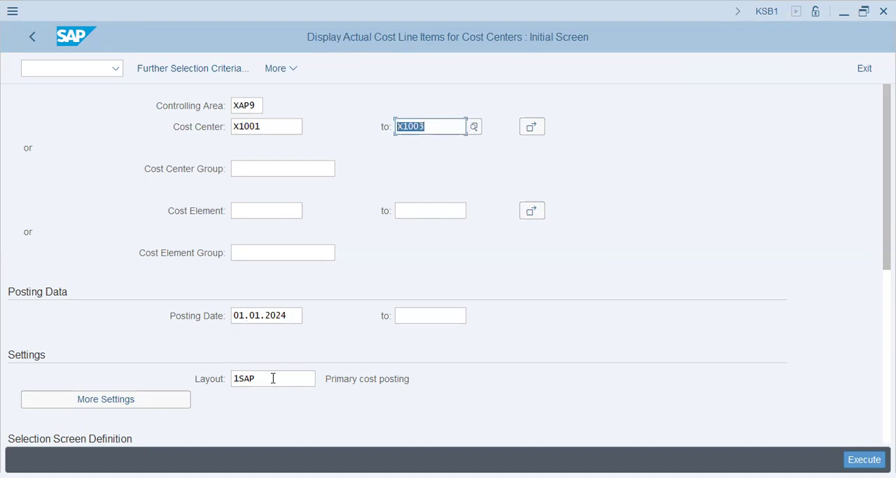
{"action": "left_click", "coordinate": [273, 377]}
{"action": "left_click", "coordinate": [863, 458]}
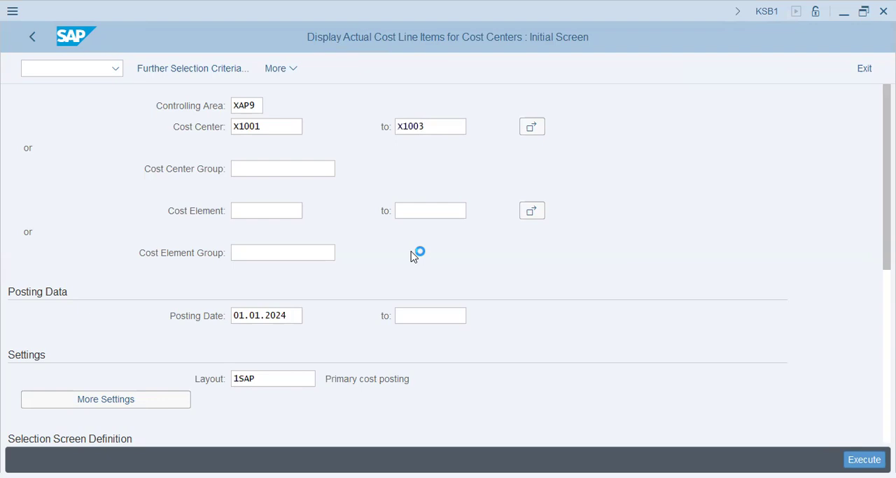
{"action": "scroll", "coordinate": [305, 353], "scroll_direction": "down", "scroll_amount": 1}
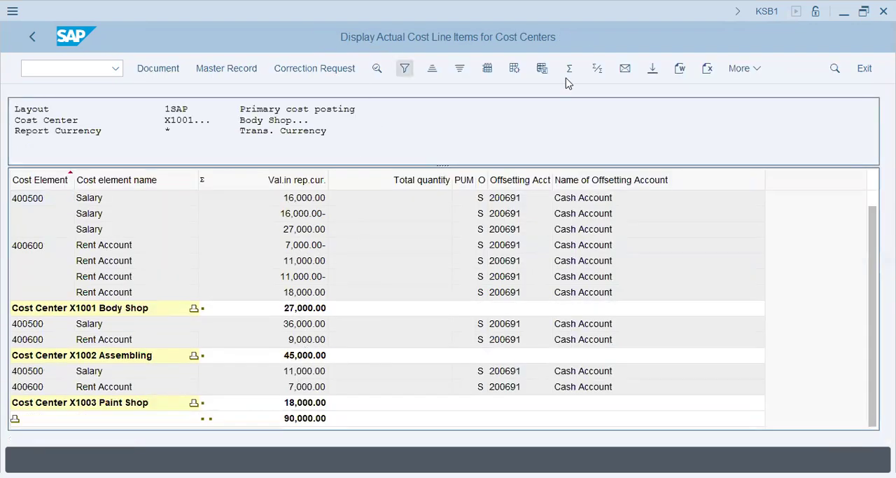
Step: Apply layout /3KAP to the line item list, review the amounts and segment column, and exit the list
{"action": "left_click", "coordinate": [515, 70]}
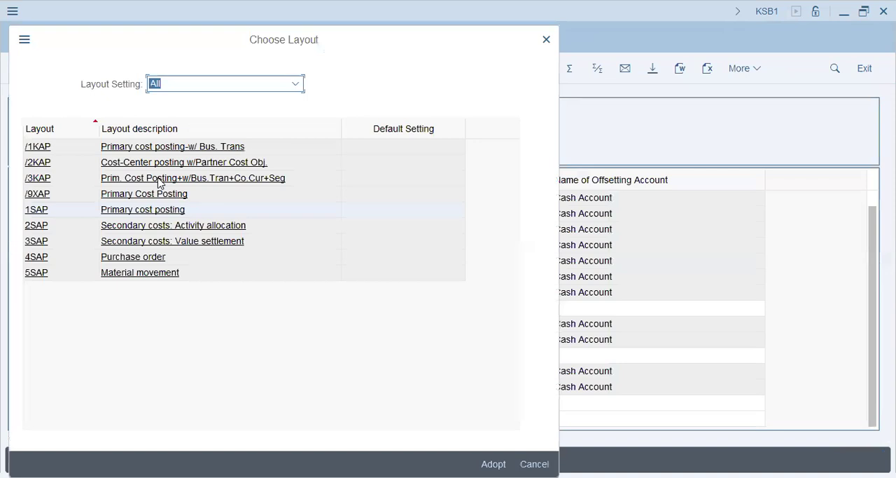
{"action": "left_click", "coordinate": [163, 177]}
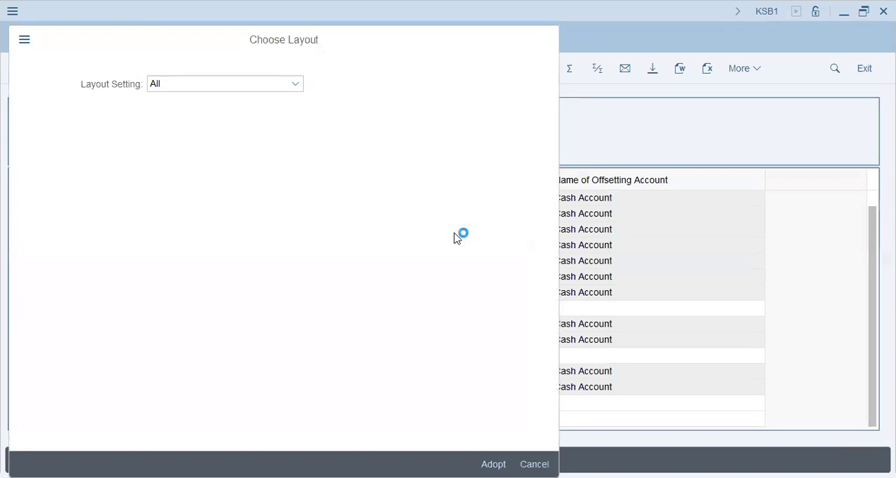
{"action": "scroll", "coordinate": [496, 334], "scroll_direction": "down", "scroll_amount": 1}
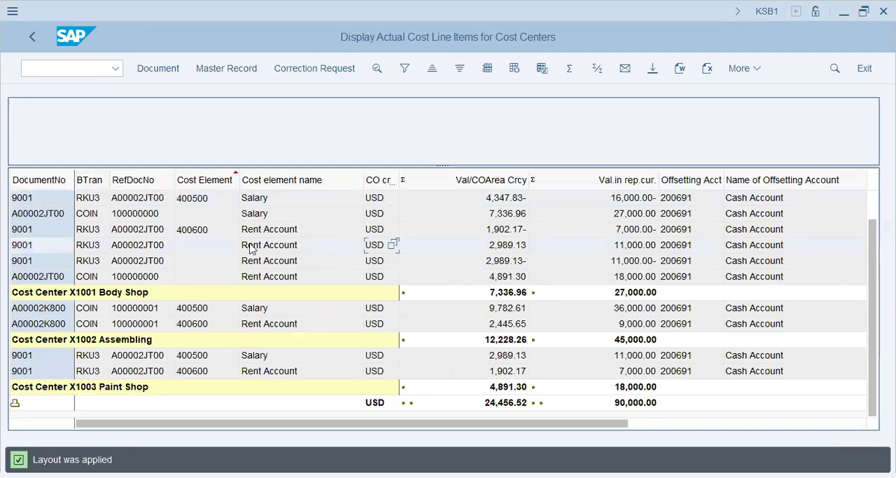
{"action": "scroll", "coordinate": [110, 276], "scroll_direction": "up", "scroll_amount": 2}
{"action": "scroll", "coordinate": [110, 276], "scroll_direction": "down", "scroll_amount": 2}
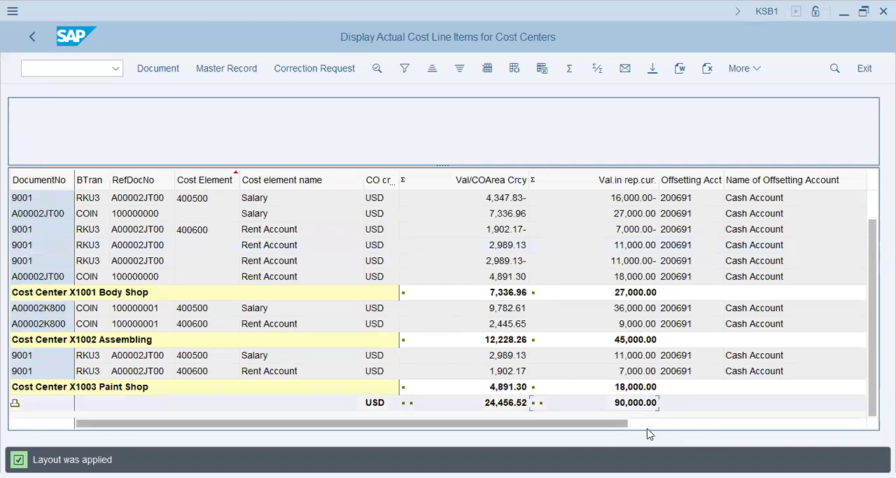
{"action": "left_click", "coordinate": [669, 423]}
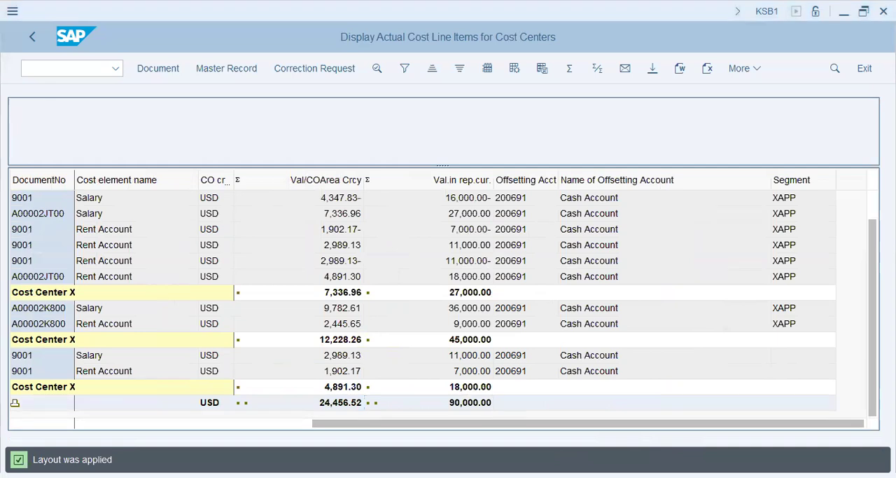
{"action": "left_click", "coordinate": [32, 38]}
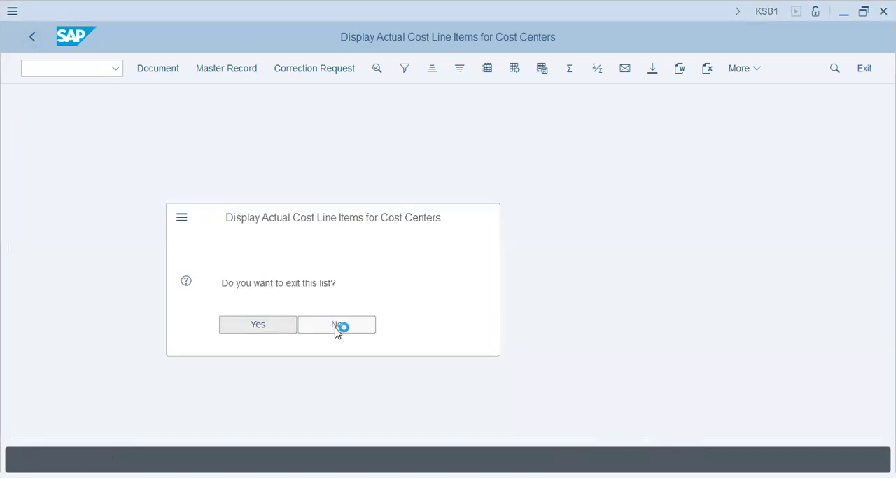
Step: Restrict the line item selection to the single cost elements 400203, 400500 and 400600
{"action": "left_click", "coordinate": [273, 165]}
{"action": "left_click", "coordinate": [266, 209]}
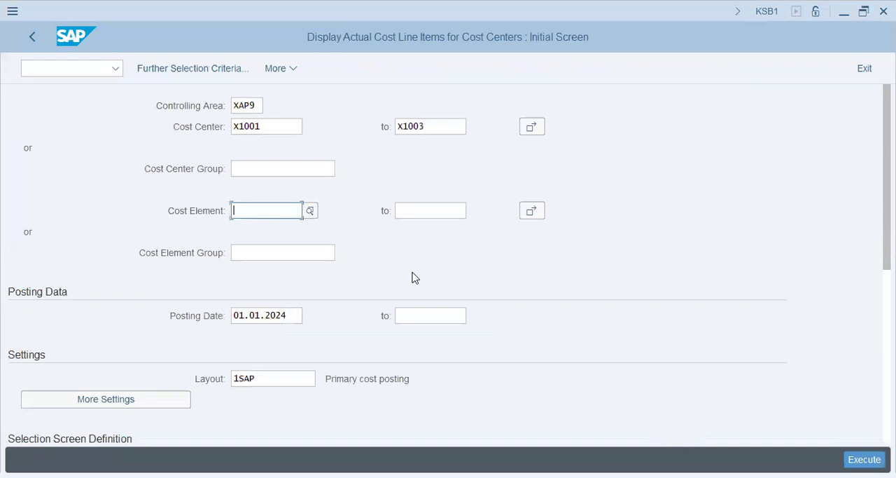
{"action": "left_click", "coordinate": [532, 212]}
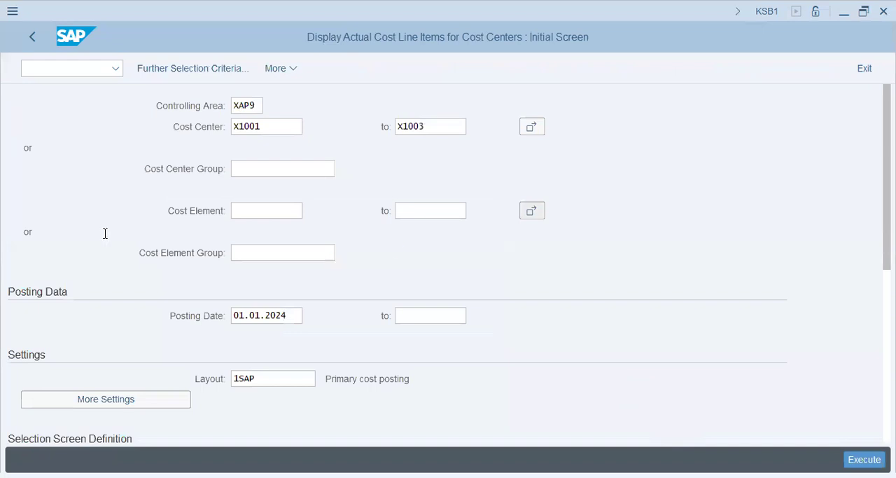
{"action": "type", "text": "40030"}
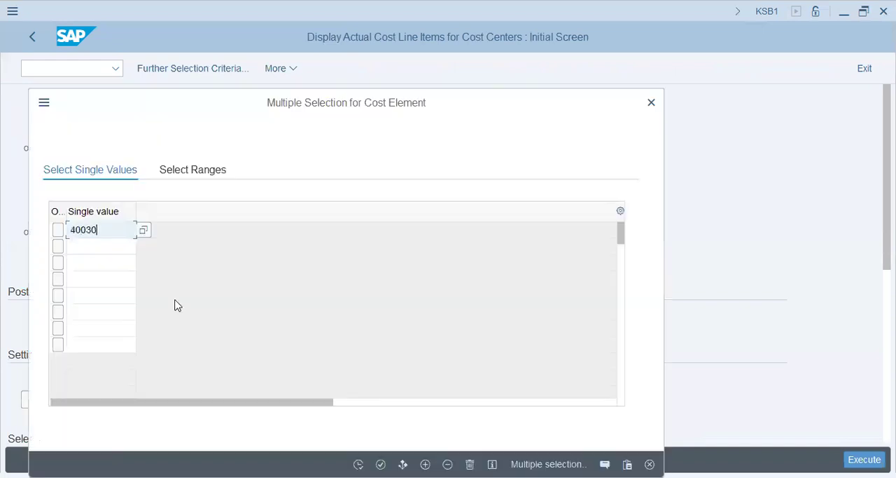
{"action": "type", "text": "3"}
{"action": "key", "text": "Return"}
{"action": "type", "text": "4005600"}
{"action": "key", "text": "BackSpace"}
{"action": "key", "text": "BackSpace"}
{"action": "key", "text": "BackSpace"}
{"action": "type", "text": "00"}
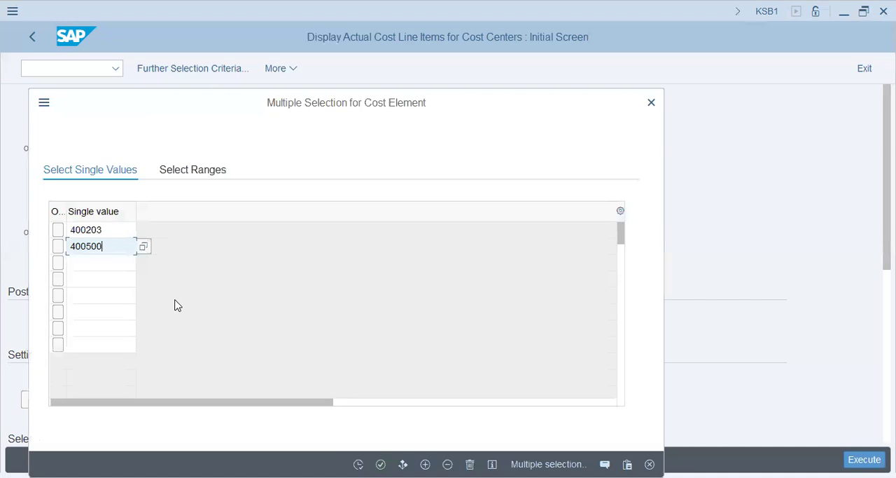
{"action": "key", "text": "Return"}
{"action": "type", "text": "400600"}
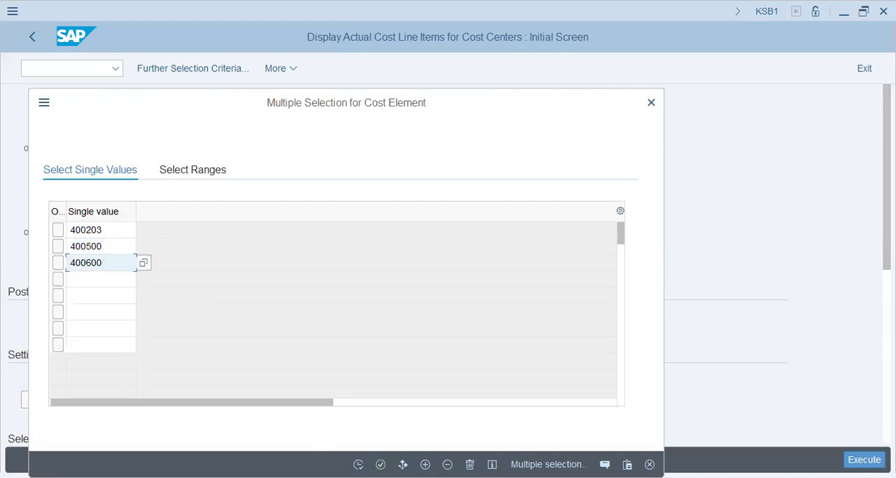
{"action": "left_click", "coordinate": [383, 457]}
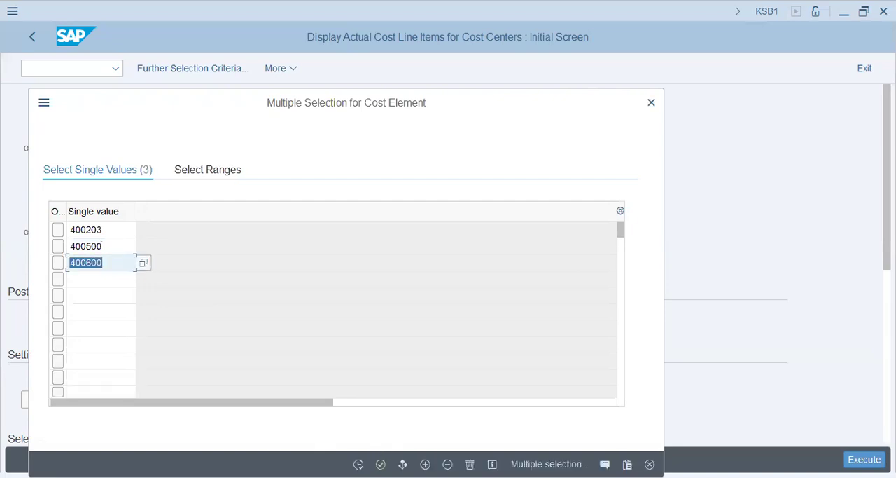
{"action": "left_click", "coordinate": [359, 463]}
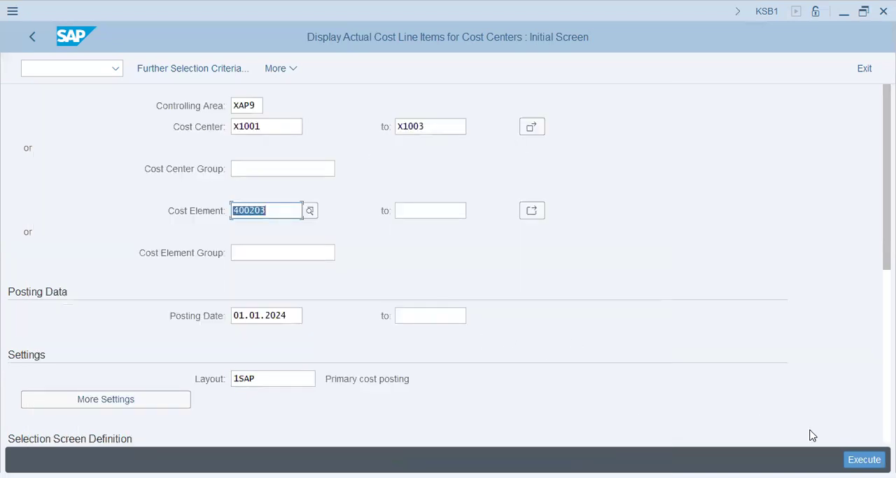
Step: Set the report layout to /3KAP, execute the report and review the line items of the receiving cost centers
{"action": "left_click", "coordinate": [298, 379]}
{"action": "left_click", "coordinate": [322, 382]}
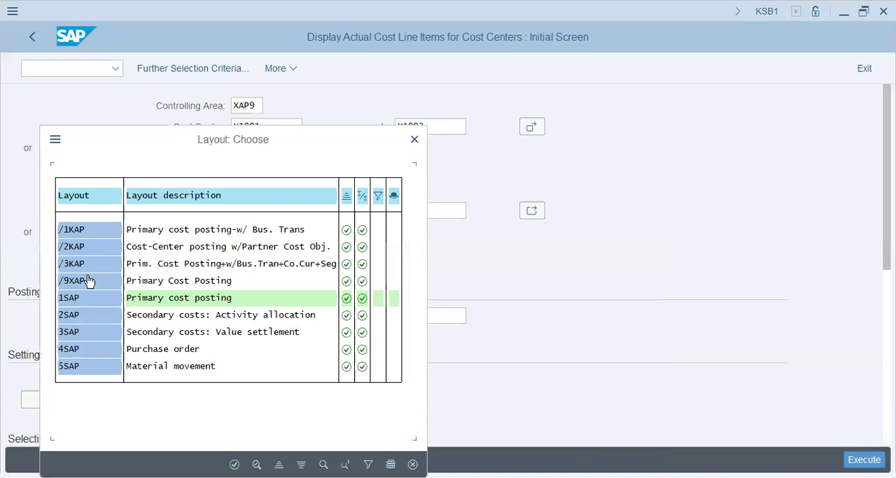
{"action": "key", "text": "Escape"}
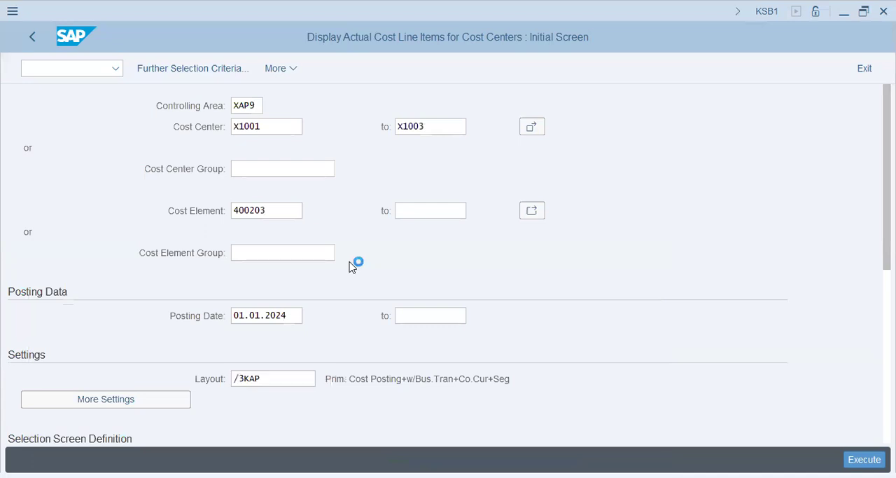
{"action": "key", "text": "F8"}
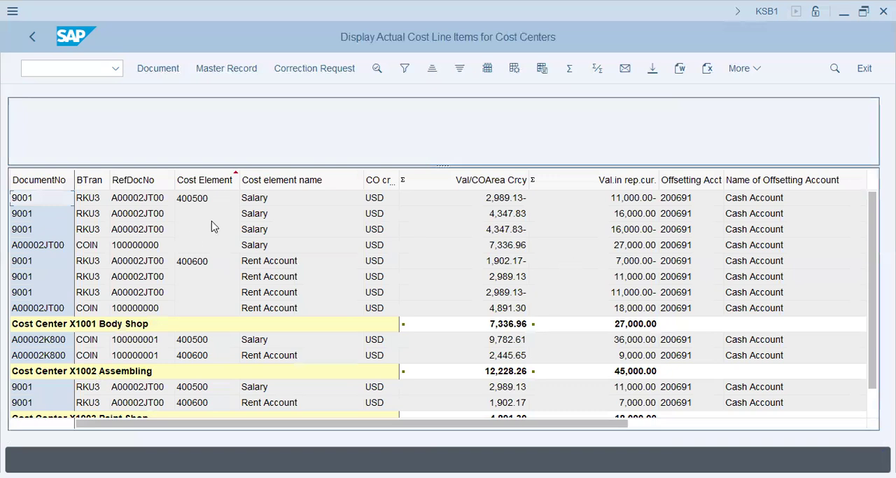
{"action": "left_click_drag", "start_coordinate": [668, 425], "coordinate": [210, 406]}
{"action": "scroll", "coordinate": [147, 310], "scroll_direction": "down", "scroll_amount": 2}
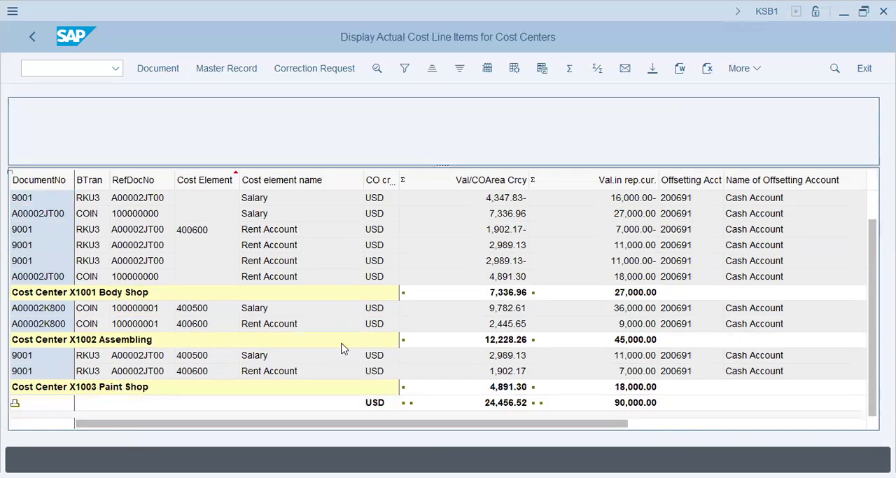
{"action": "scroll", "coordinate": [340, 346], "scroll_direction": "up", "scroll_amount": 2}
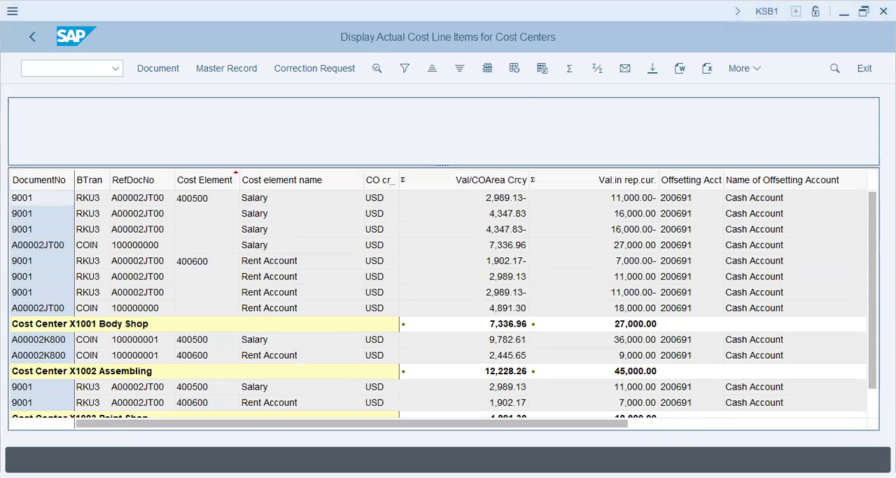
Step: Open transaction S_ALR_87013611, the actual/plan/variance report for cost centers
{"action": "left_click", "coordinate": [75, 68]}
{"action": "type", "text": "/n s_alr_"}
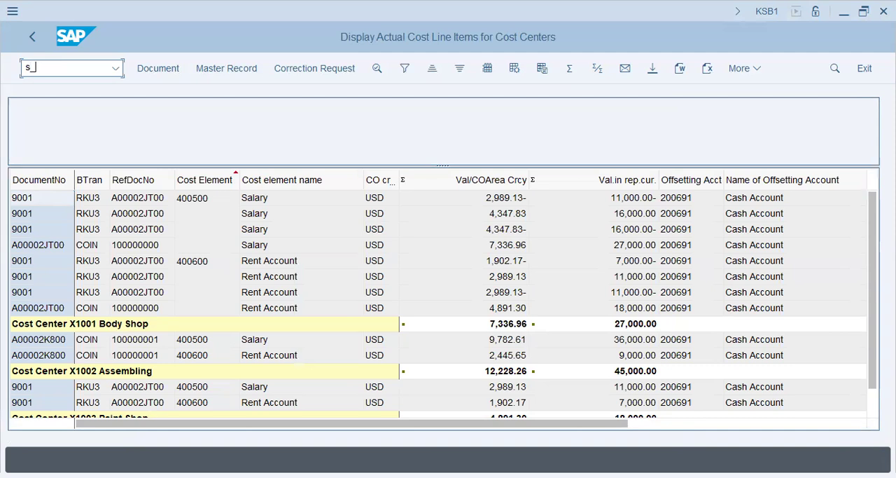
{"action": "type", "text": "alr_"}
{"action": "type", "text": "7"}
{"action": "type", "text": "01"}
{"action": "type", "text": "3611"}
{"action": "key", "text": "Return"}
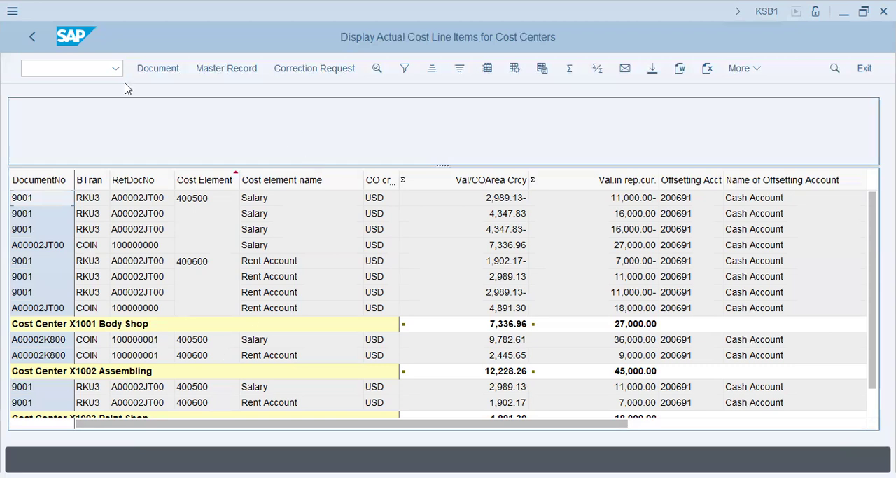
{"action": "left_click", "coordinate": [103, 69]}
{"action": "key", "text": "Down"}
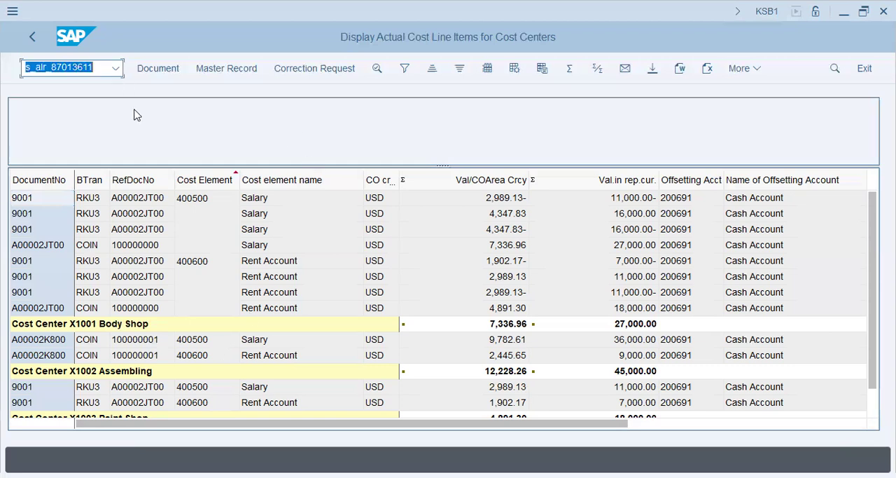
{"action": "key", "text": "Left"}
{"action": "key", "text": "Return"}
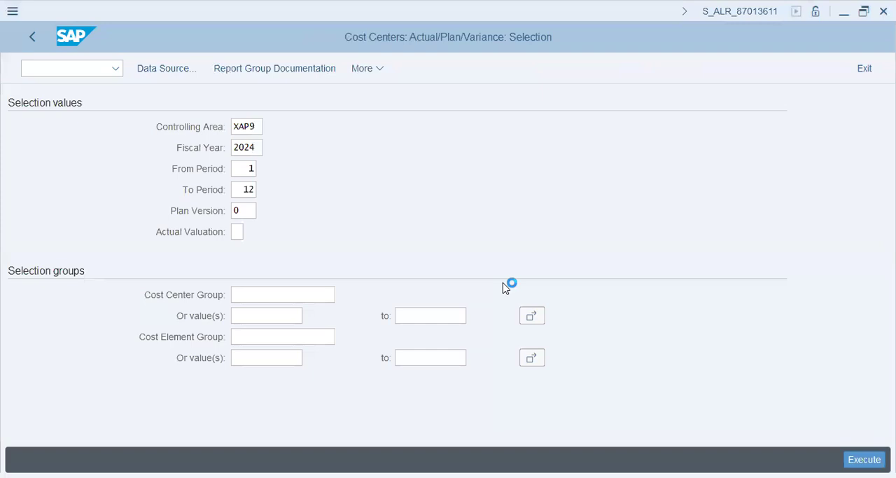
Step: Set the end period of the report selection to 1
{"action": "left_click", "coordinate": [249, 189]}
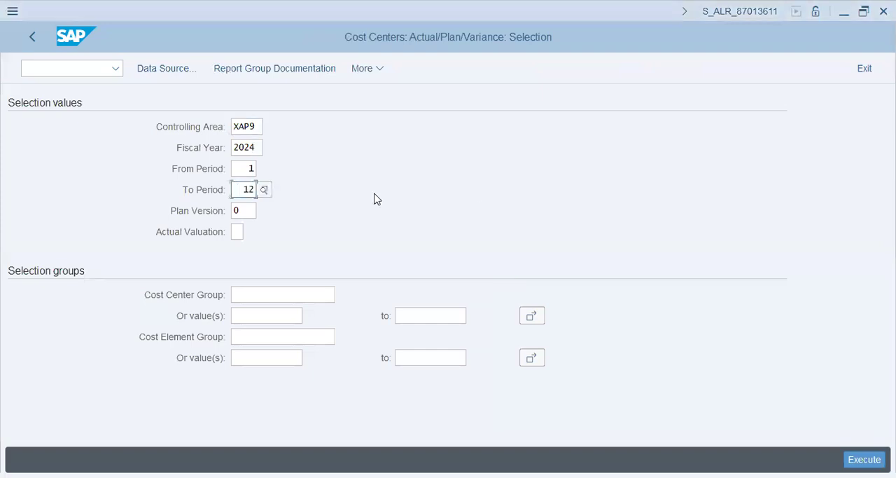
{"action": "key", "text": "ctrl+a"}
{"action": "type", "text": "1"}
{"action": "key", "text": "Tab"}
{"action": "key", "text": "Tab"}
Step: Restrict the report to cost centers X1001 through X1003 and execute it
{"action": "left_click", "coordinate": [257, 315]}
{"action": "left_click", "coordinate": [285, 299]}
{"action": "left_click", "coordinate": [273, 314]}
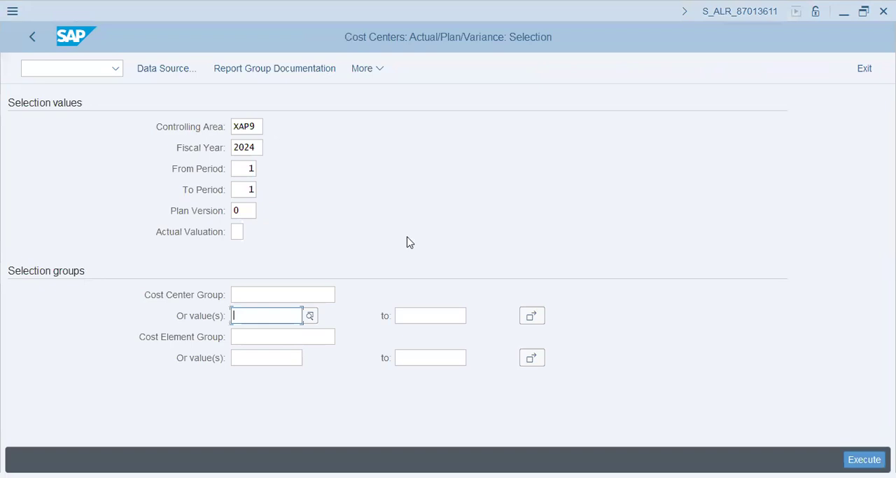
{"action": "type", "text": "x1001"}
{"action": "key", "text": "Tab"}
{"action": "type", "text": "x1003"}
{"action": "key", "text": "Tab"}
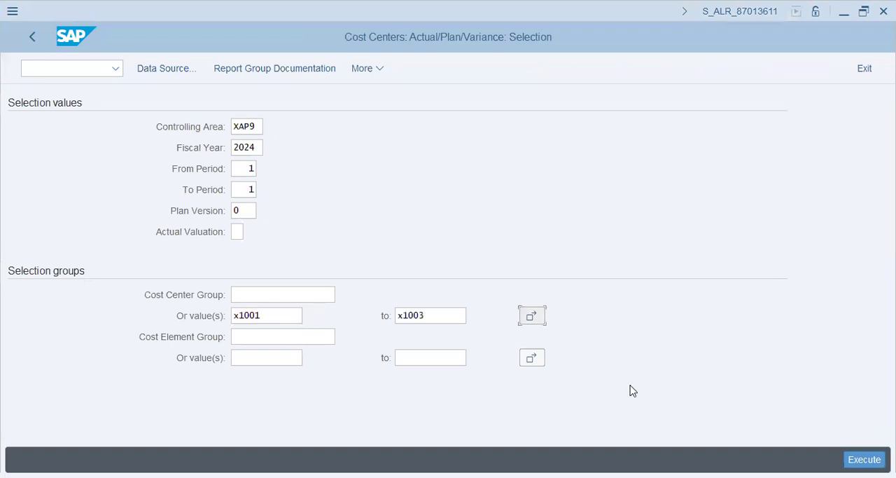
{"action": "left_click", "coordinate": [283, 361]}
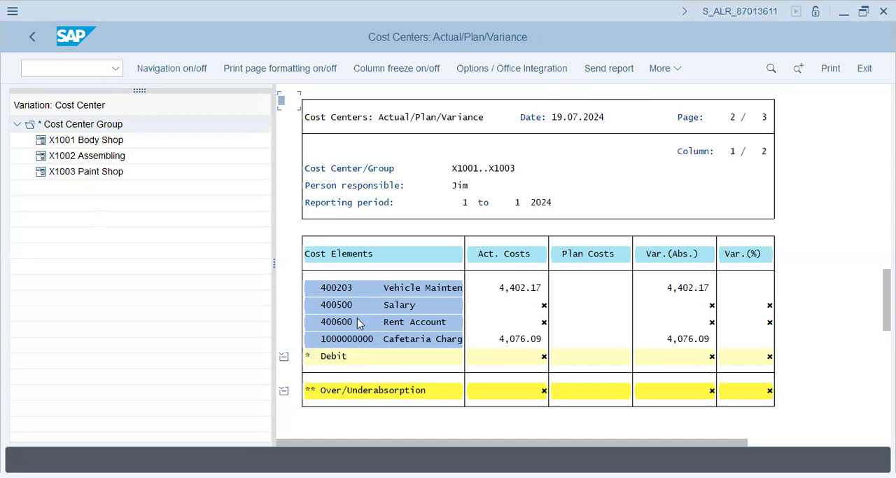
Step: Review the actual costs by cost element for Body Shop X1001, Assembling X1002 and Paint Shop X1003
{"action": "left_click", "coordinate": [348, 338]}
{"action": "left_click", "coordinate": [529, 340]}
{"action": "left_click", "coordinate": [108, 141]}
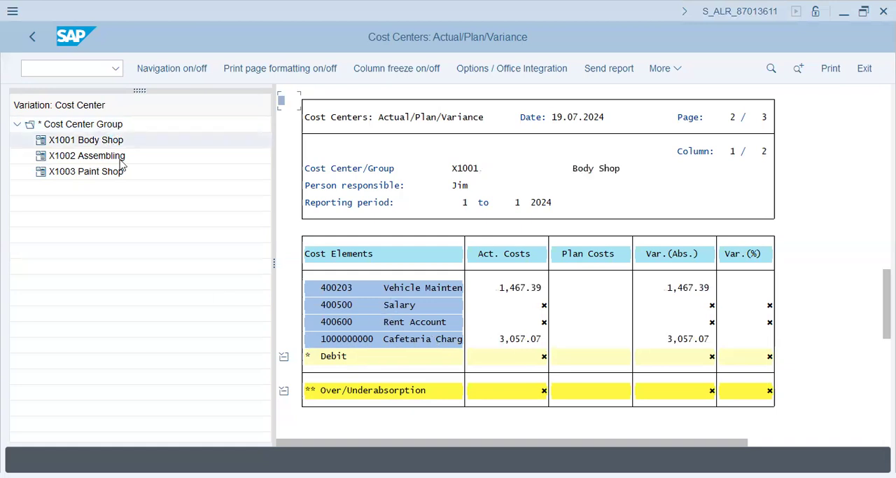
{"action": "left_click", "coordinate": [105, 142]}
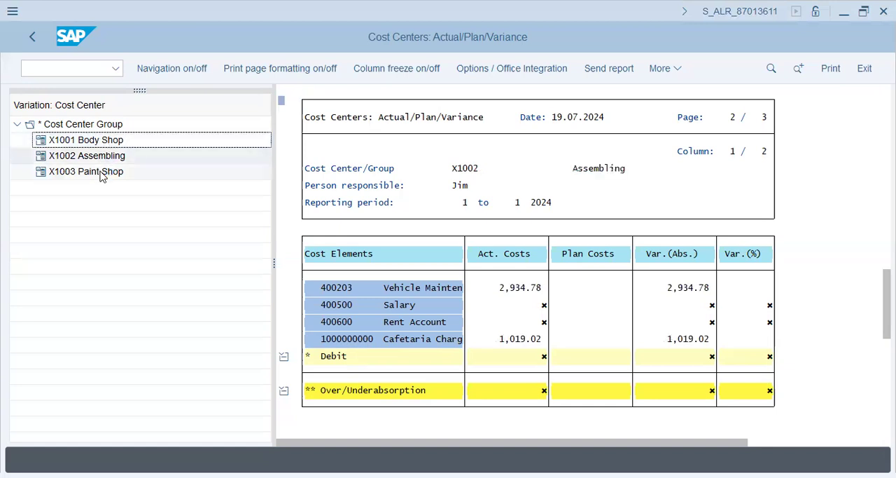
{"action": "left_click", "coordinate": [100, 173]}
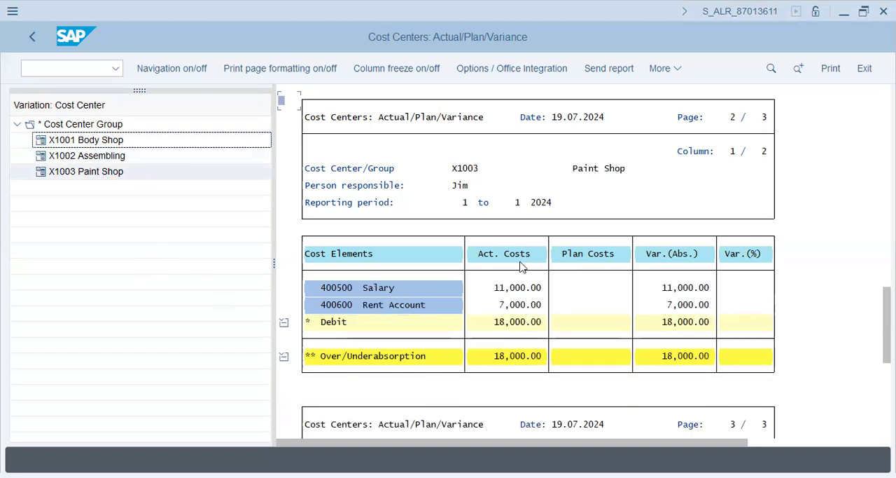
{"action": "left_click", "coordinate": [98, 140]}
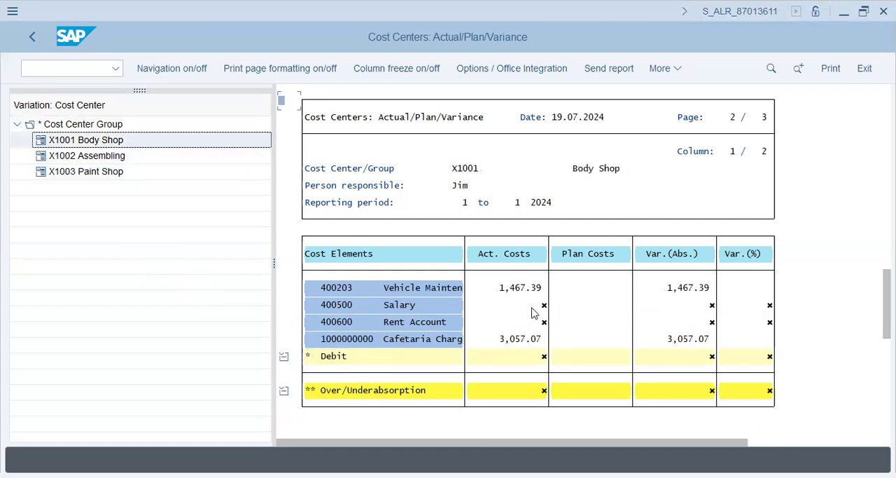
{"action": "left_click", "coordinate": [538, 309]}
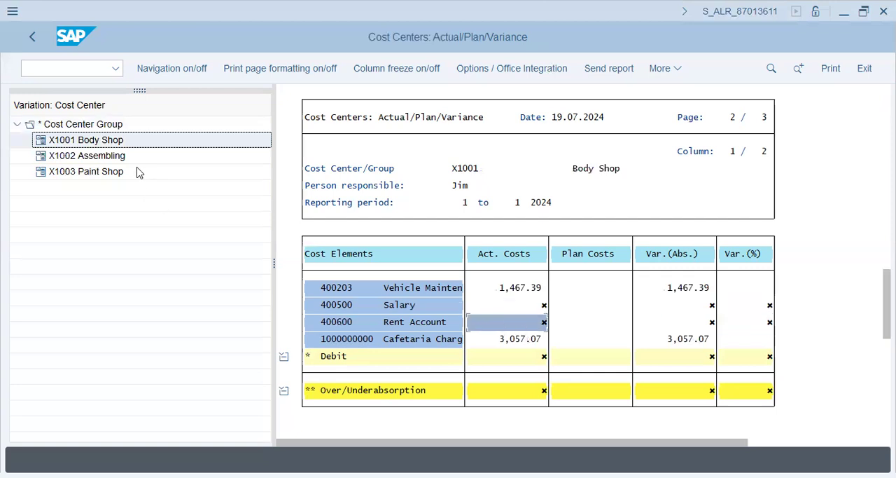
Step: Exit the report and start creating cost center X1006 in controlling area XAP9 with transaction KS01
{"action": "left_click", "coordinate": [32, 37]}
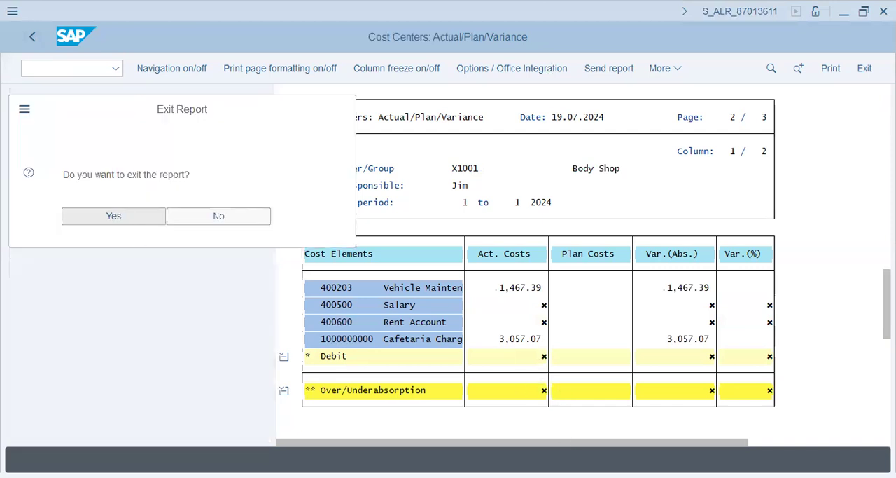
{"action": "key", "text": "Return"}
{"action": "left_click", "coordinate": [40, 63]}
{"action": "type", "text": "/n ks01"}
{"action": "key", "text": "Return"}
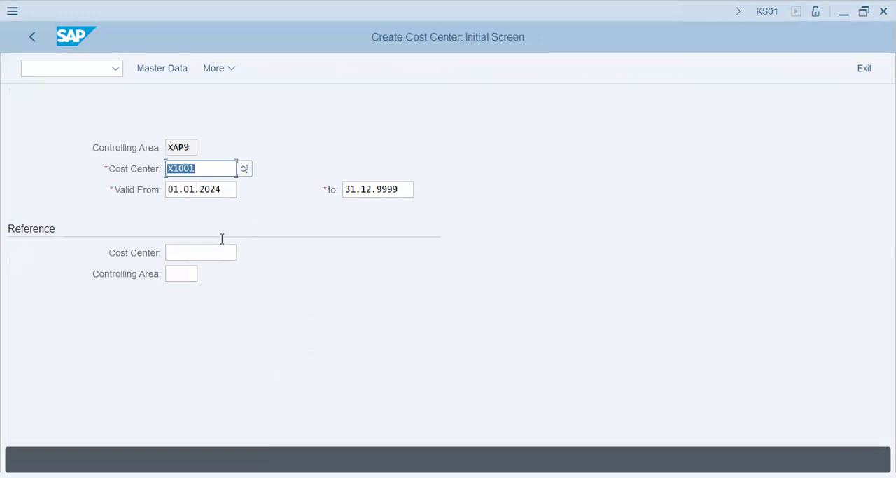
{"action": "key", "text": "Return"}
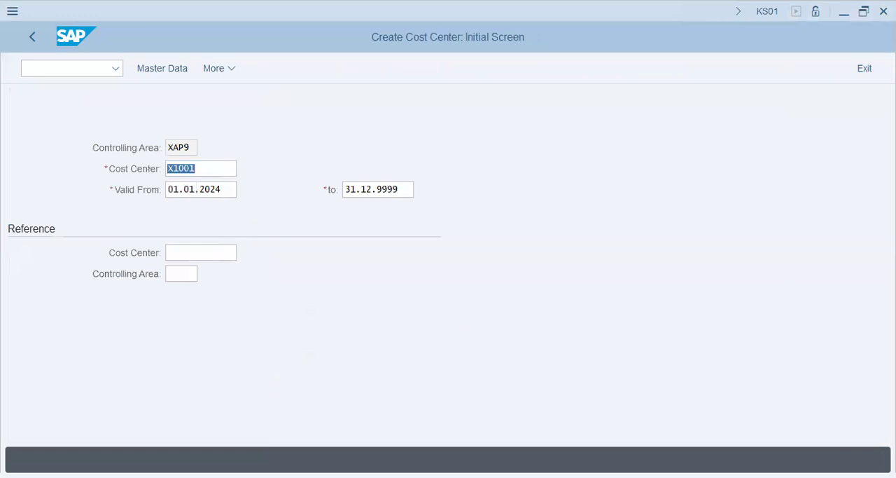
{"action": "type", "text": "x1006"}
{"action": "key", "text": "Return"}
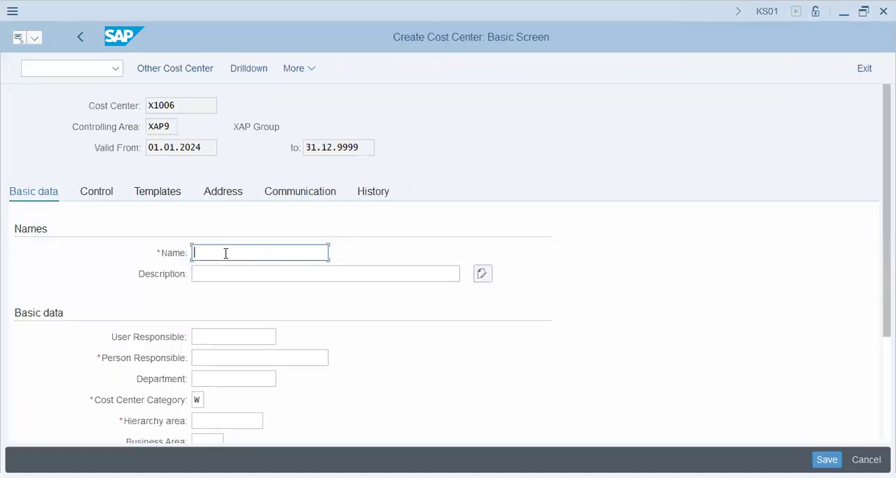
Step: Enter Cost Collector as name and description of cost center X1006 and fill in the person responsible
{"action": "type", "text": "Cost Collector"}
{"action": "key", "text": "Tab"}
{"action": "type", "text": "Cost Collector"}
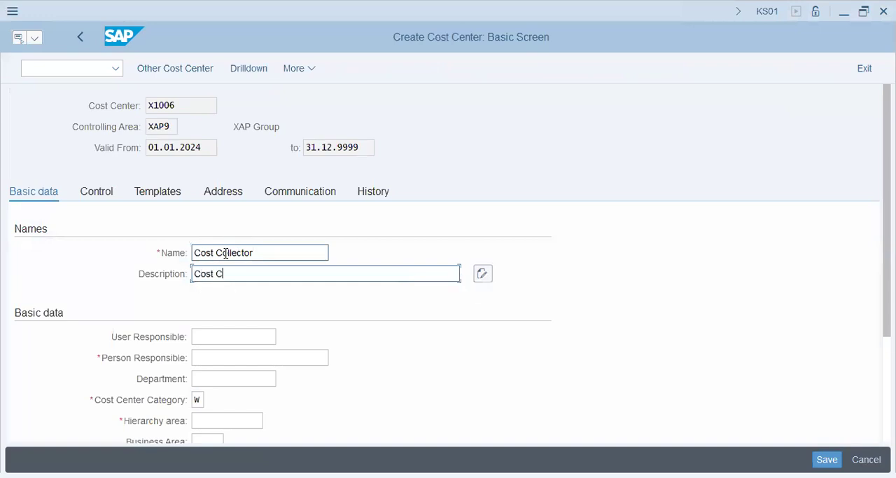
{"action": "key", "text": "Tab"}
{"action": "key", "text": "Tab"}
{"action": "type", "text": "Jim"}
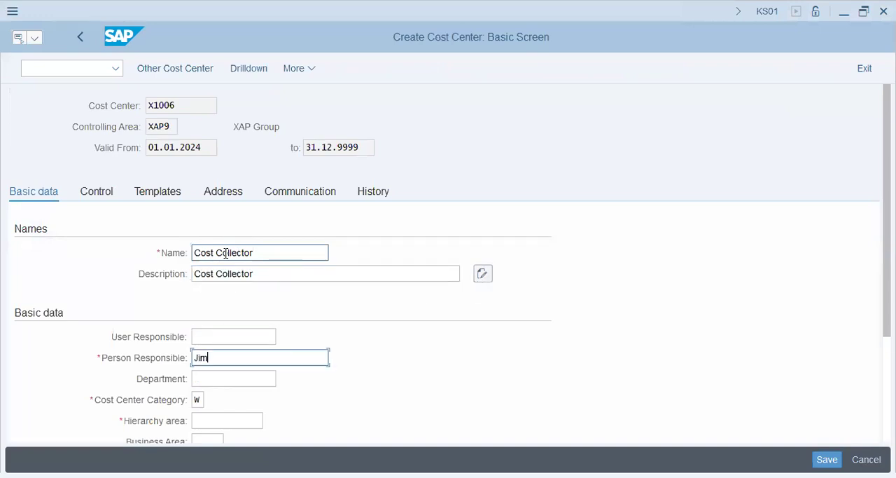
Step: Assign cost center category 9, Allocation Cost Ctr., and hierarchy area XAP9 to the new cost center
{"action": "scroll", "coordinate": [200, 356], "scroll_direction": "down", "scroll_amount": 1}
{"action": "left_click", "coordinate": [198, 360]}
{"action": "left_click", "coordinate": [482, 236]}
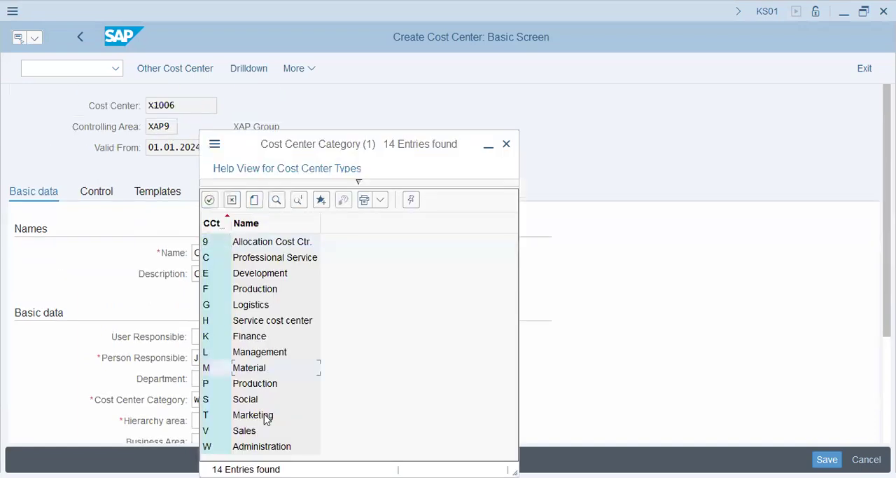
{"action": "left_click", "coordinate": [278, 241]}
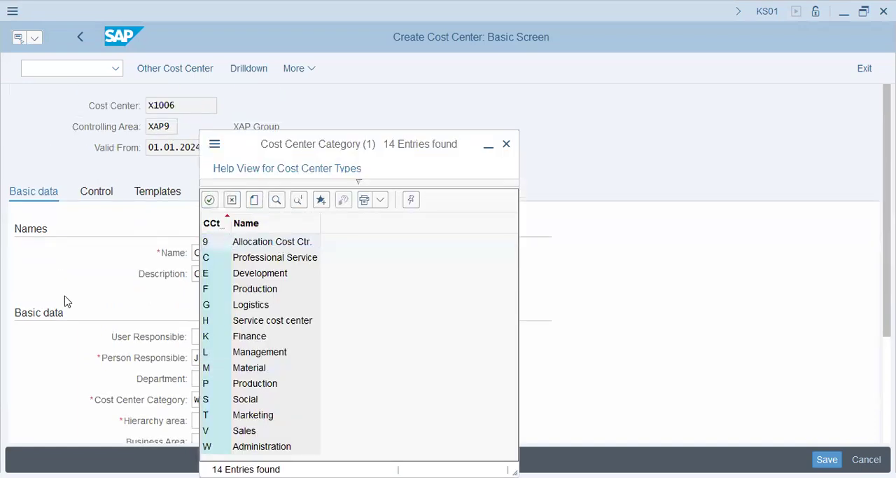
{"action": "scroll", "coordinate": [64, 301], "scroll_direction": "down", "scroll_amount": 2}
{"action": "left_click", "coordinate": [218, 277]}
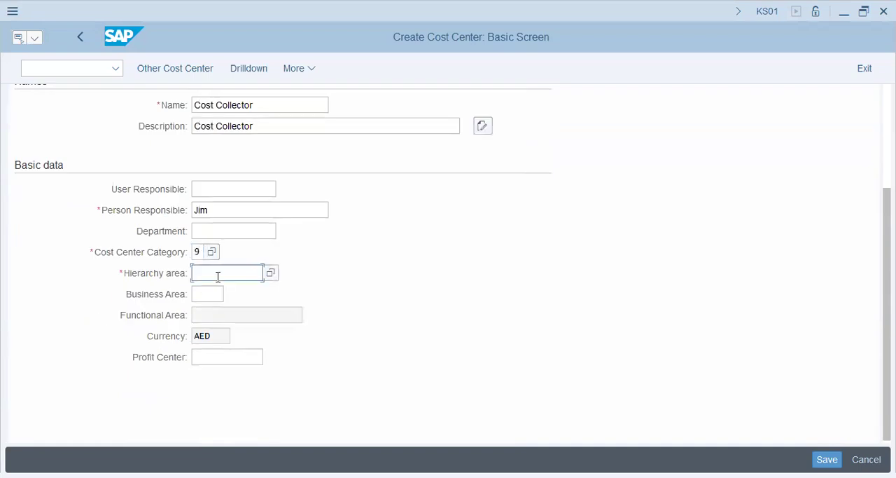
{"action": "left_click", "coordinate": [272, 275]}
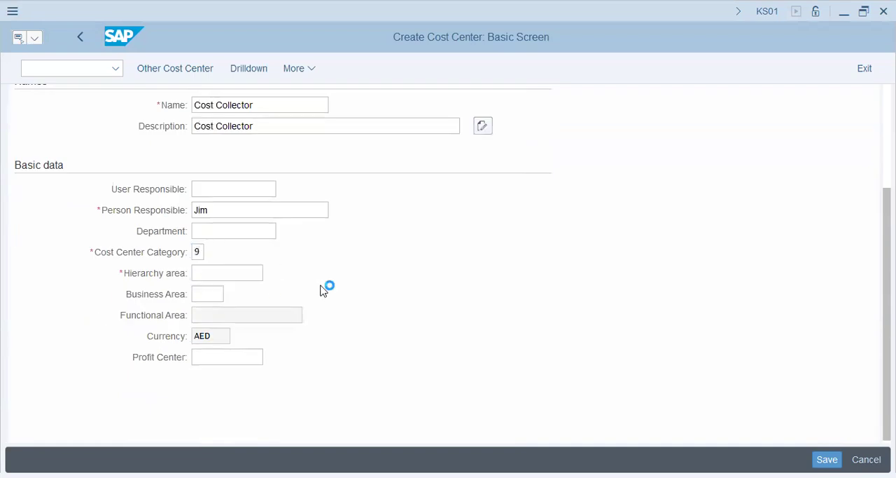
{"action": "left_click", "coordinate": [232, 273]}
{"action": "type", "text": "XAP9"}
Step: Leave the profit center empty and save cost center X1006
{"action": "left_click", "coordinate": [228, 358]}
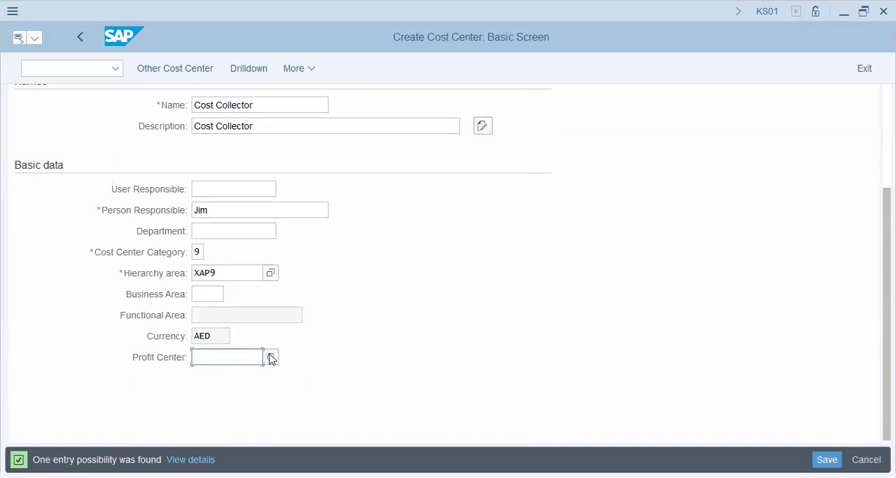
{"action": "left_click", "coordinate": [271, 358]}
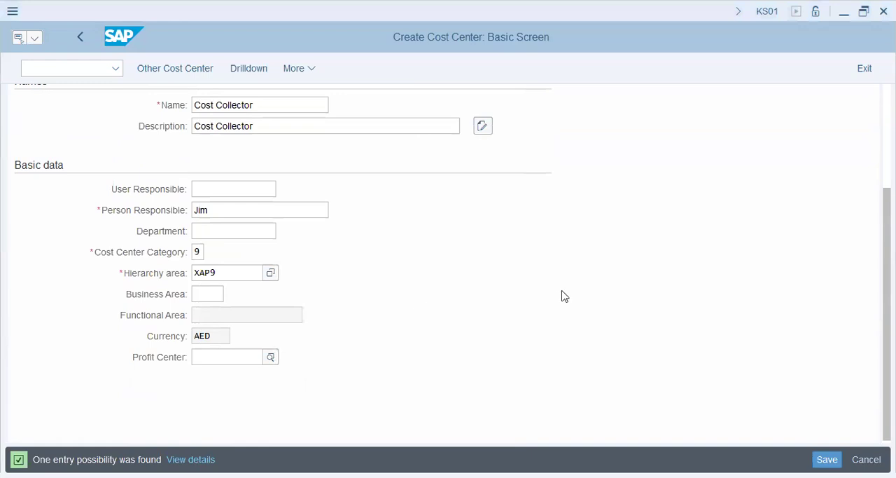
{"action": "key", "text": "ctrl+s"}
{"action": "key", "text": "ctrl+s"}
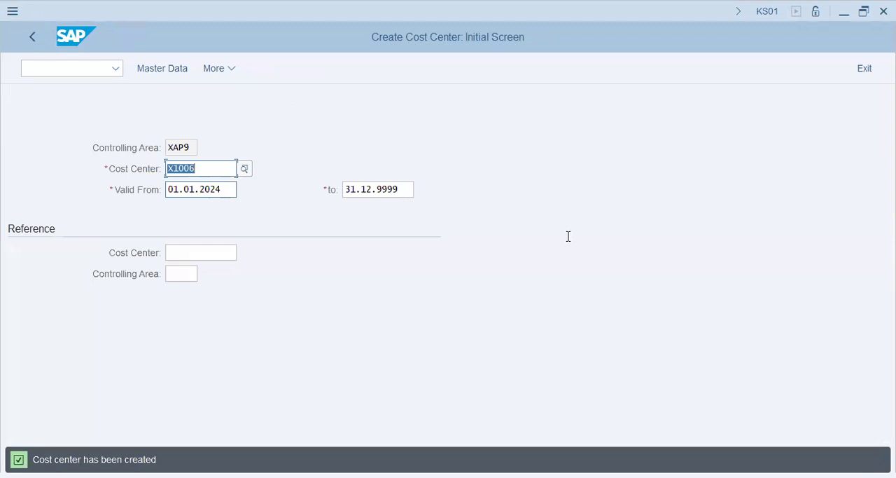
Step: Open central G/L account maintenance (FS00) and expand the Expenses [400-499] accounts of company code XAP9
{"action": "left_click", "coordinate": [106, 70]}
{"action": "type", "text": "/nks03"}
{"action": "key", "text": "Return"}
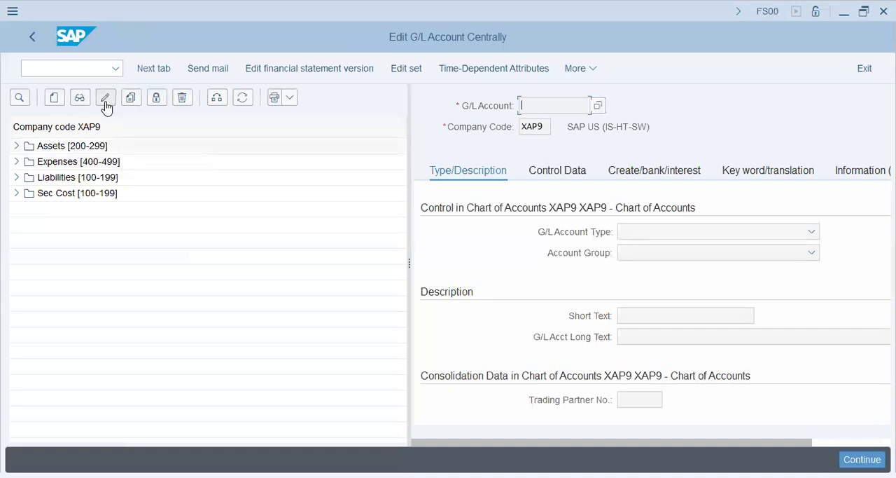
{"action": "left_click", "coordinate": [17, 161]}
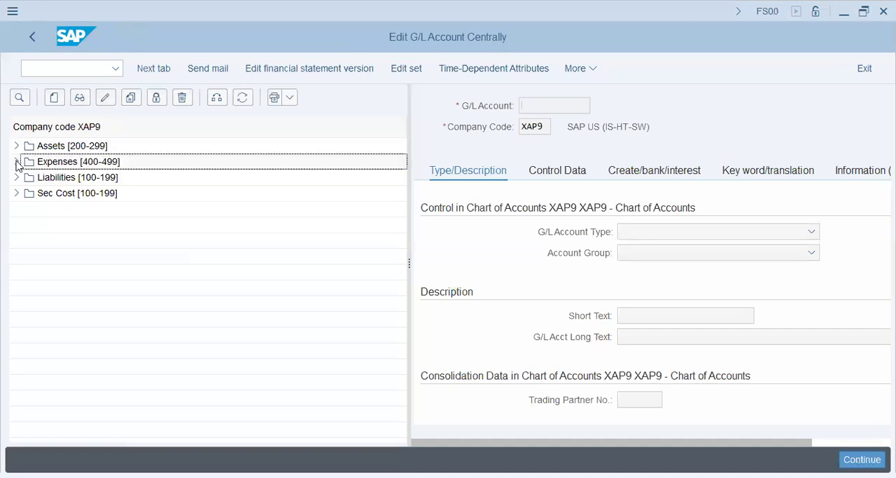
Step: Copy the Vehicle Maintenance account 400203 to new G/L account 400392 in company code XAP9
{"action": "left_click", "coordinate": [112, 179]}
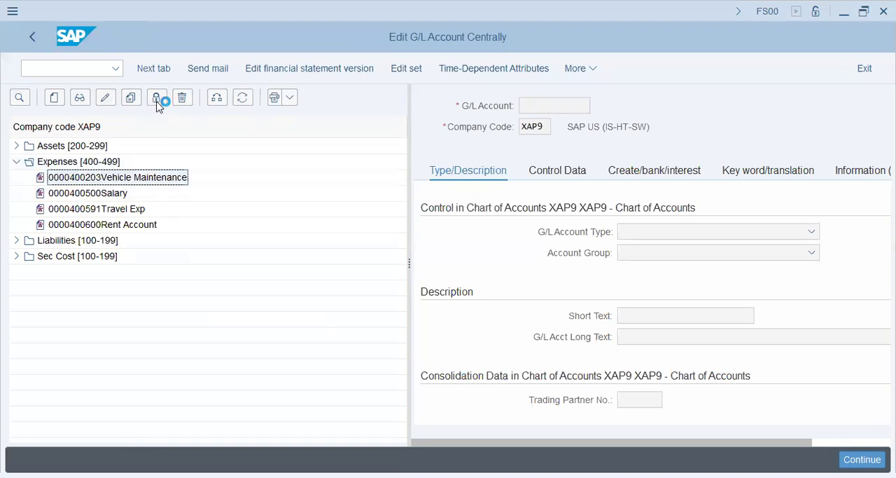
{"action": "left_click", "coordinate": [131, 100]}
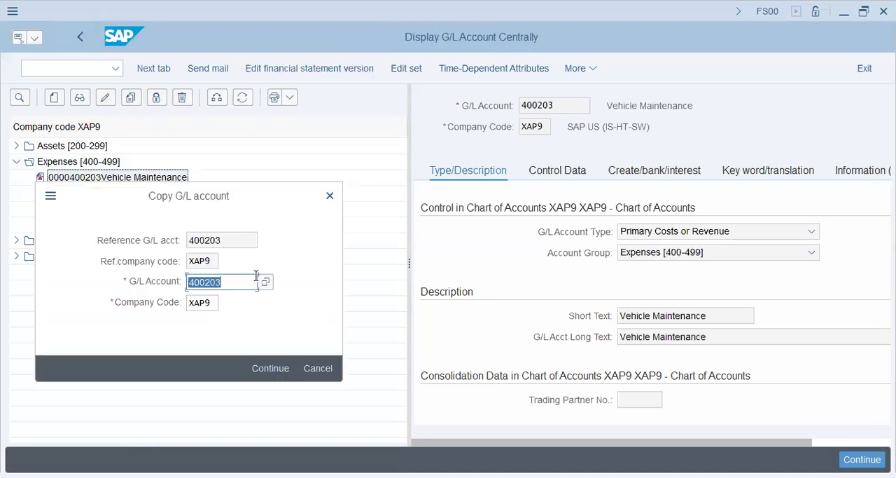
{"action": "type", "text": "400392"}
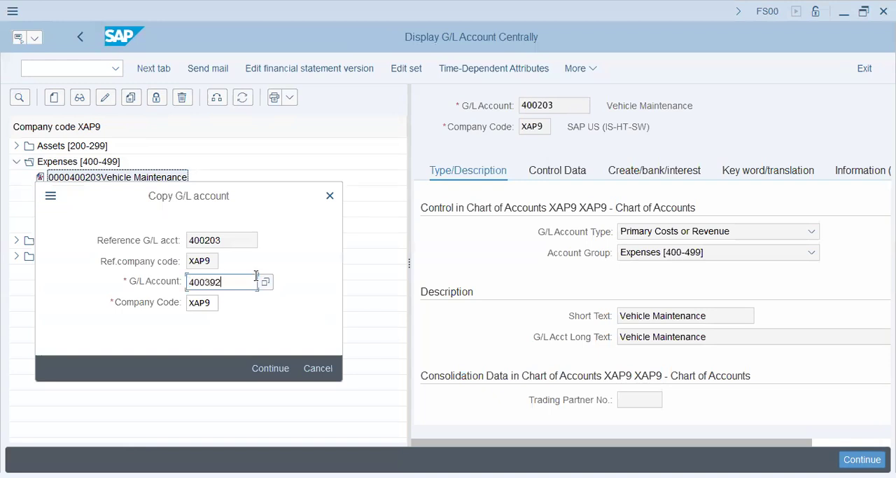
{"action": "key", "text": "Tab"}
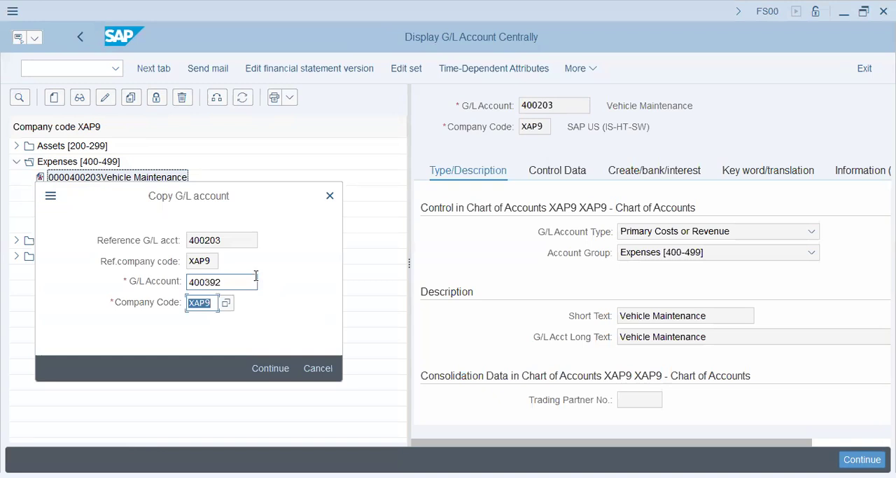
{"action": "left_click", "coordinate": [274, 368]}
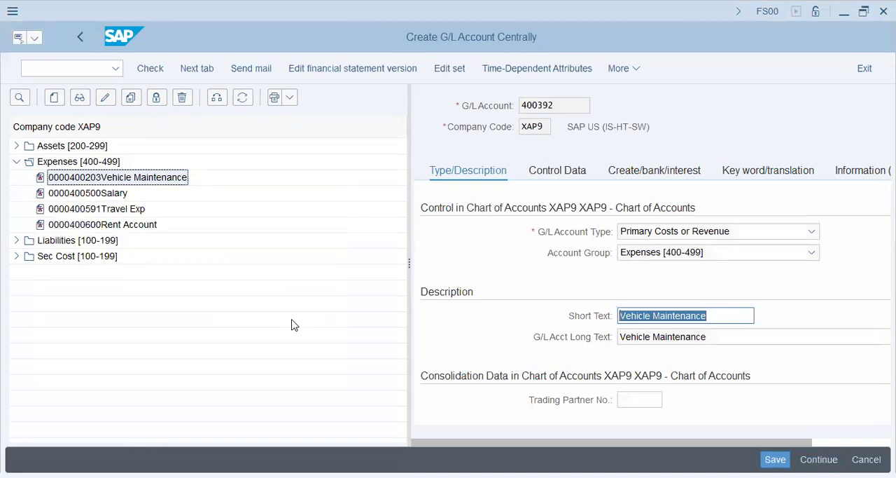
Step: Set both the short text and long text of G/L account 400392 to Electricity Charges and save the account
{"action": "type", "text": "Electr"}
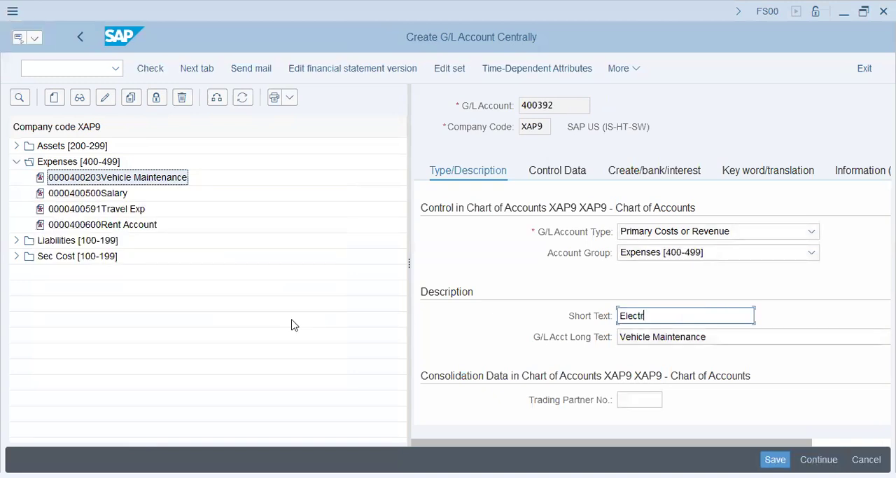
{"action": "type", "text": "icity Charges"}
{"action": "key", "text": "Tab"}
{"action": "type", "text": "Elec"}
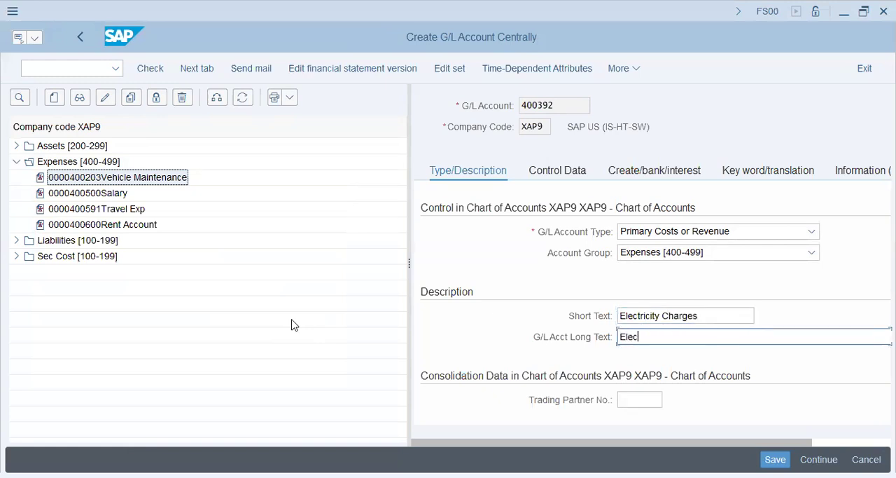
{"action": "type", "text": "tricity Charges"}
{"action": "key", "text": "Return"}
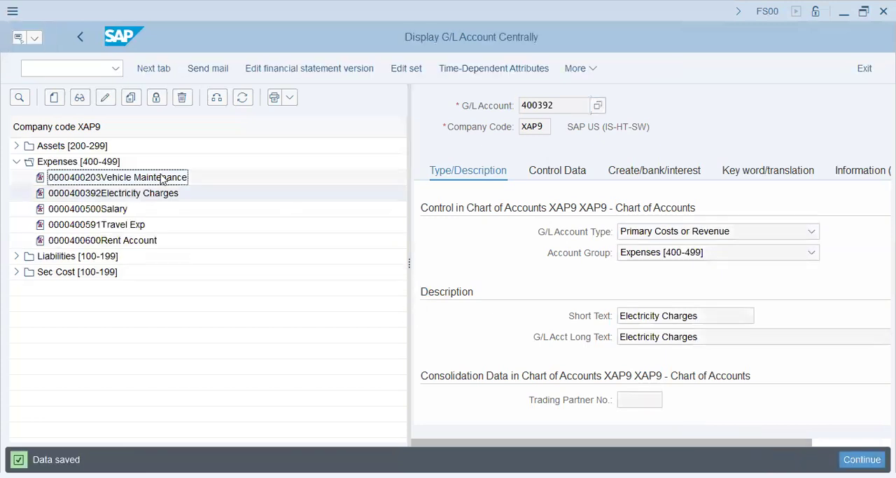
Step: Open CO document number range maintenance (KANK) and display the groups of controlling area XAP9 for changing
{"action": "left_click", "coordinate": [45, 70]}
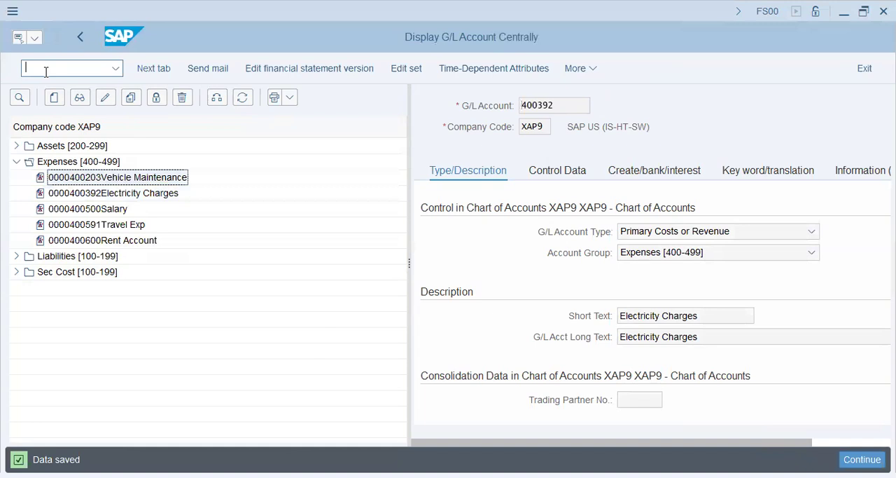
{"action": "type", "text": "/n kank"}
{"action": "key", "text": "Return"}
{"action": "left_click", "coordinate": [160, 146]}
{"action": "left_click", "coordinate": [350, 169]}
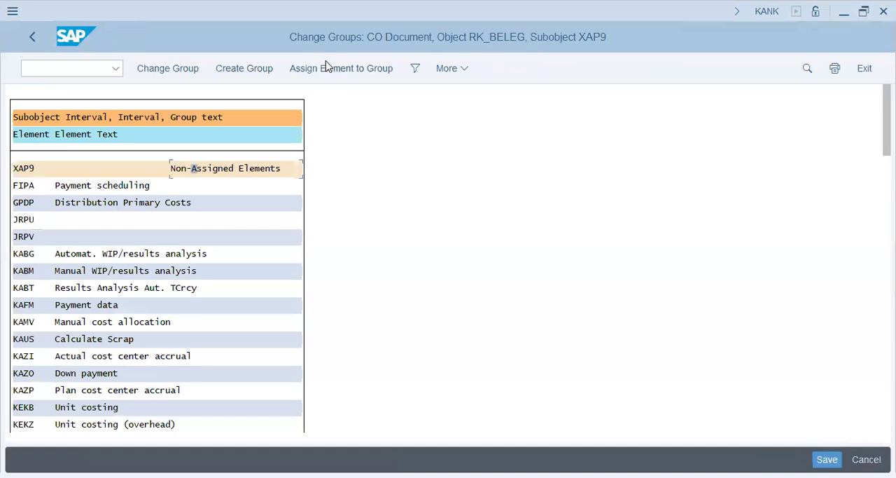
Step: Find element RKIB among the non-assigned elements, assign it to the XAP9 - 09 COIN Group, and save the changes
{"action": "key", "text": "ctrl+s"}
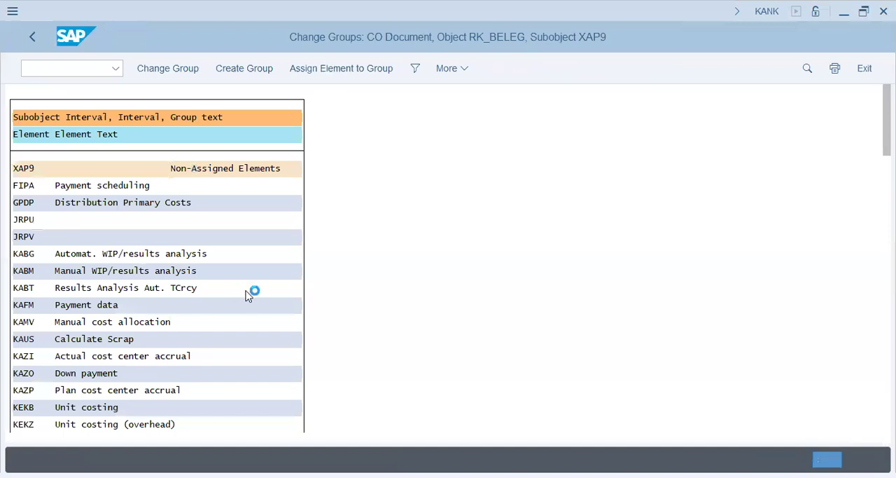
{"action": "key", "text": "ctrl+f"}
{"action": "type", "text": "rkib"}
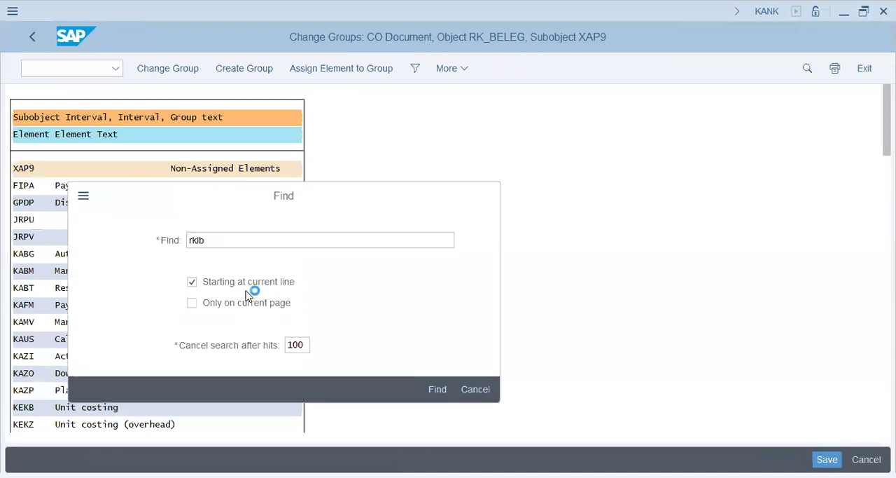
{"action": "double_click", "coordinate": [251, 97]}
{"action": "left_click", "coordinate": [315, 70]}
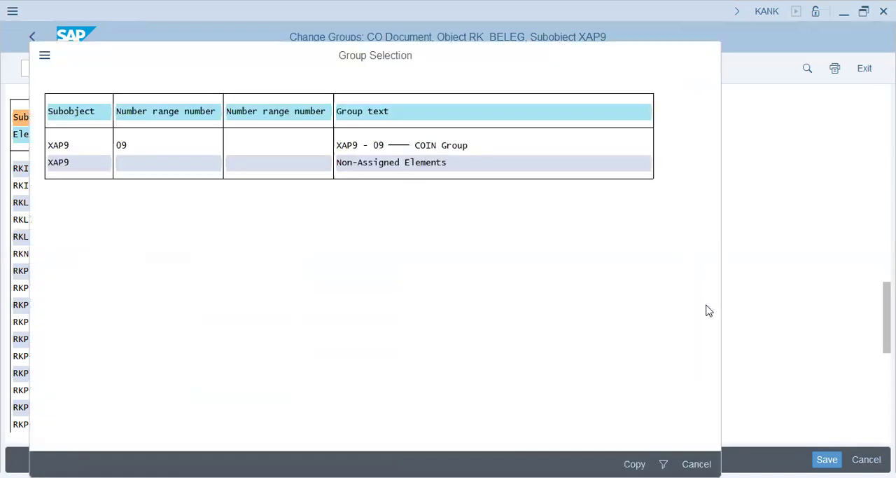
{"action": "key", "text": "ctrl+s"}
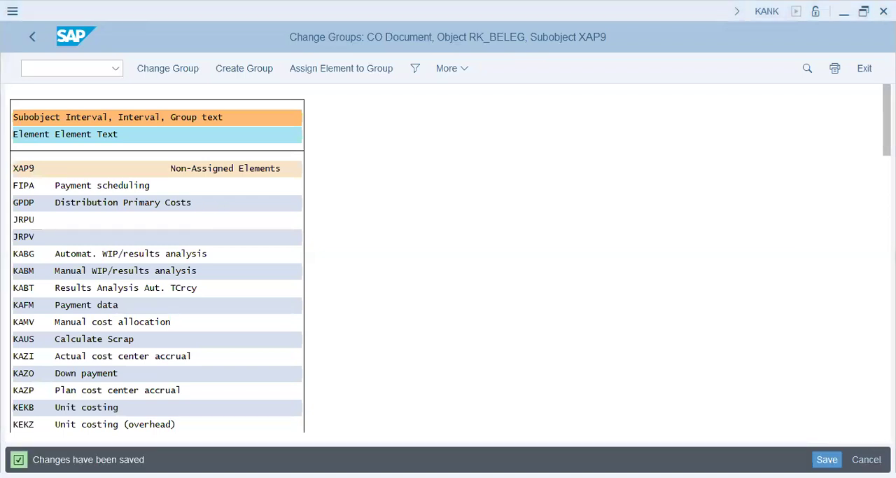
Step: Open statistical key figure creation (KK01) and enter EU as the new key figure in controlling area XAP9
{"action": "key", "text": "ctrl+slash"}
{"action": "type", "text": "/nKK01"}
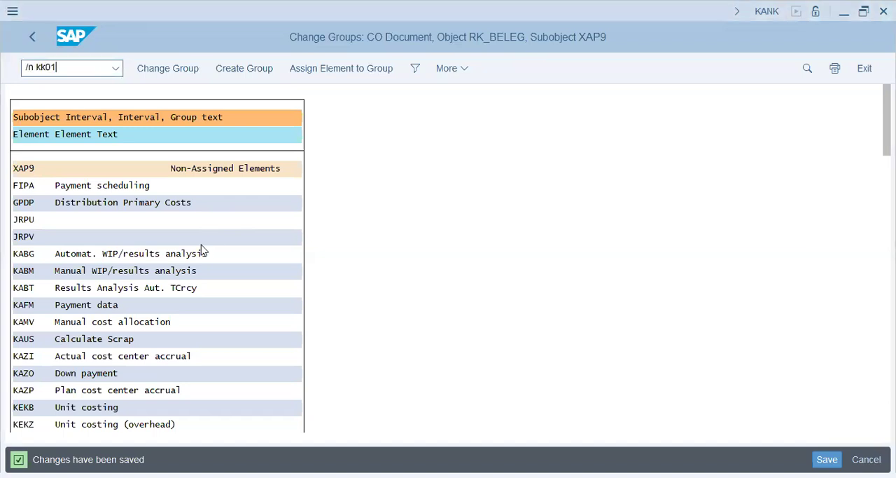
{"action": "key", "text": "Return"}
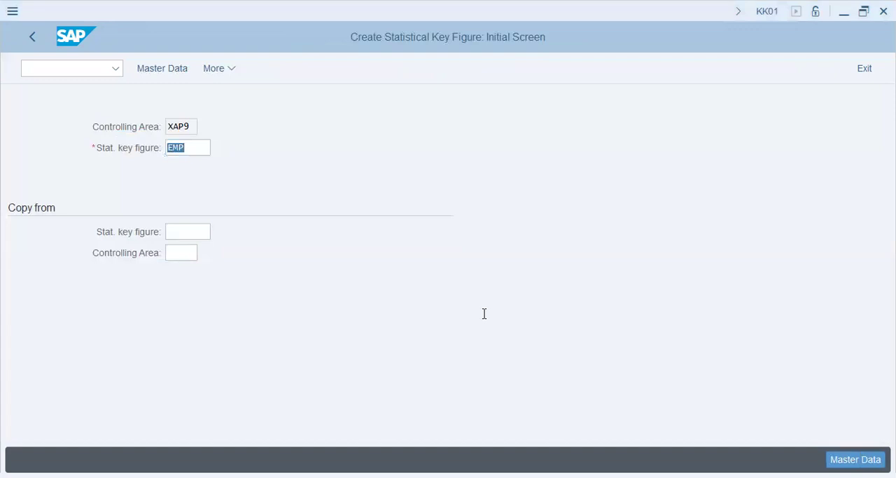
{"action": "type", "text": "eu"}
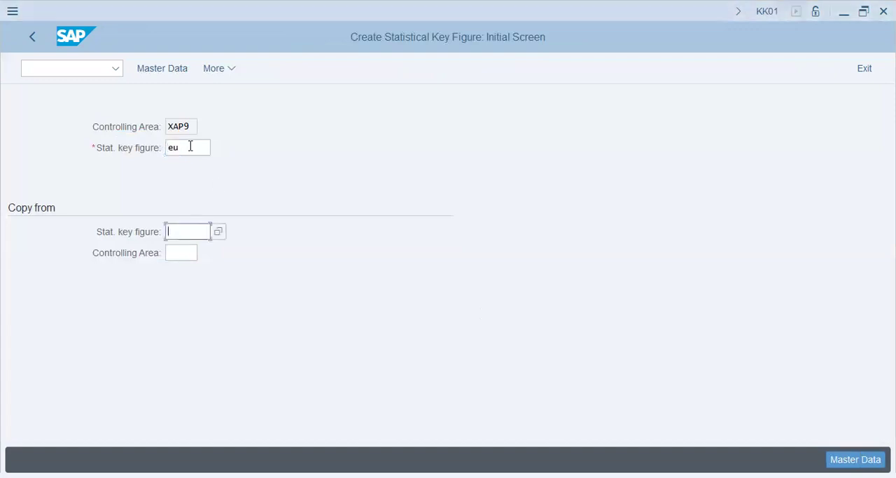
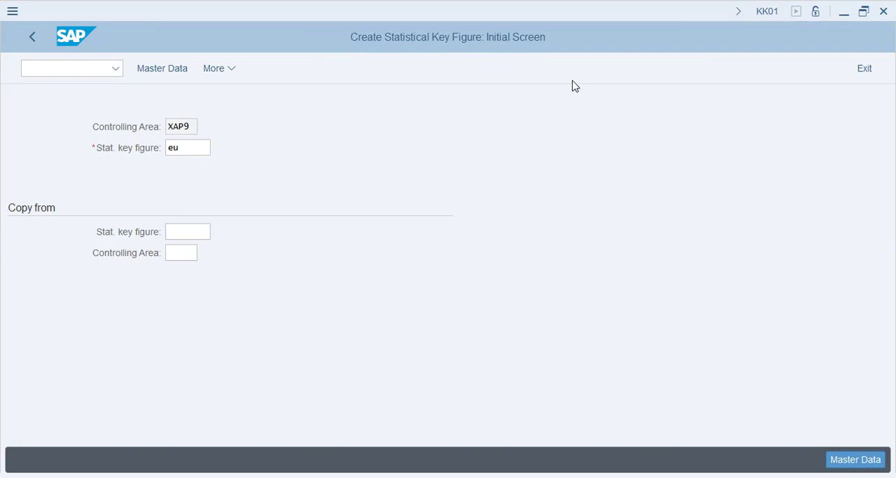
Step: Open CO document number range maintenance (KANK) and examine the number range interval and its status for controlling area XAP9
{"action": "left_click", "coordinate": [191, 150]}
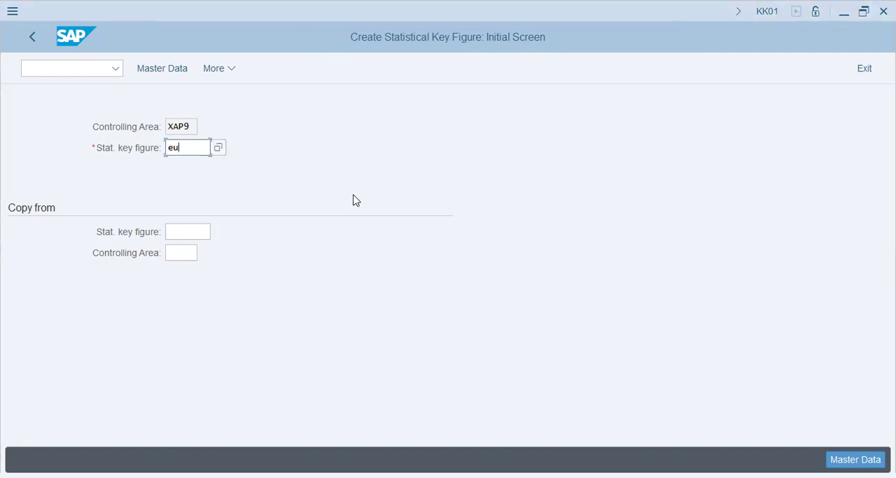
{"action": "left_click", "coordinate": [74, 67]}
{"action": "type", "text": "/n"}
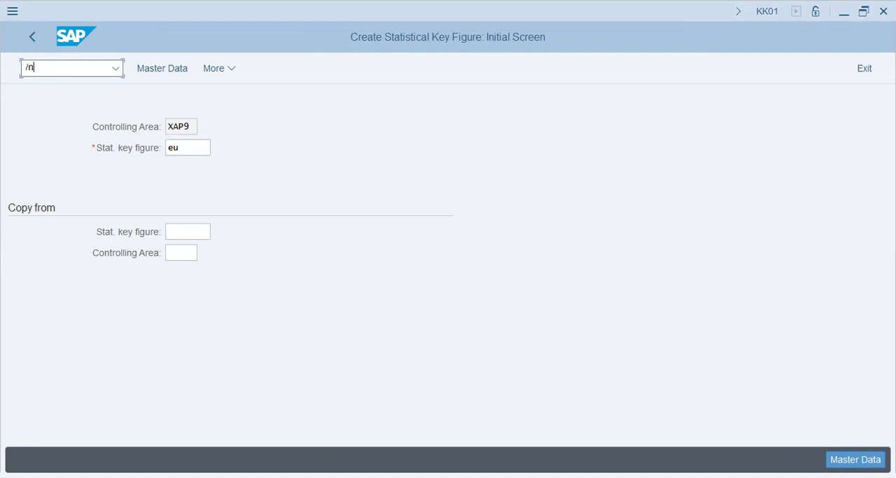
{"action": "type", "text": "kank"}
{"action": "key", "text": "Return"}
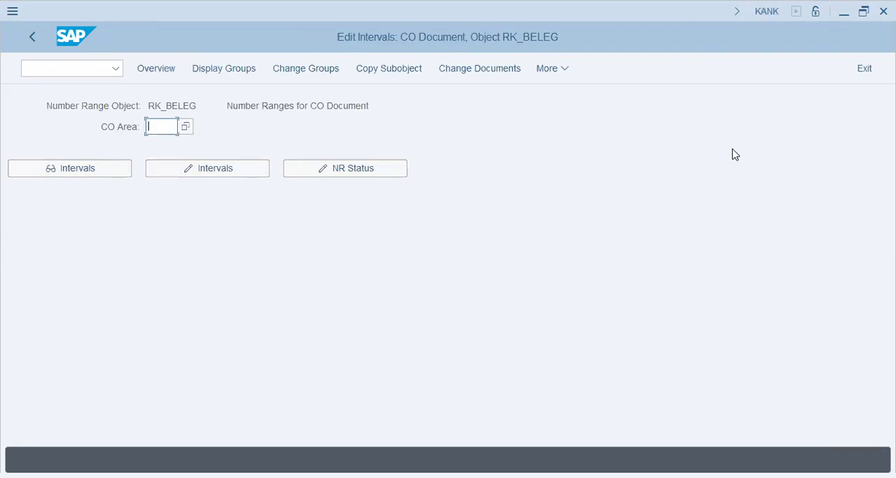
{"action": "type", "text": "xap9"}
{"action": "left_click", "coordinate": [213, 171]}
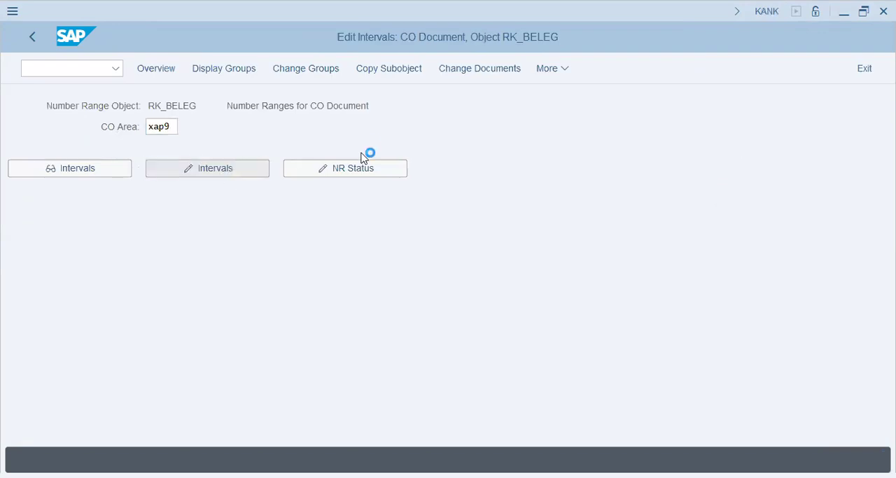
{"action": "left_click", "coordinate": [129, 126]}
{"action": "left_click_drag", "start_coordinate": [129, 127], "coordinate": [3, 109]}
{"action": "left_click_drag", "start_coordinate": [265, 126], "coordinate": [3, 136]}
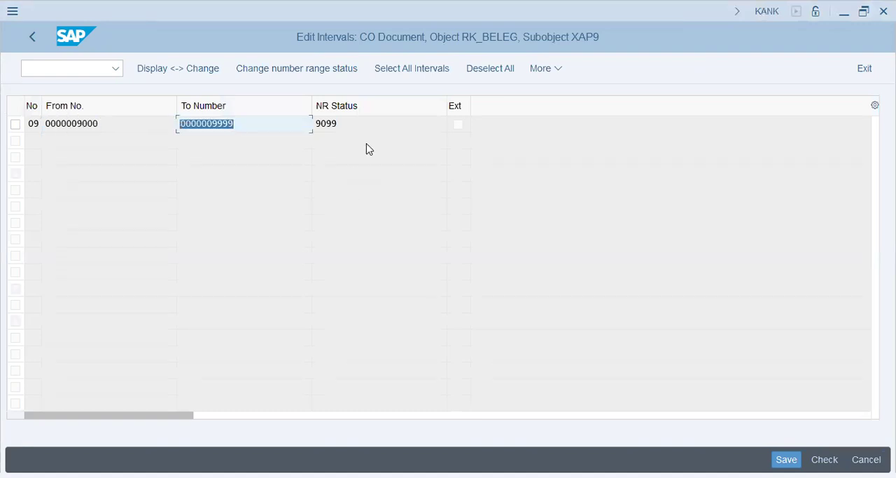
{"action": "left_click", "coordinate": [375, 127]}
{"action": "left_click_drag", "start_coordinate": [362, 127], "coordinate": [146, 124]}
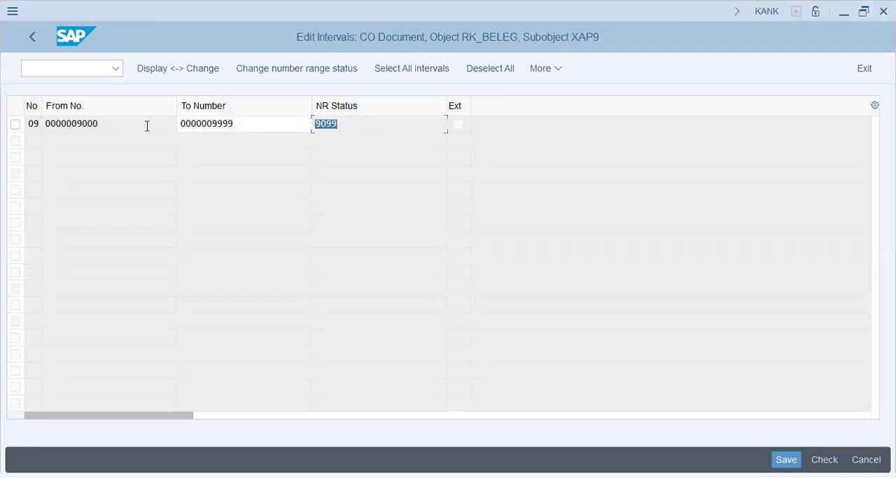
{"action": "left_click", "coordinate": [343, 126]}
{"action": "double_click", "coordinate": [340, 126]}
{"action": "left_click", "coordinate": [35, 37]}
Step: Display the XAP9 number range groups and examine which elements are assigned to the XAP9 - 09 COIN Group
{"action": "left_click", "coordinate": [327, 69]}
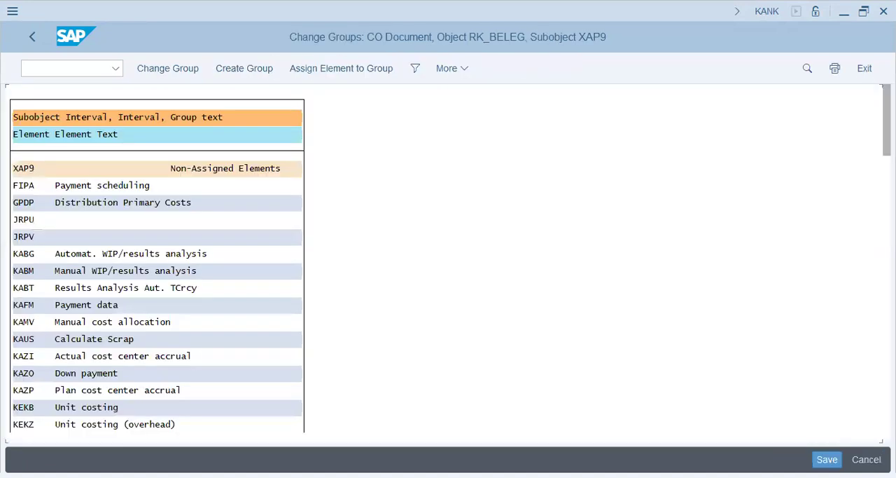
{"action": "left_click_drag", "start_coordinate": [887, 121], "coordinate": [887, 408]}
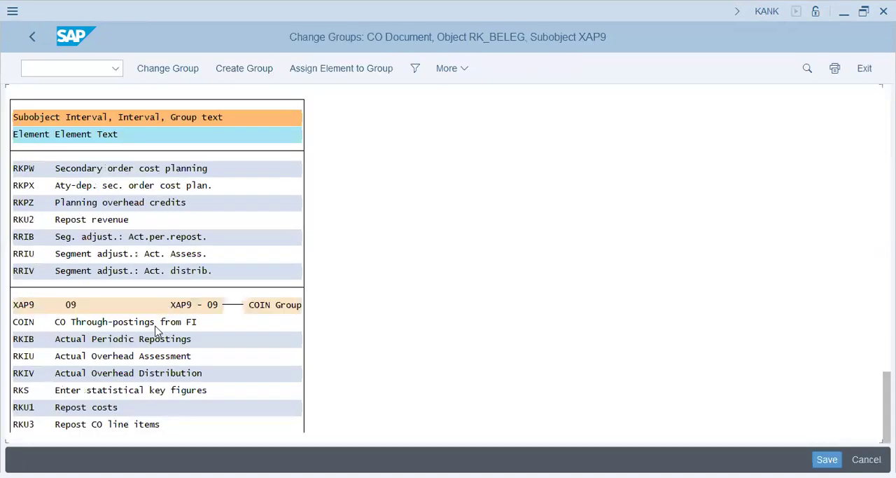
{"action": "left_click", "coordinate": [120, 355]}
{"action": "left_click", "coordinate": [114, 425]}
{"action": "scroll", "coordinate": [226, 378], "scroll_direction": "down", "scroll_amount": 1}
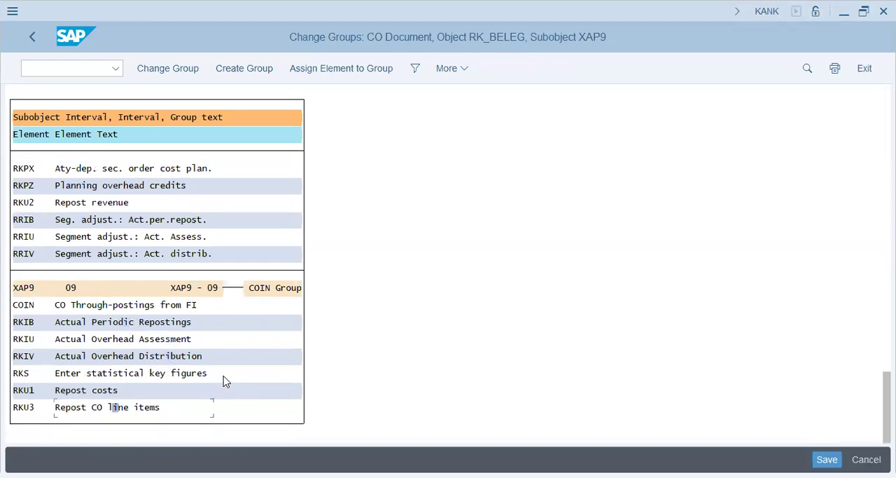
{"action": "left_click", "coordinate": [28, 409]}
{"action": "left_click", "coordinate": [32, 324]}
{"action": "left_click", "coordinate": [138, 323]}
Step: Open statistical key figure creation (KK01) and go to the master data of new key figure EU
{"action": "left_click", "coordinate": [87, 69]}
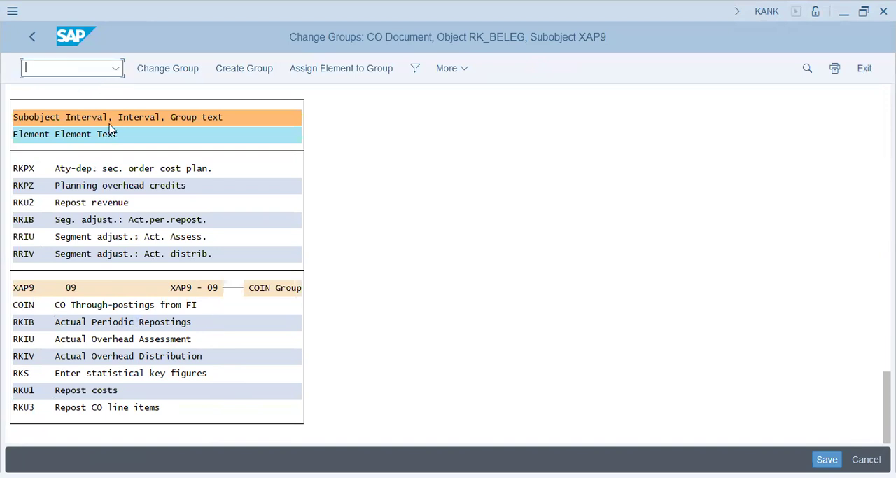
{"action": "type", "text": "/n kk01"}
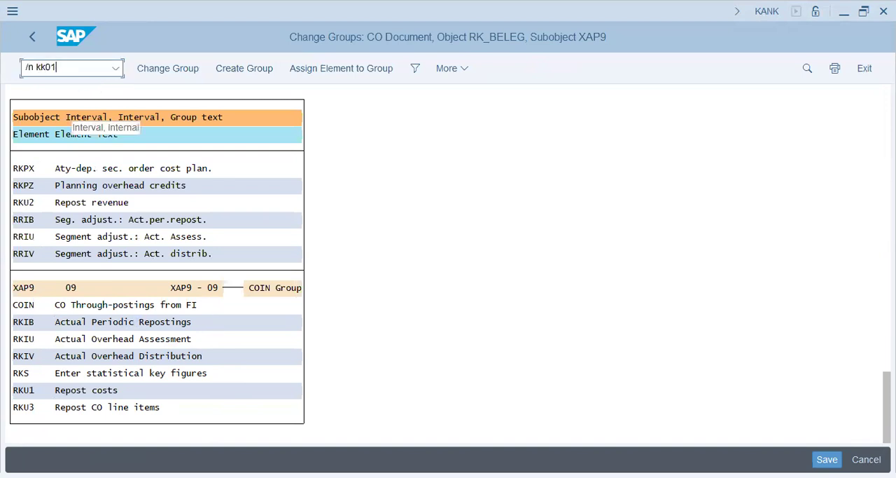
{"action": "key", "text": "Return"}
{"action": "type", "text": "eu"}
{"action": "key", "text": "Tab"}
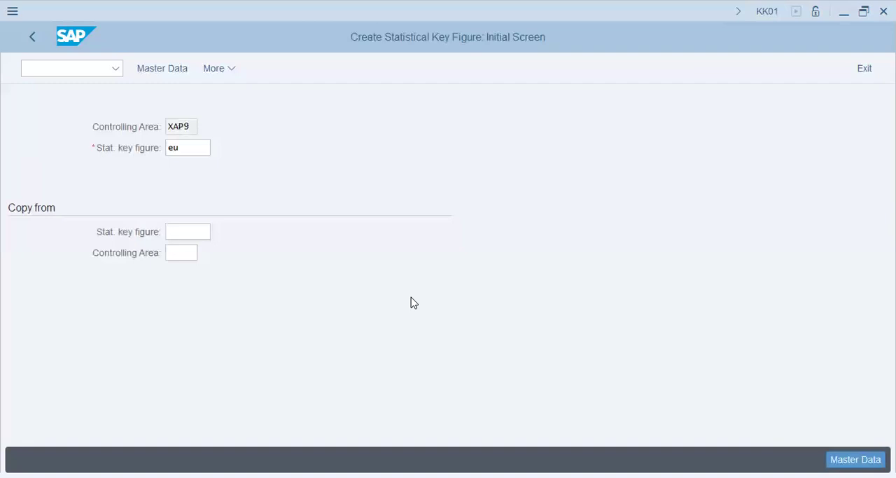
{"action": "key", "text": "Return"}
Step: Name the statistical key figure Electrical Units, set its unit of measure to kwh, and save it
{"action": "type", "text": "Electric"}
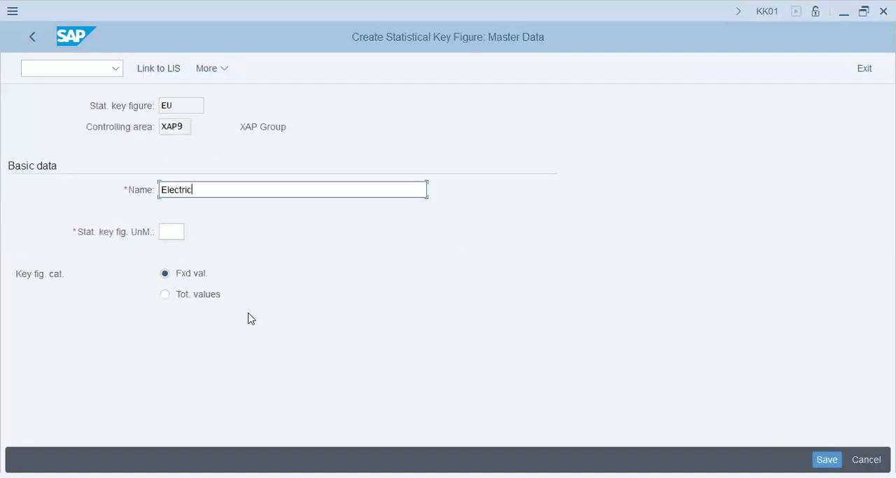
{"action": "type", "text": "al Units"}
{"action": "key", "text": "Tab"}
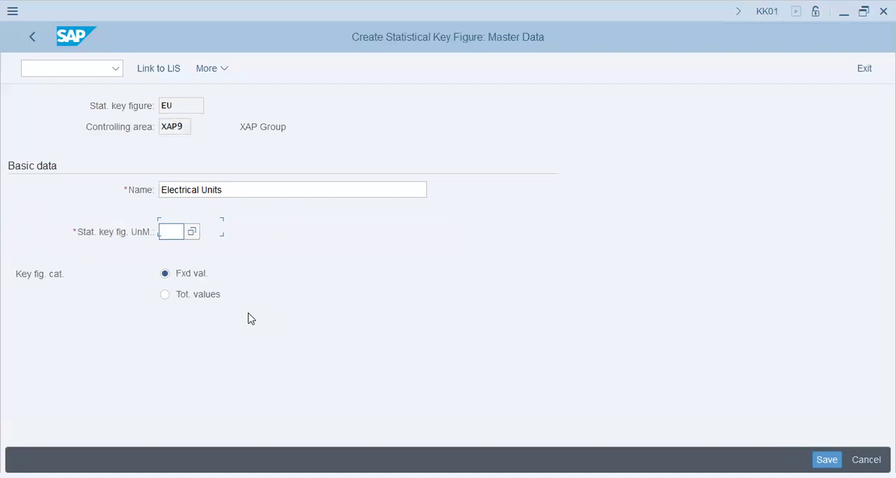
{"action": "type", "text": "kwh"}
{"action": "key", "text": "alt+Tab"}
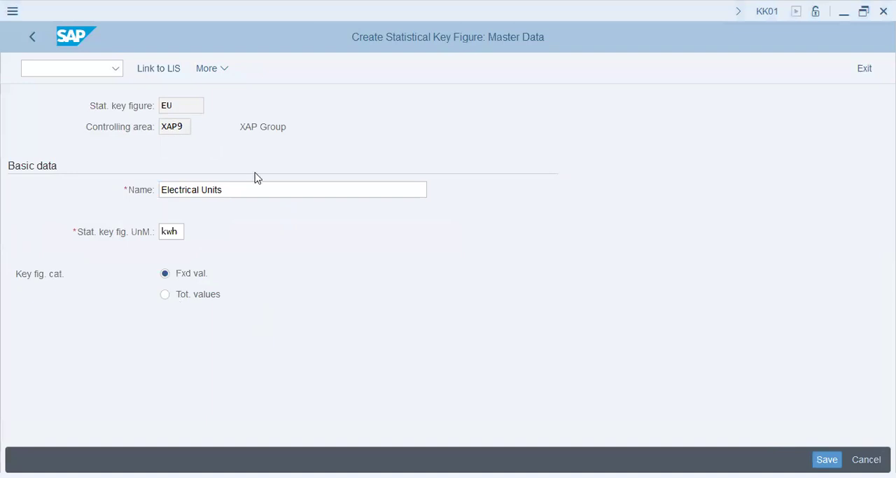
{"action": "key", "text": "ctrl+s"}
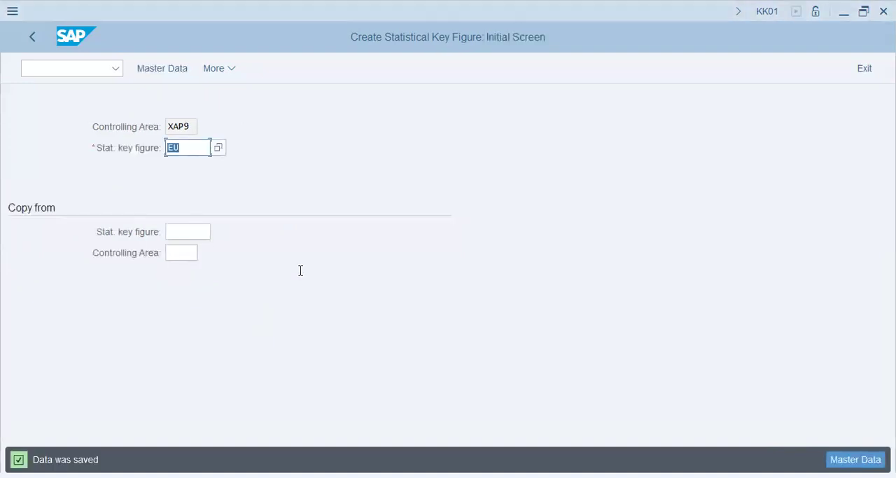
{"action": "key", "text": "alt+Tab"}
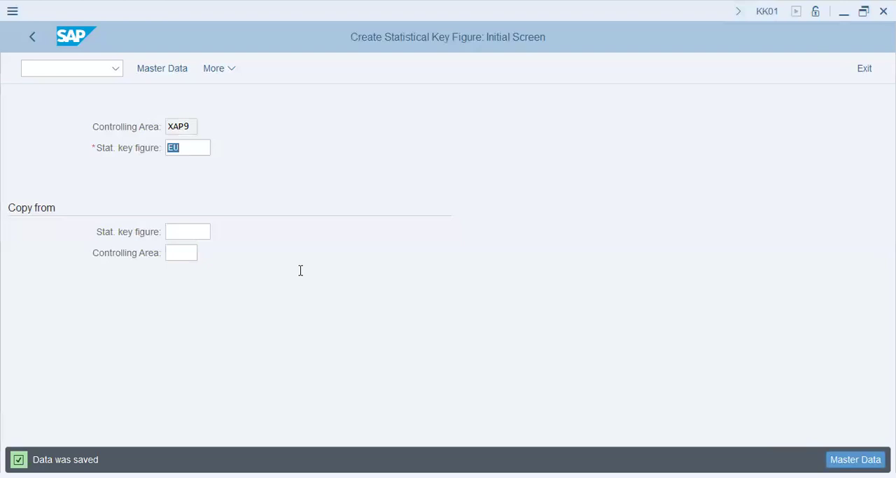
Step: Open Customizing (SPRO), display the SAP Reference IMG, and expand Controlling down to Cost Center Accounting
{"action": "left_click", "coordinate": [160, 252]}
{"action": "key", "text": "ctrl+slash"}
{"action": "type", "text": "/nex"}
{"action": "key", "text": "Return"}
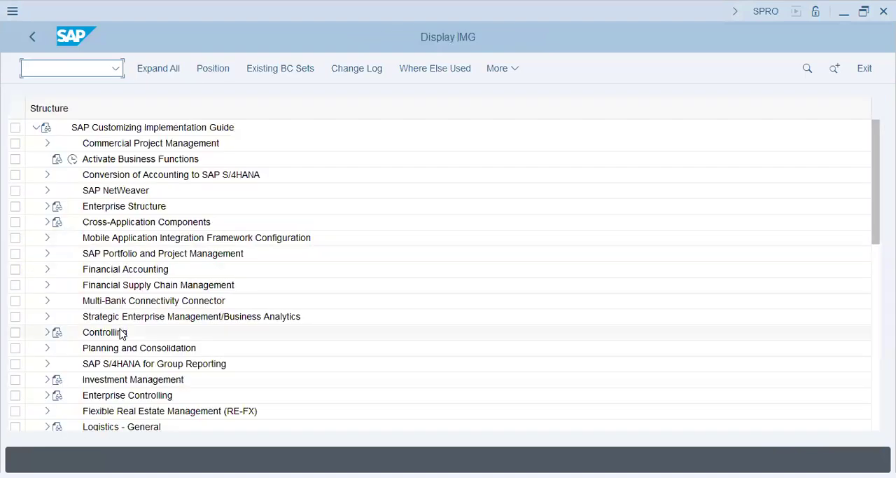
{"action": "left_click", "coordinate": [120, 333]}
{"action": "left_click", "coordinate": [47, 333]}
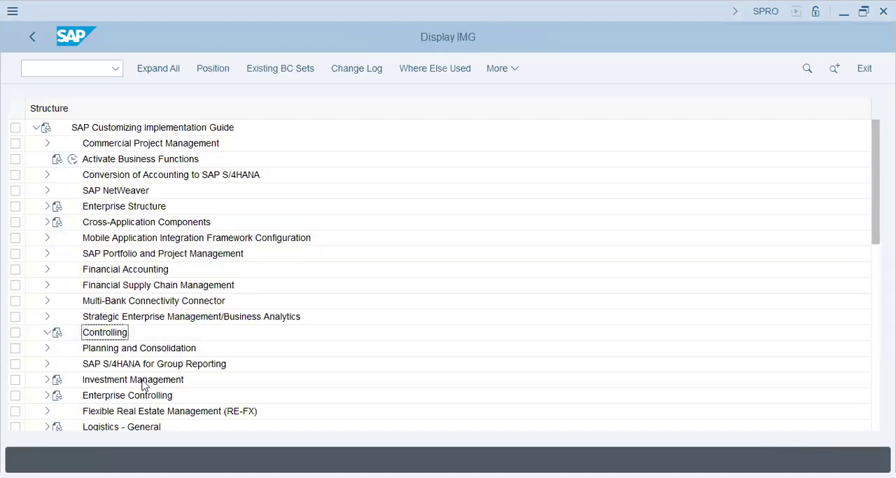
{"action": "left_click", "coordinate": [119, 331]}
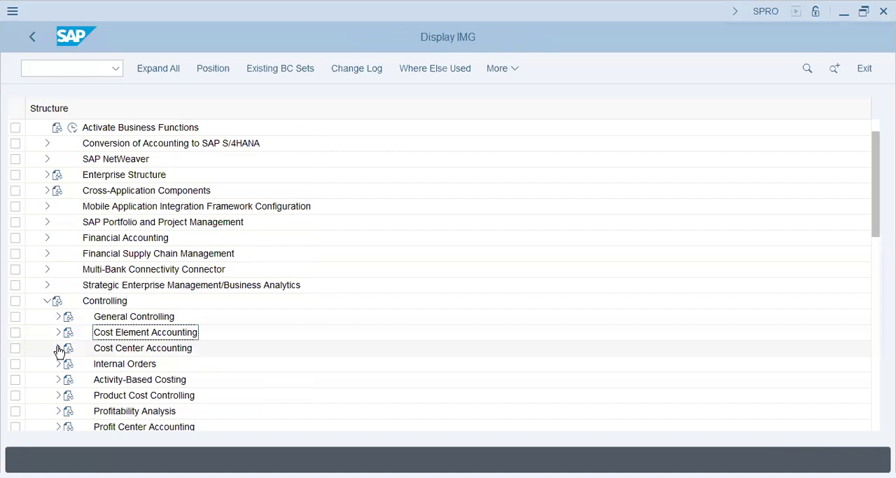
{"action": "left_click", "coordinate": [59, 349]}
{"action": "scroll", "coordinate": [179, 336], "scroll_direction": "down", "scroll_amount": 3}
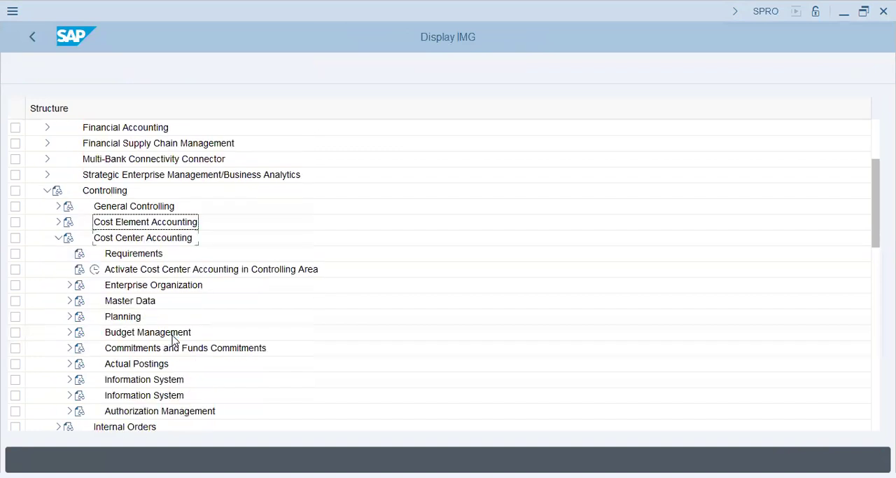
Step: Expand Actual Postings and Period-End Closing under Cost Center Accounting to reach Periodic Repostings
{"action": "left_click", "coordinate": [114, 336]}
{"action": "left_click", "coordinate": [69, 332]}
{"action": "left_click", "coordinate": [158, 349]}
{"action": "left_click", "coordinate": [161, 364]}
{"action": "scroll", "coordinate": [181, 354], "scroll_direction": "down", "scroll_amount": 2}
{"action": "left_click", "coordinate": [80, 332]}
{"action": "left_click", "coordinate": [175, 270]}
{"action": "left_click", "coordinate": [174, 337]}
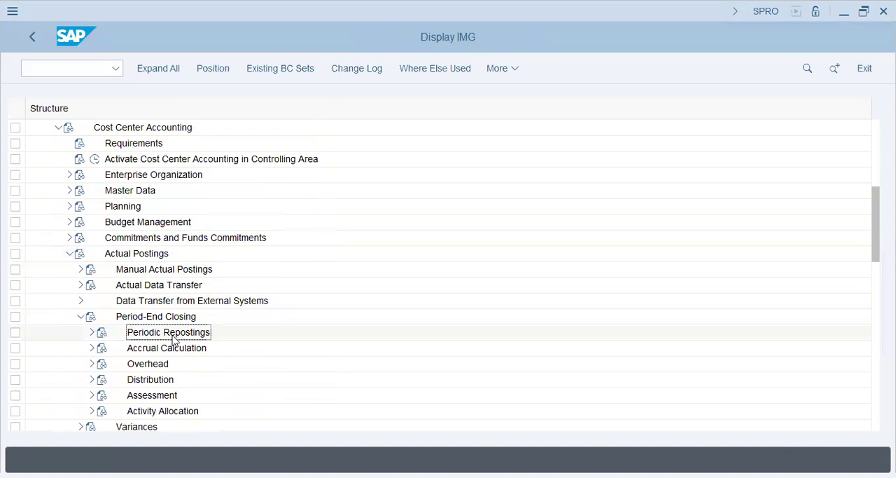
Step: Expand Periodic Repostings and start the Create actual periodic reposting activity
{"action": "left_click", "coordinate": [91, 332]}
{"action": "left_click", "coordinate": [168, 348]}
{"action": "left_click", "coordinate": [166, 364]}
{"action": "left_click", "coordinate": [129, 364]}
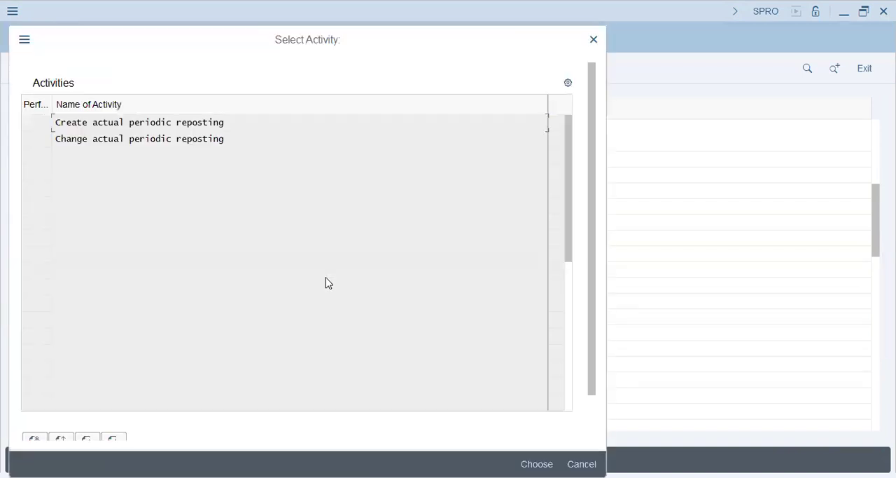
{"action": "double_click", "coordinate": [151, 124]}
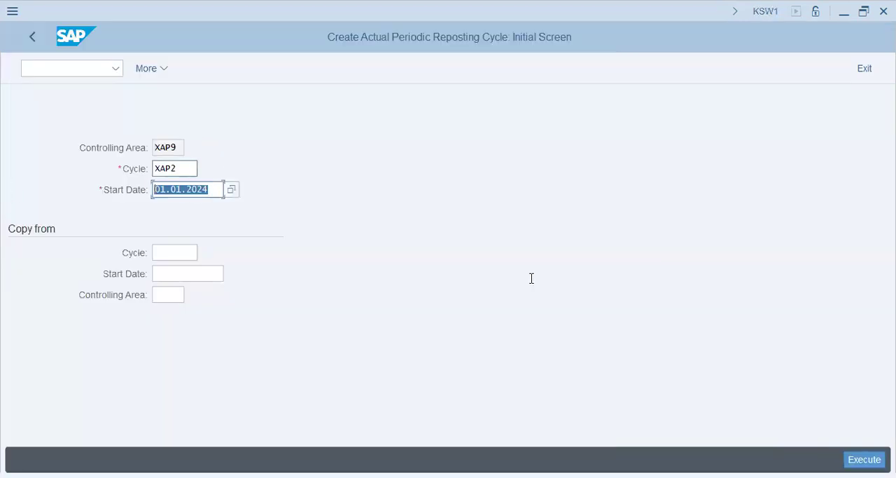
Step: Enter XAP3 as the new reposting cycle with start date 01.01.2024 and proceed to its header data
{"action": "key", "text": "shift+Tab"}
{"action": "type", "text": "xap3"}
{"action": "key", "text": "Tab"}
{"action": "key", "text": "Tab"}
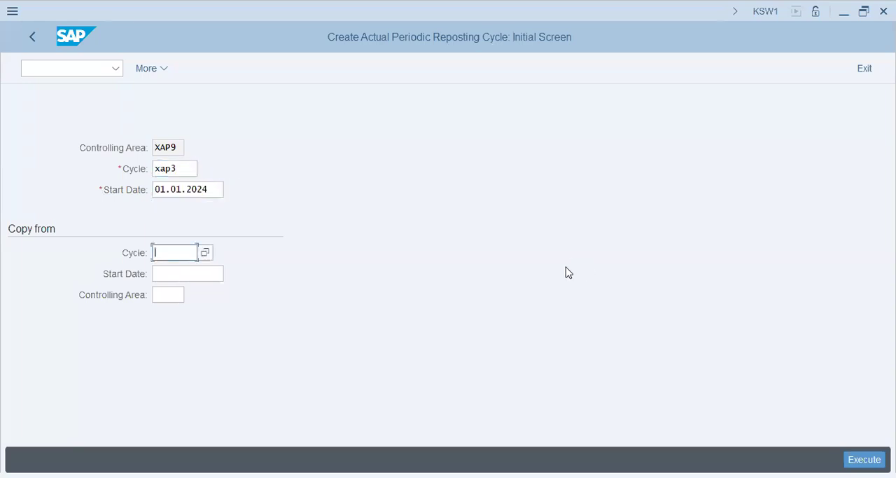
{"action": "left_click_drag", "start_coordinate": [194, 168], "coordinate": [0, 144]}
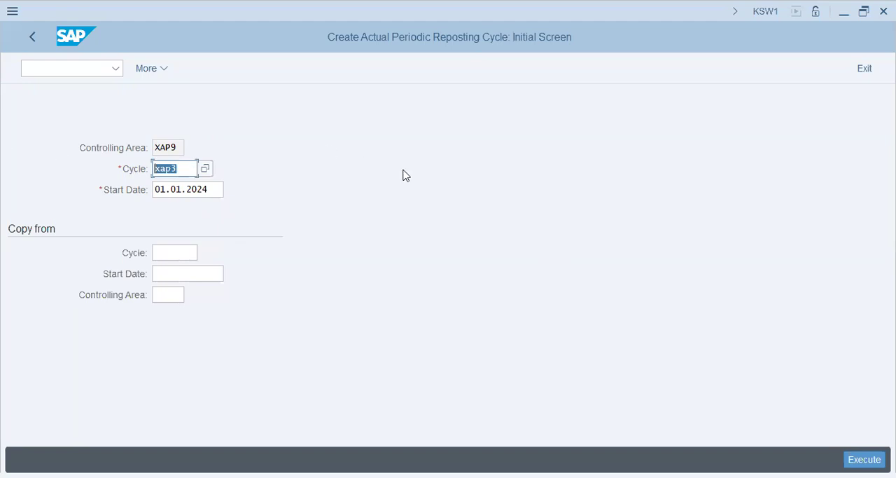
{"action": "key", "text": "Tab"}
{"action": "key", "text": "Return"}
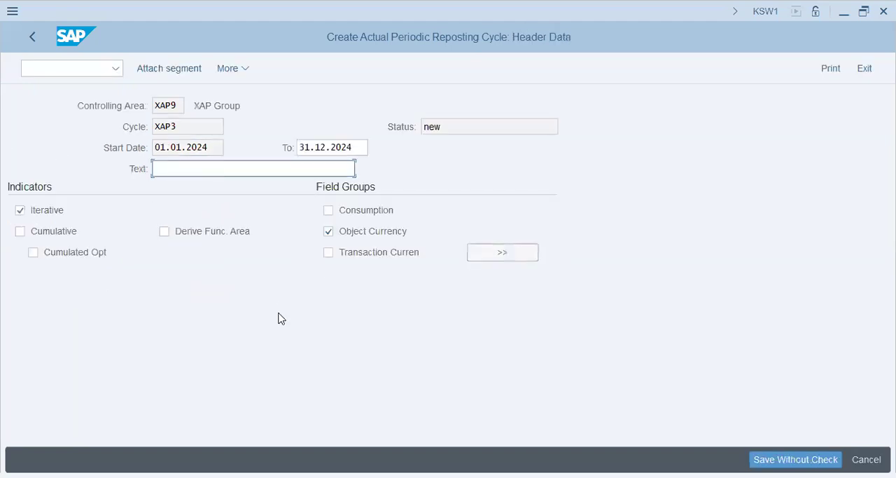
Step: Set the cycle's header text to Primary Cost Reposting
{"action": "type", "text": "Primary Cost Reposting"}
{"action": "key", "text": "Tab"}
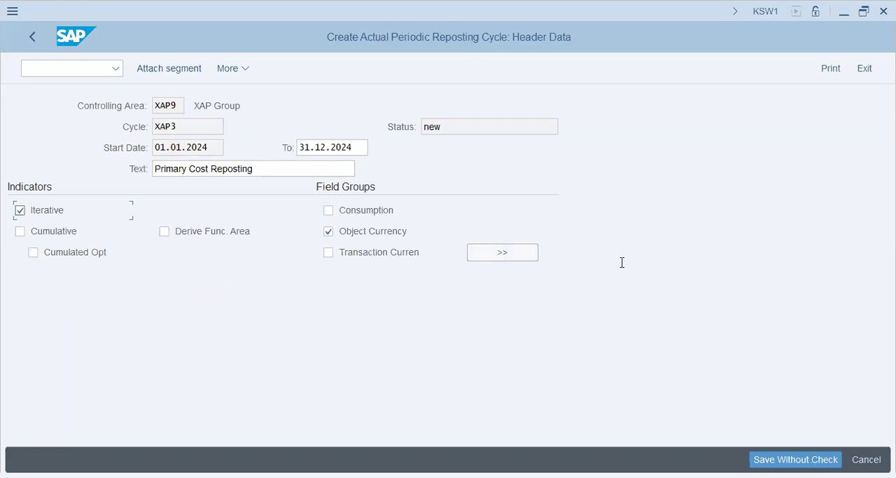
Step: Attach a segment to cycle XAP3 with the name Elec and the description Electricity Bills Reposting
{"action": "left_click", "coordinate": [166, 69]}
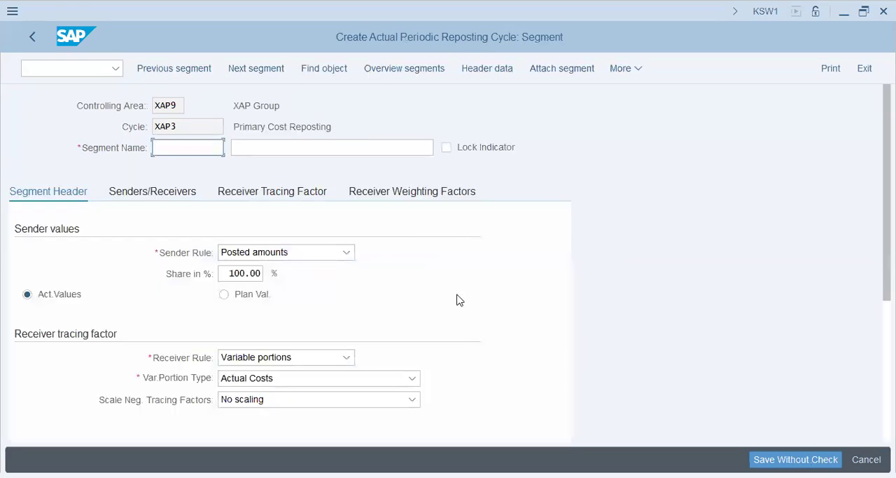
{"action": "type", "text": "Elec"}
{"action": "key", "text": "Tab"}
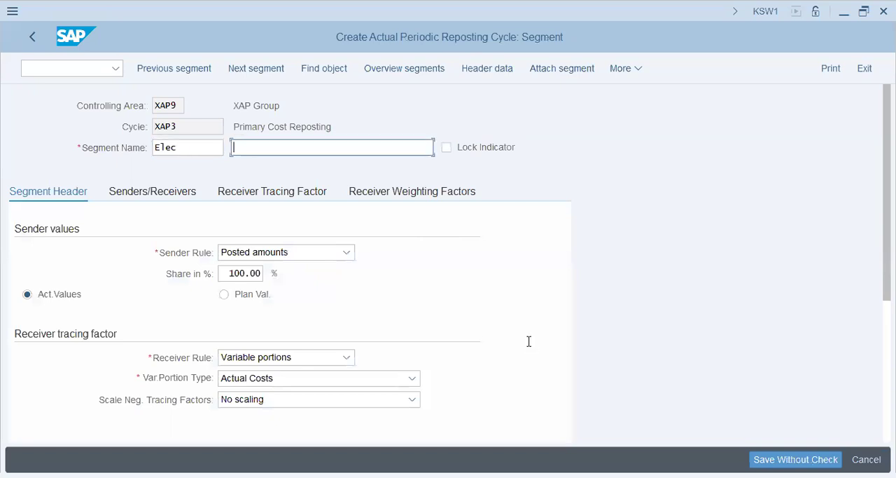
{"action": "type", "text": "Electricity Bills Reposting"}
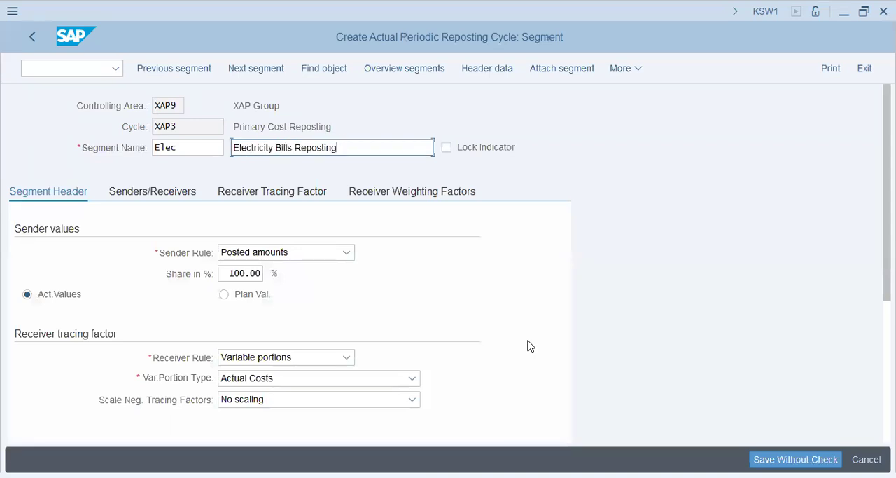
{"action": "key", "text": "Tab"}
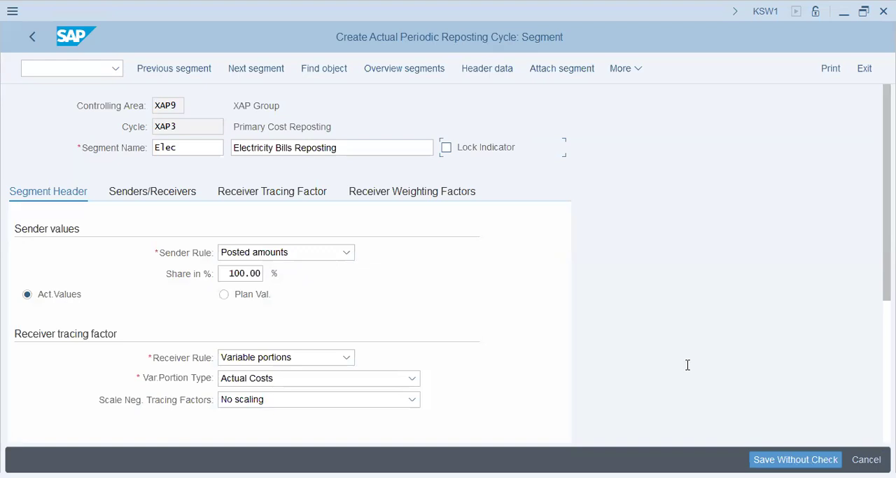
Step: Set the variable portion type of the Elec segment's receiver tracing factor to Actual Statistical Key Figures
{"action": "left_click", "coordinate": [269, 320]}
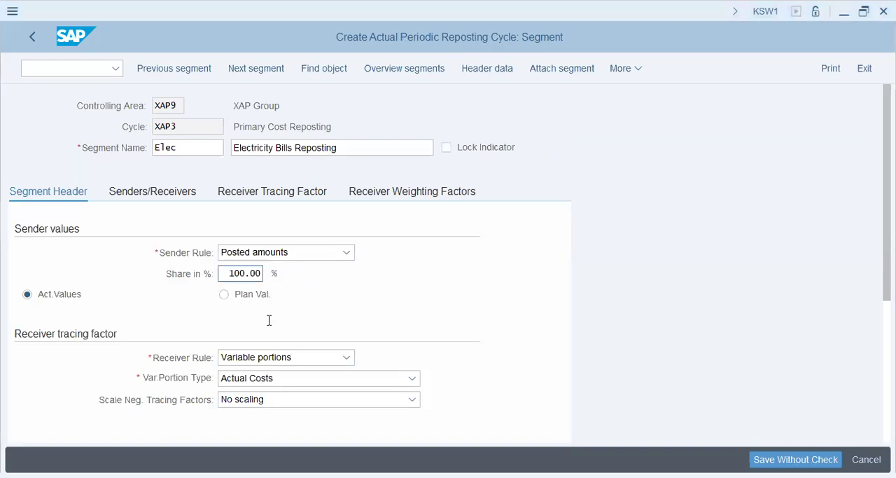
{"action": "left_click", "coordinate": [325, 347]}
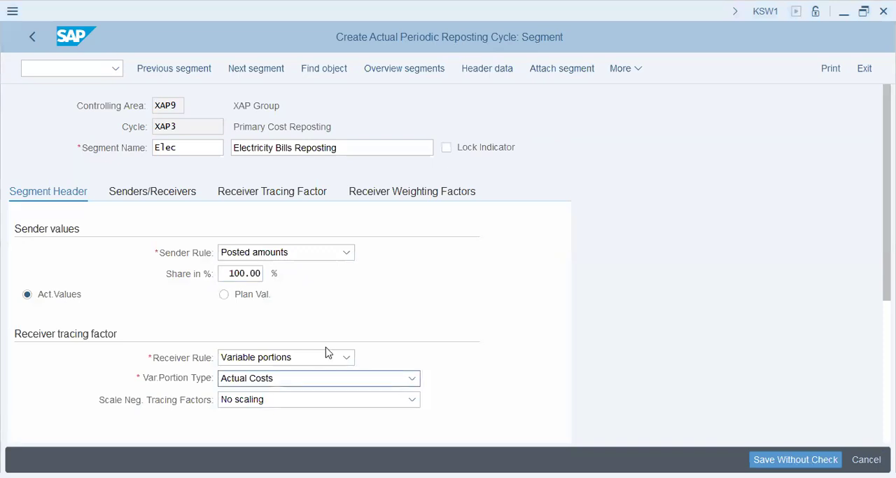
{"action": "left_click", "coordinate": [282, 379]}
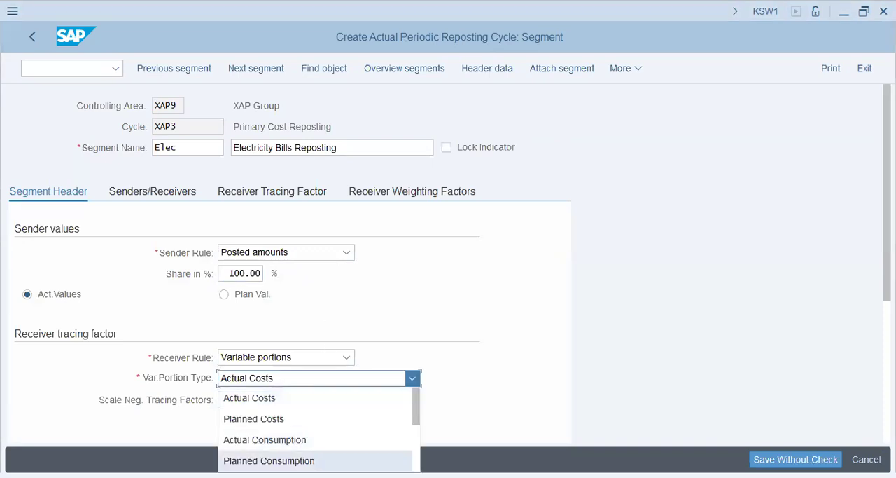
{"action": "scroll", "coordinate": [311, 448], "scroll_direction": "down", "scroll_amount": 3}
{"action": "left_click", "coordinate": [303, 419]}
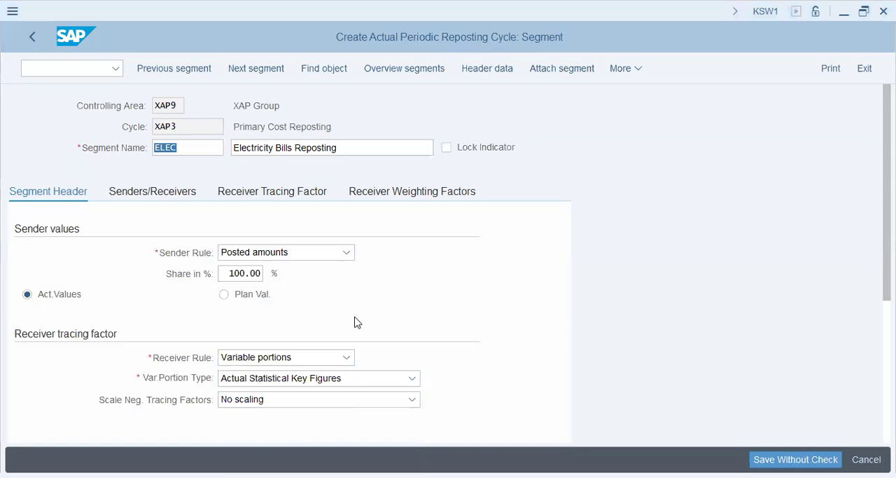
Step: Enter cost center x1006 and cost element 400392 as the sender of the ELEC segment
{"action": "left_click", "coordinate": [152, 191]}
{"action": "left_click", "coordinate": [164, 294]}
{"action": "type", "text": "x1006"}
{"action": "key", "text": "Tab"}
{"action": "key", "text": "Tab"}
{"action": "key", "text": "Tab"}
{"action": "key", "text": "Tab"}
{"action": "key", "text": "Left"}
{"action": "key", "text": "Down"}
{"action": "key", "text": "Down"}
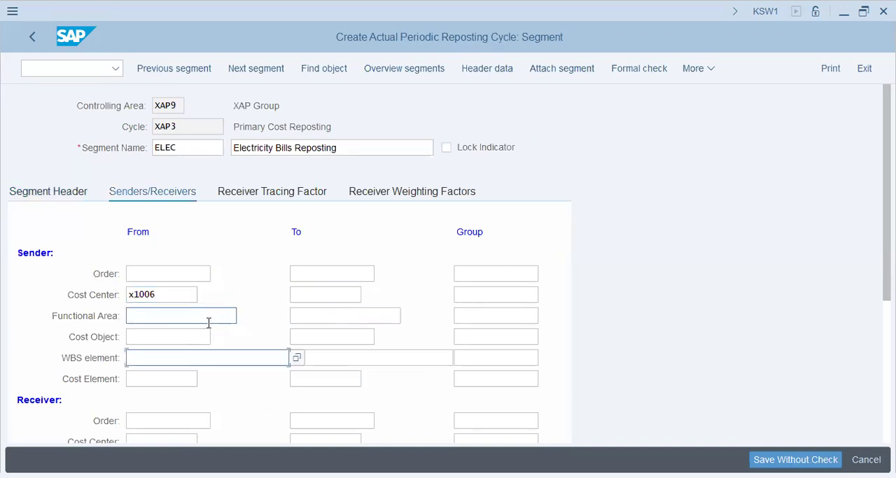
{"action": "key", "text": "Down"}
{"action": "type", "text": "40039"}
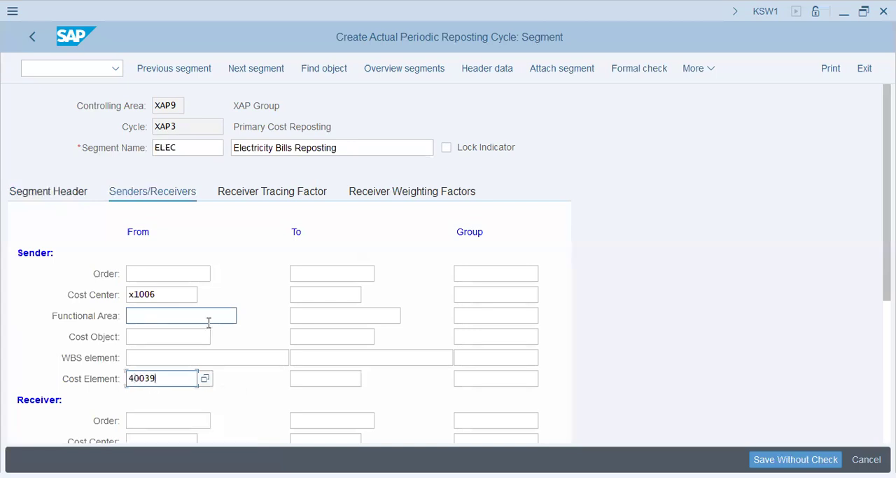
{"action": "type", "text": "2"}
Step: Set the ELEC segment's receiver cost center group to prod and go to the statistical key figure selection of its tracing factor
{"action": "key", "text": "Tab"}
{"action": "key", "text": "Tab"}
{"action": "key", "text": "Tab"}
{"action": "key", "text": "Down"}
{"action": "key", "text": "Down"}
{"action": "key", "text": "shift+Tab"}
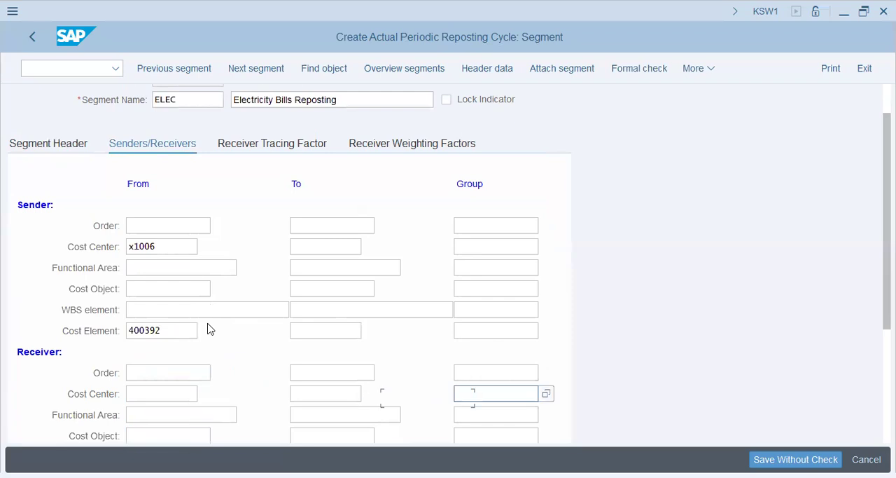
{"action": "type", "text": "prod"}
{"action": "key", "text": "Tab"}
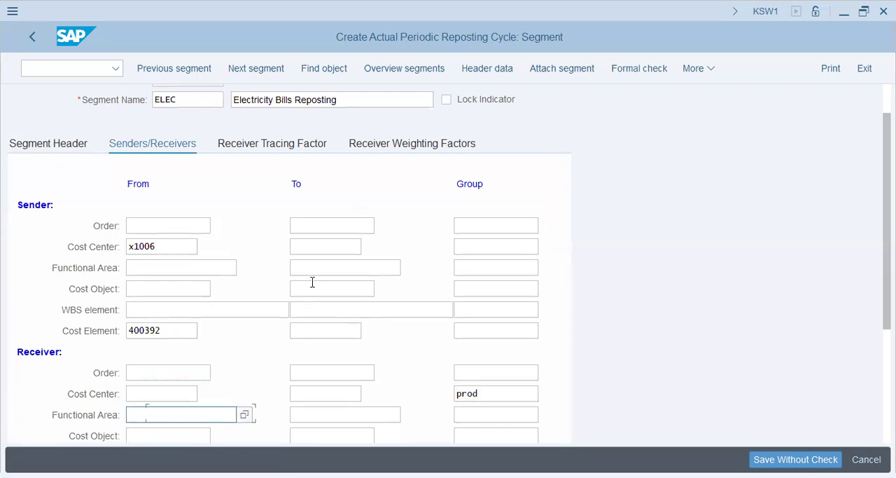
{"action": "key", "text": "Return"}
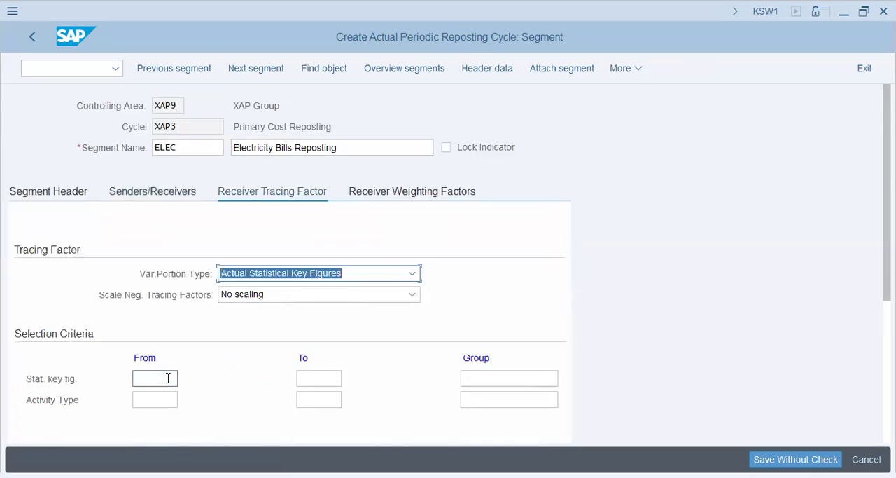
{"action": "left_click", "coordinate": [168, 378]}
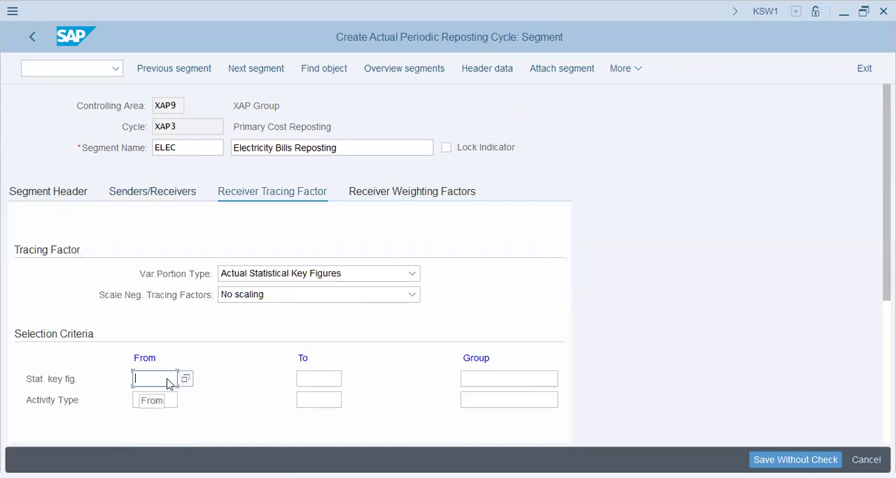
Step: Attach another segment to cycle XAP3 with the name Rent and the description Rent Reposting
{"action": "left_click", "coordinate": [553, 68]}
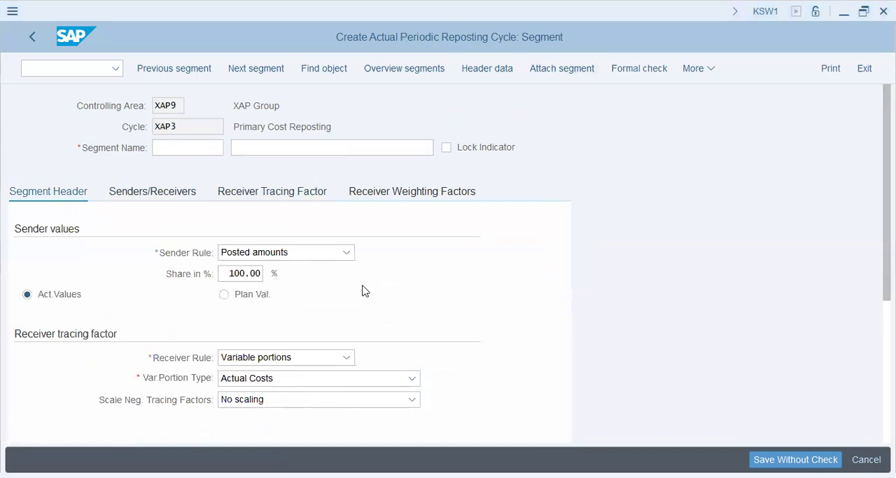
{"action": "type", "text": "Rent"}
{"action": "key", "text": "Tab"}
{"action": "type", "text": "Rent Reps"}
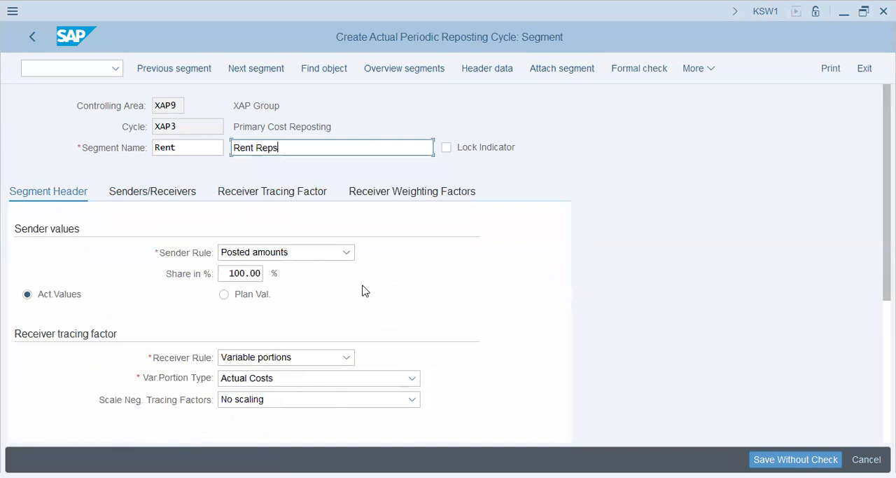
{"action": "key", "text": "BackSpace"}
{"action": "type", "text": "osting"}
{"action": "key", "text": "Tab"}
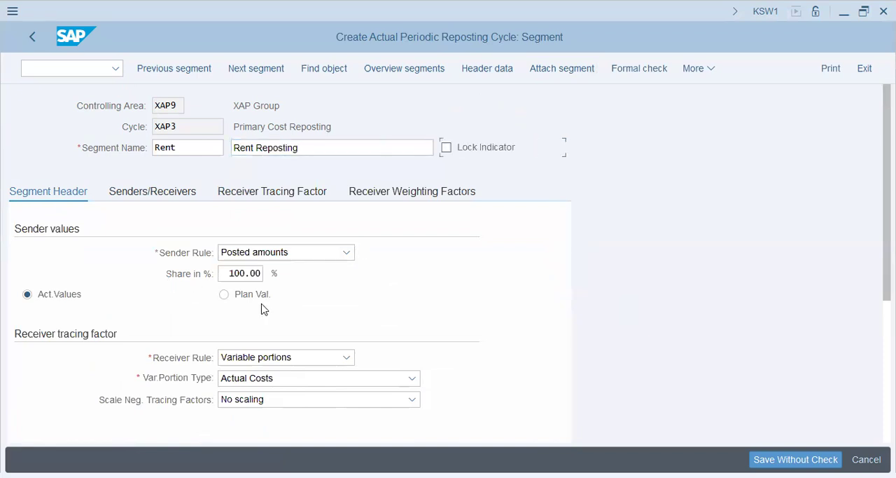
Step: Set the receiver rule of the Rent segment to Fixed percentages
{"action": "key", "text": "alt+Tab"}
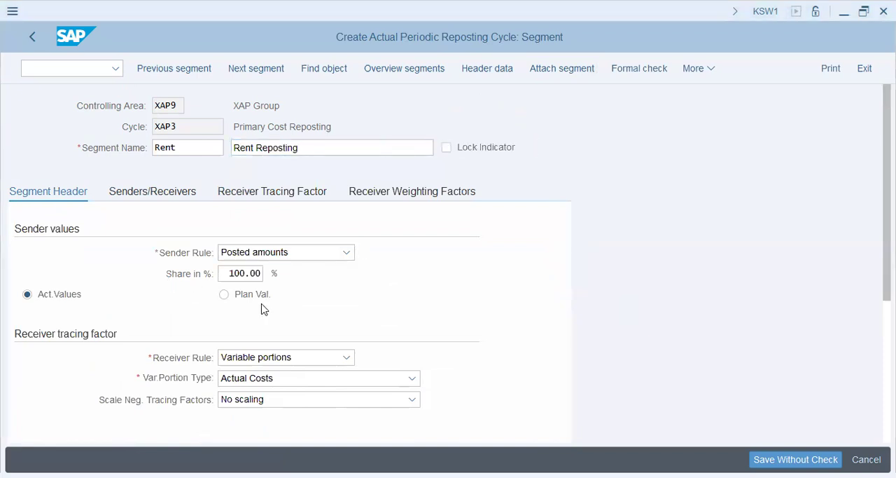
{"action": "left_click", "coordinate": [248, 377]}
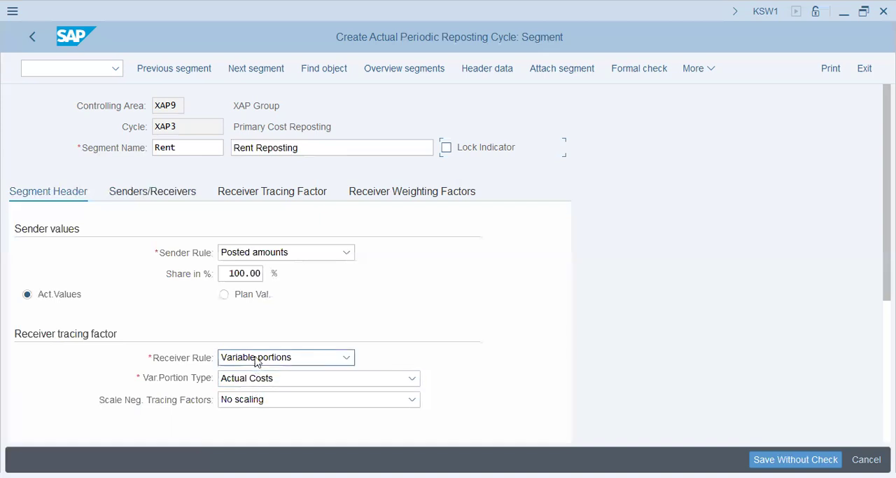
{"action": "left_click", "coordinate": [255, 358]}
{"action": "left_click", "coordinate": [268, 418]}
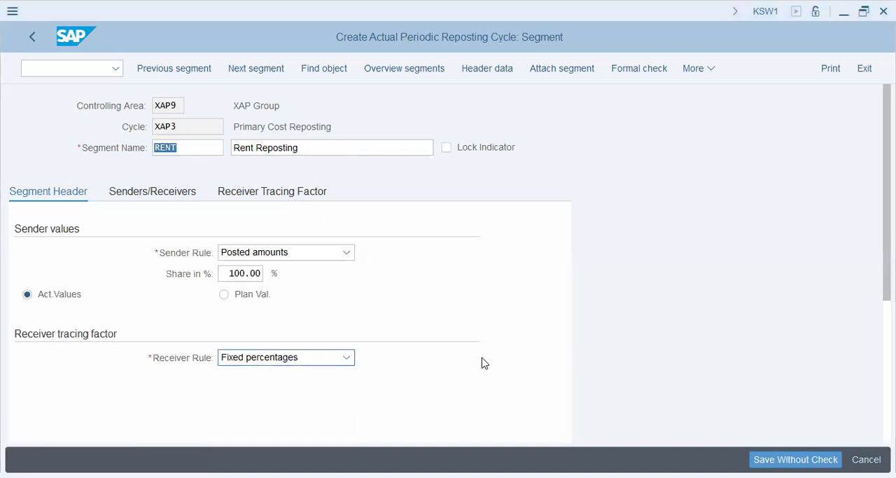
Step: Enter cost center x1006 and cost element 400600 as the sender of the RENT segment
{"action": "left_click", "coordinate": [159, 191]}
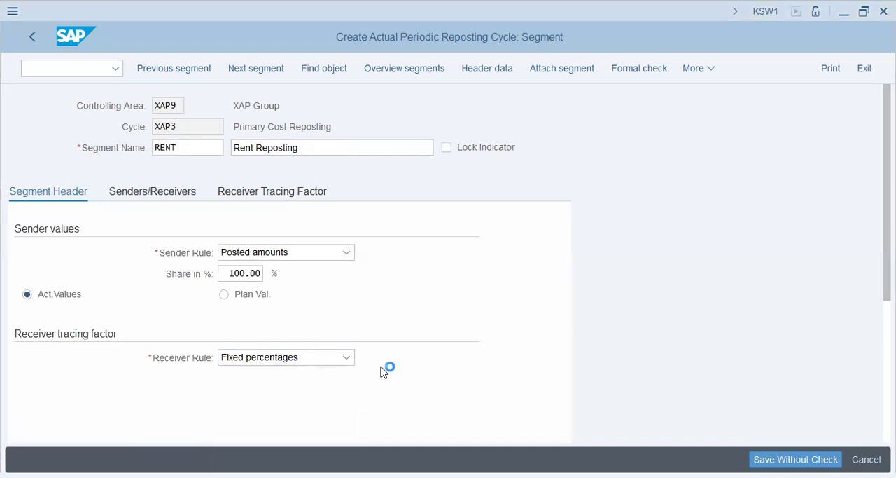
{"action": "left_click", "coordinate": [164, 295]}
{"action": "type", "text": "x1006"}
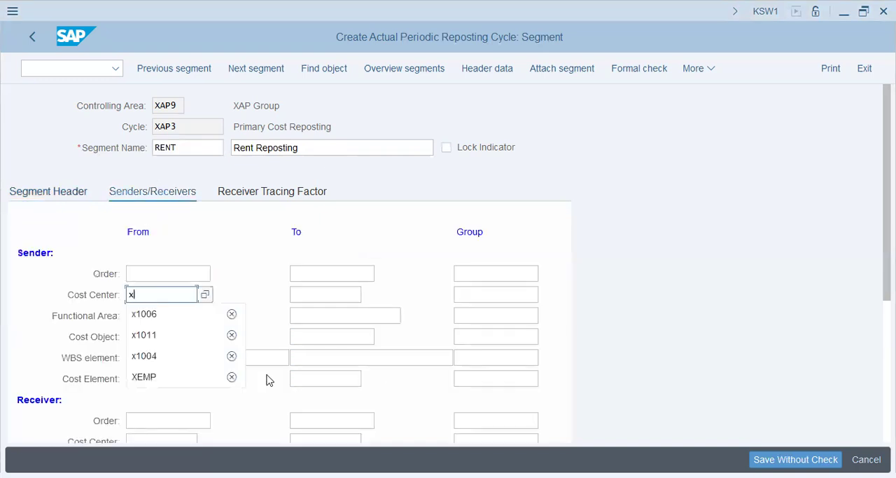
{"action": "key", "text": "Tab"}
{"action": "key", "text": "Tab"}
{"action": "key", "text": "Tab"}
{"action": "key", "text": "Tab"}
{"action": "key", "text": "Tab"}
{"action": "key", "text": "Tab"}
{"action": "key", "text": "Tab"}
{"action": "key", "text": "Tab"}
{"action": "key", "text": "Tab"}
{"action": "key", "text": "Tab"}
{"action": "key", "text": "Tab"}
{"action": "key", "text": "Tab"}
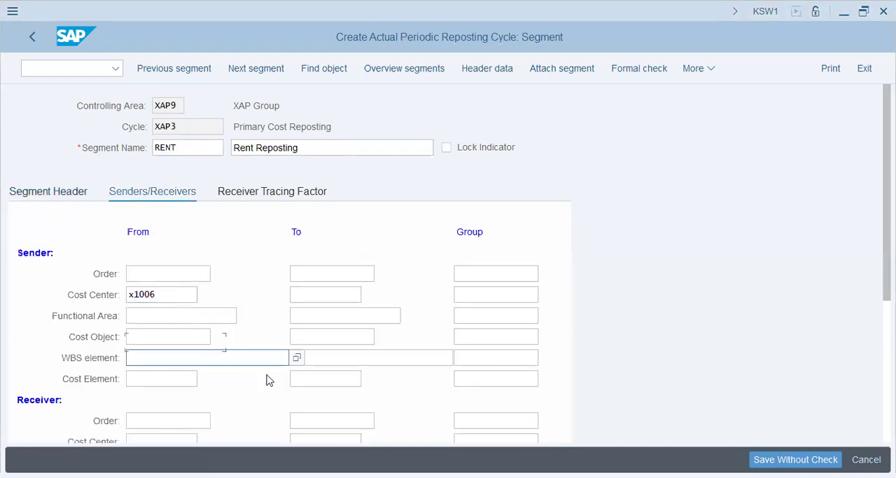
{"action": "type", "text": "400600"}
Step: Set the RENT segment's receiver cost center group to prod and display its receiver tracing factors
{"action": "key", "text": "Tab"}
{"action": "key", "text": "Tab"}
{"action": "key", "text": "Tab"}
{"action": "key", "text": "Tab"}
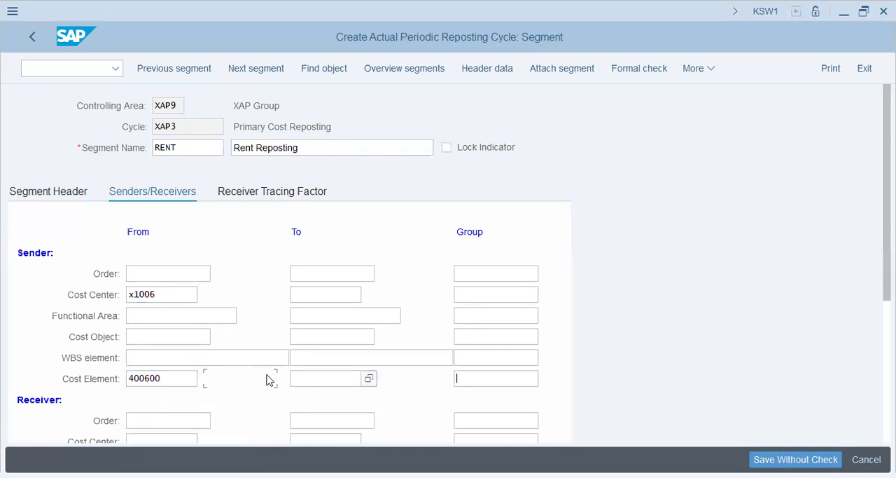
{"action": "left_click", "coordinate": [478, 438]}
{"action": "type", "text": "prod"}
{"action": "key", "text": "Tab"}
{"action": "left_click", "coordinate": [272, 144]}
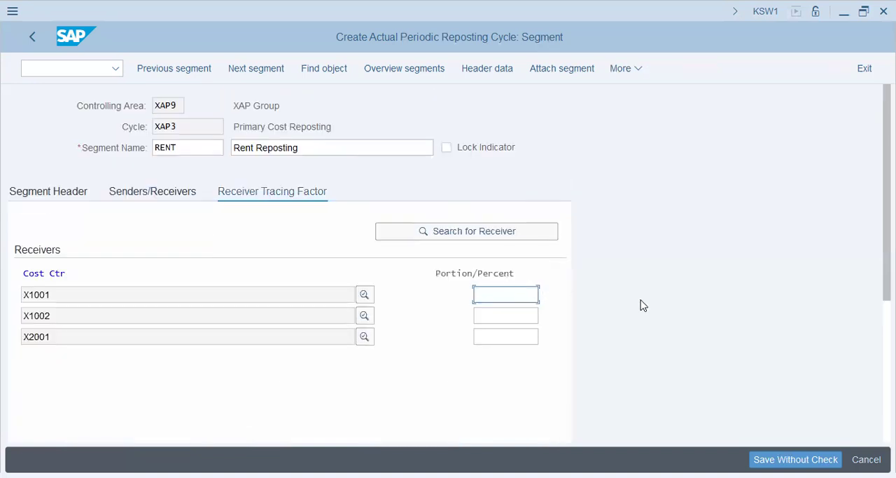
Step: Assign receiver percentages of 50 to X1001, 20 to X1002 and 30 to X2001
{"action": "key", "text": "alt+Tab"}
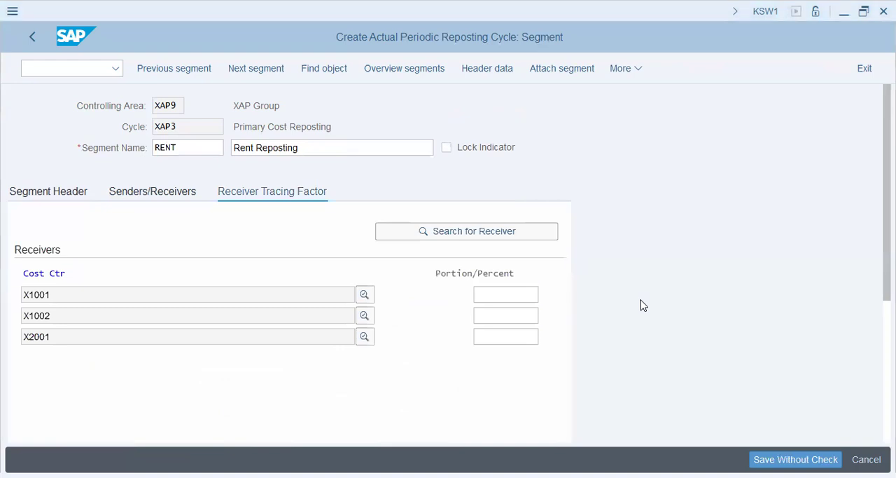
{"action": "key", "text": "alt+Tab"}
{"action": "type", "text": "50"}
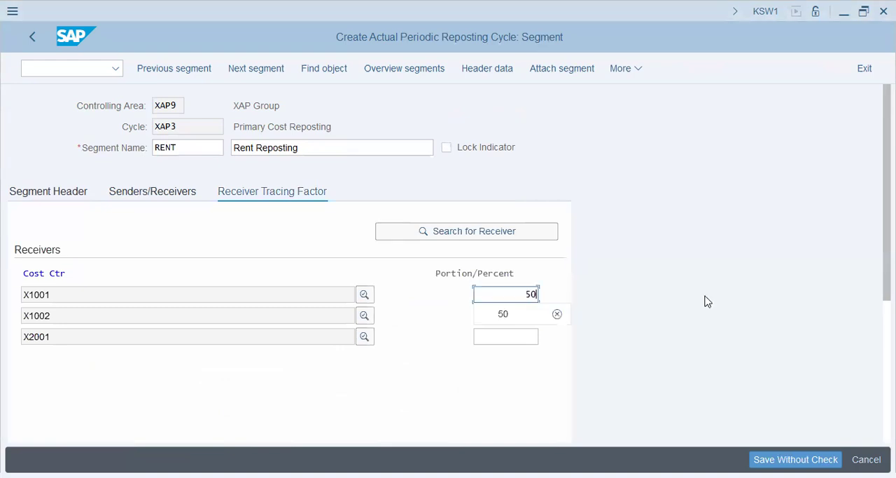
{"action": "key", "text": "Tab"}
{"action": "type", "text": "20"}
{"action": "key", "text": "Tab"}
{"action": "type", "text": "30"}
{"action": "key", "text": "Tab"}
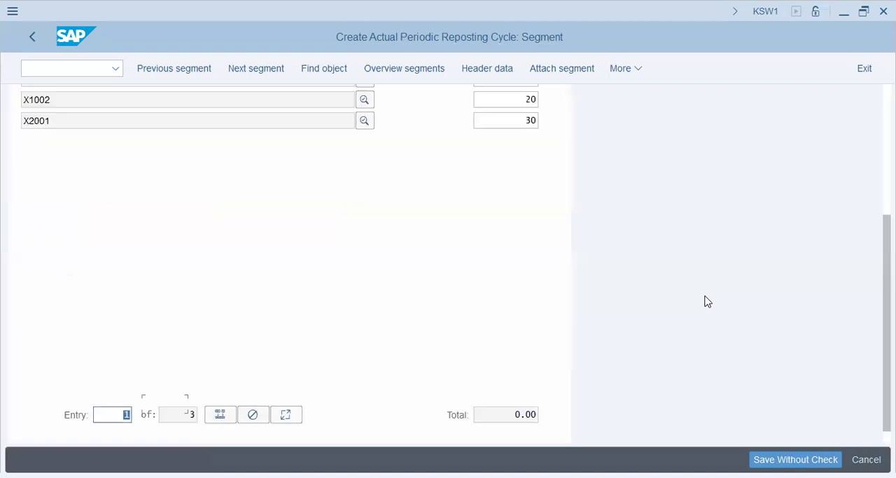
Step: Save cycle XAP3 and accept the proposed customizing request
{"action": "left_click", "coordinate": [515, 118]}
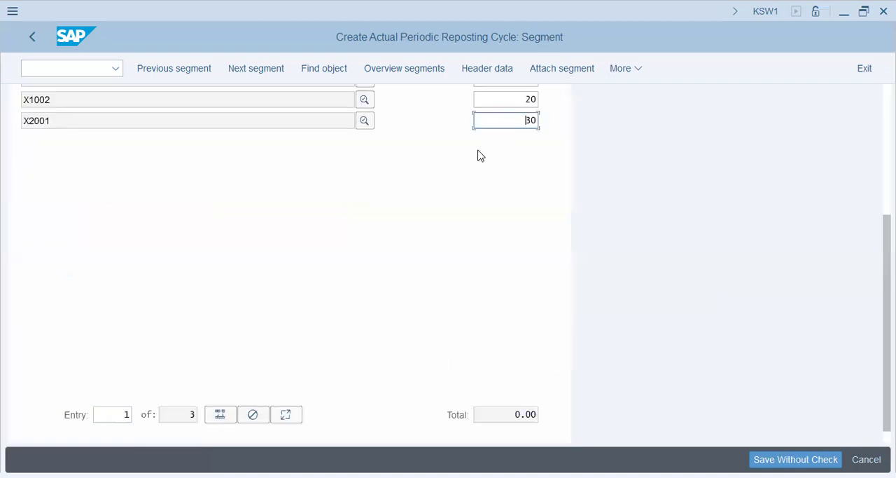
{"action": "scroll", "coordinate": [480, 156], "scroll_direction": "up", "scroll_amount": 3}
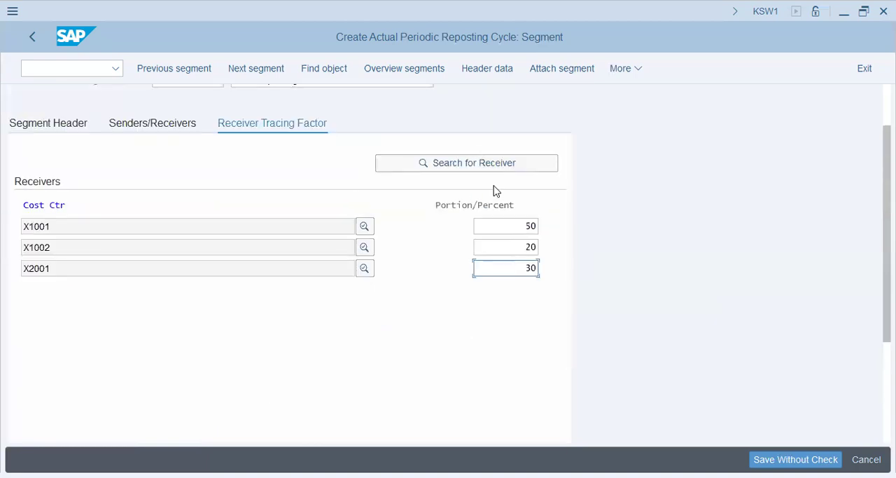
{"action": "key", "text": "Return"}
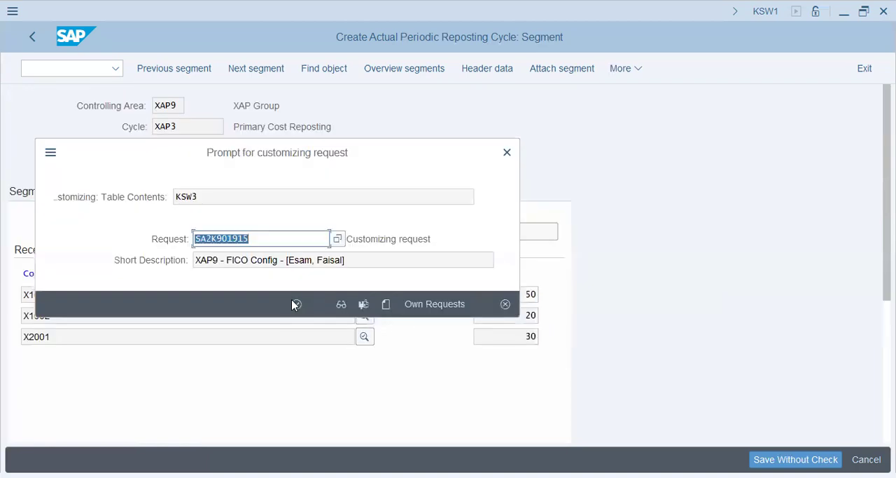
{"action": "left_click", "coordinate": [294, 304]}
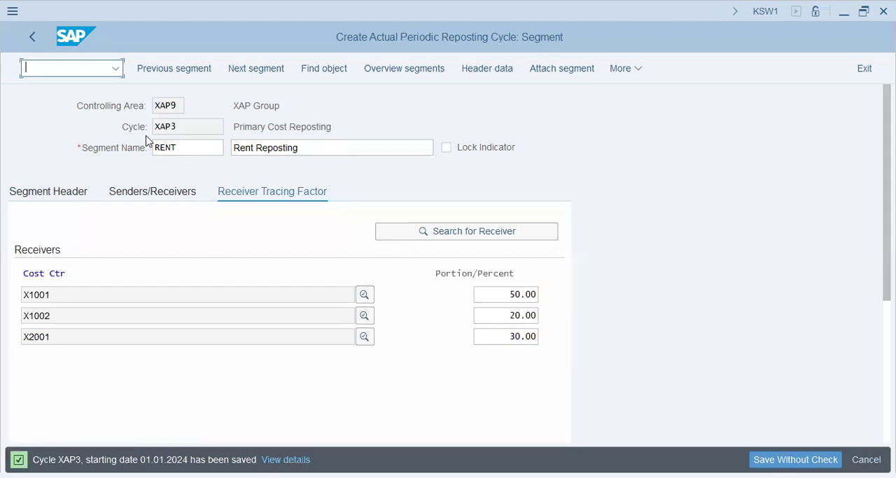
Step: Start transaction FB01L for a ledger group posting and enter 01.01.2024 as the document and posting date
{"action": "type", "text": "/nKSWB"}
{"action": "key", "text": "Return"}
{"action": "type", "text": "01.01.2024"}
{"action": "key", "text": "Tab"}
{"action": "key", "text": "Delete"}
{"action": "left_click", "coordinate": [150, 149]}
{"action": "left_click", "coordinate": [152, 184]}
{"action": "scroll", "coordinate": [126, 420], "scroll_direction": "down", "scroll_amount": 5}
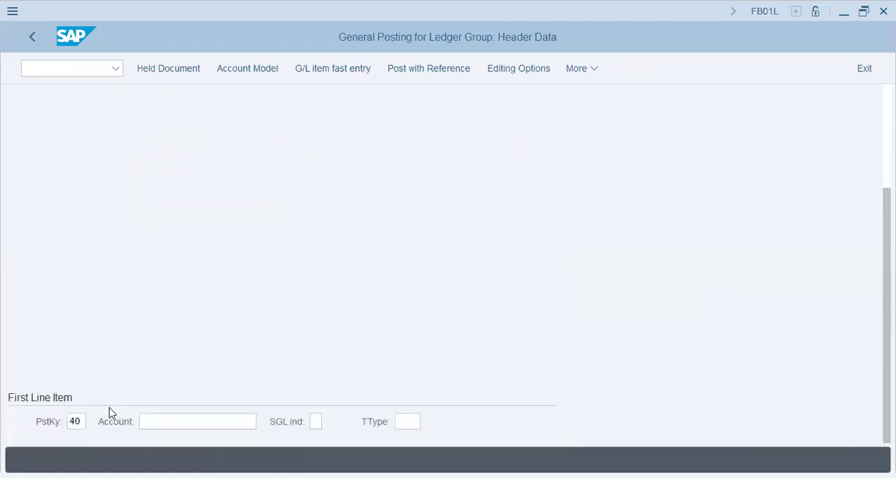
Step: Enter account 400392 for the first line item with posting key 40 and submit the header data
{"action": "left_click", "coordinate": [182, 421]}
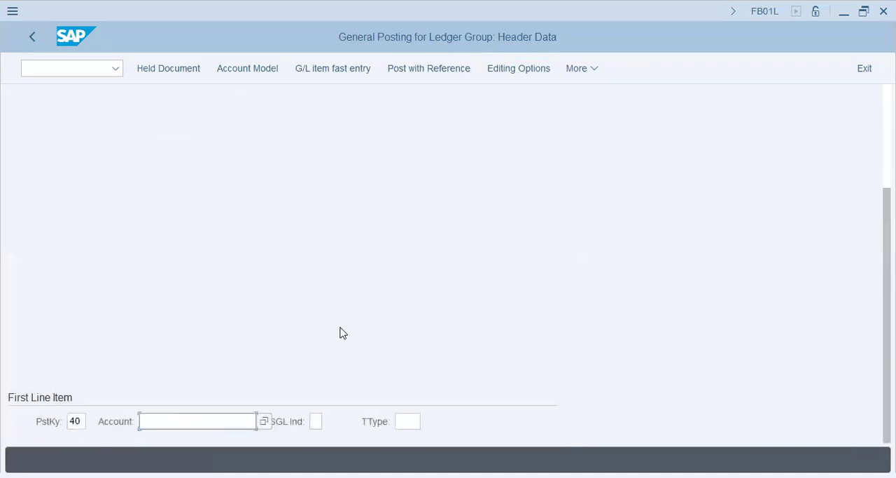
{"action": "key", "text": "alt+Tab"}
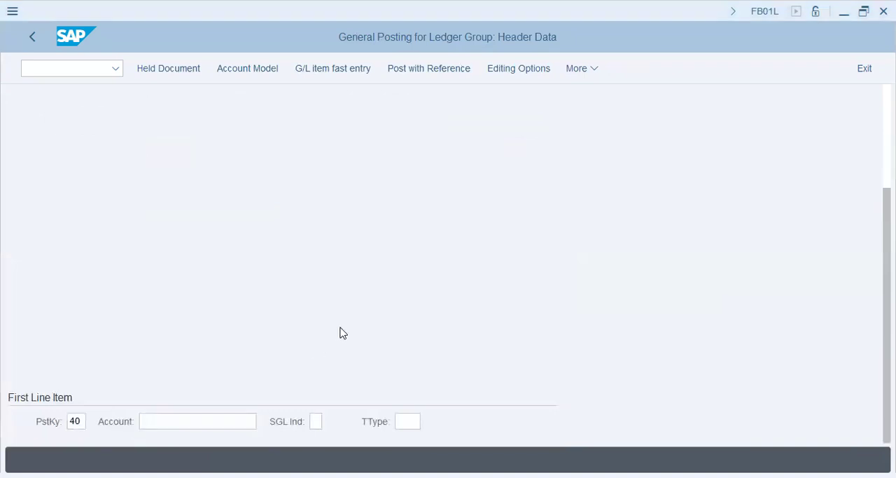
{"action": "key", "text": "alt+Tab"}
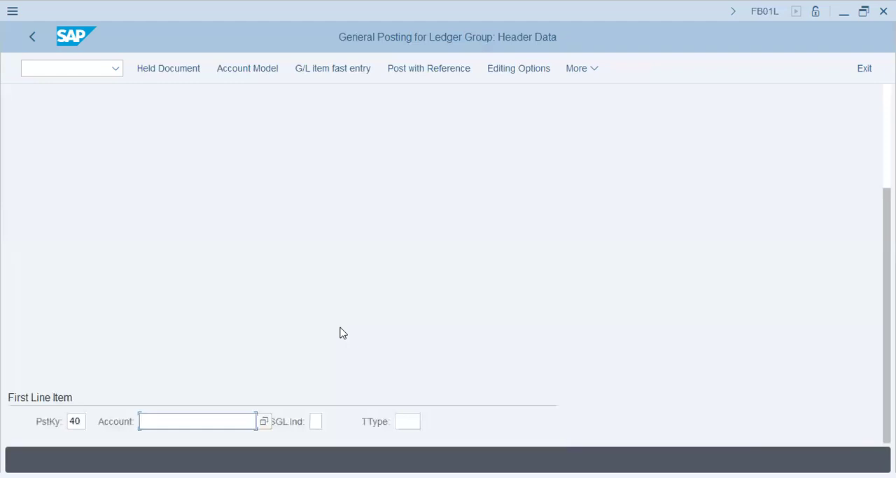
{"action": "type", "text": "400"}
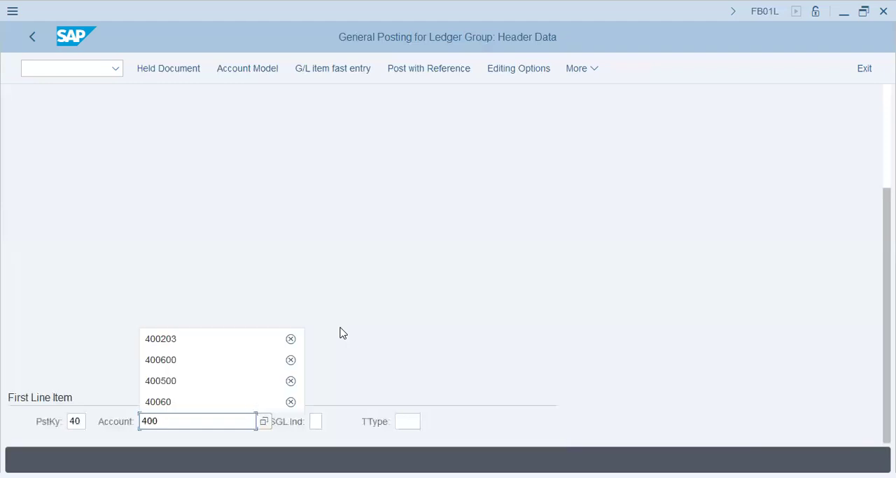
{"action": "type", "text": "392"}
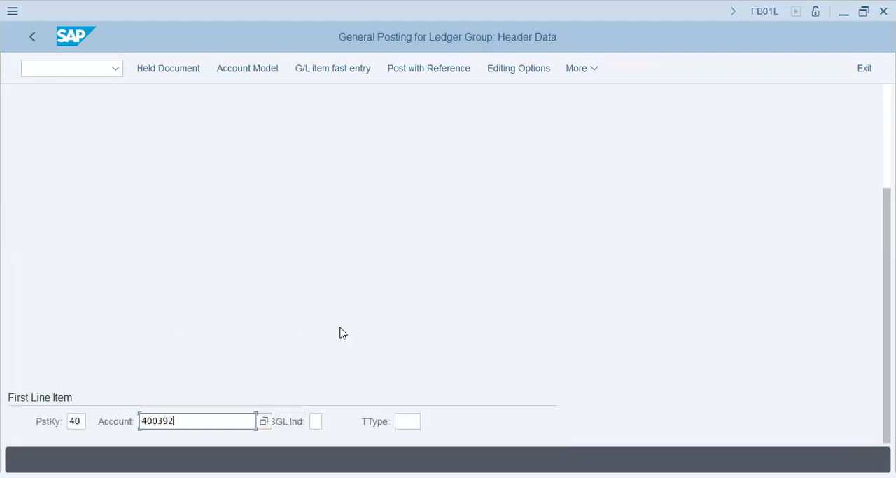
{"action": "key", "text": "alt+Tab"}
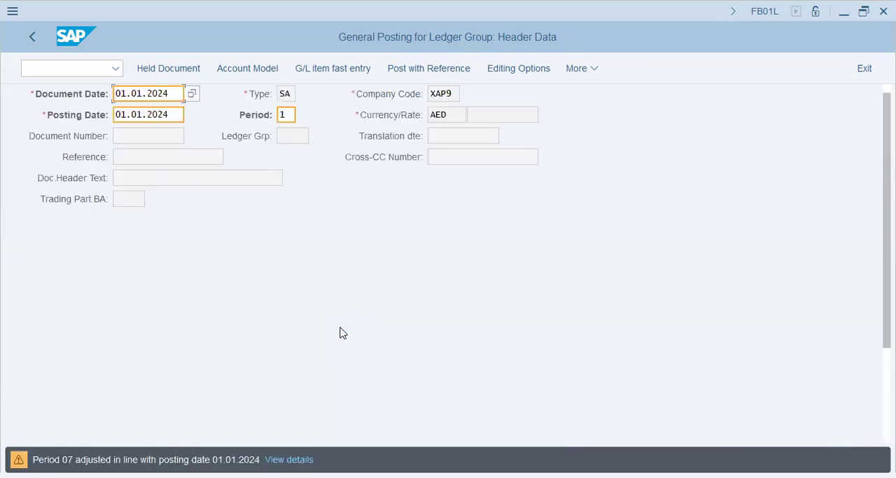
Step: Enter an amount of 45000 and cost center X1006 for the electricity charges line item
{"action": "key", "text": "Return"}
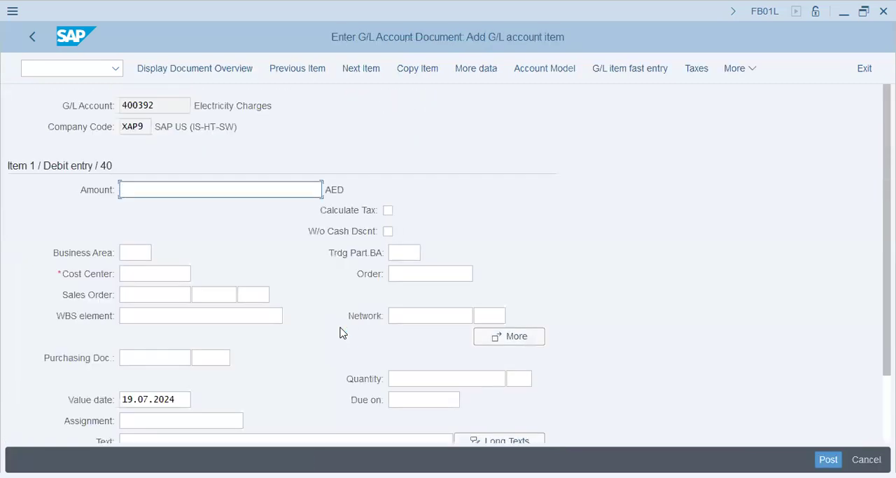
{"action": "type", "text": "45000"}
{"action": "key", "text": "Tab"}
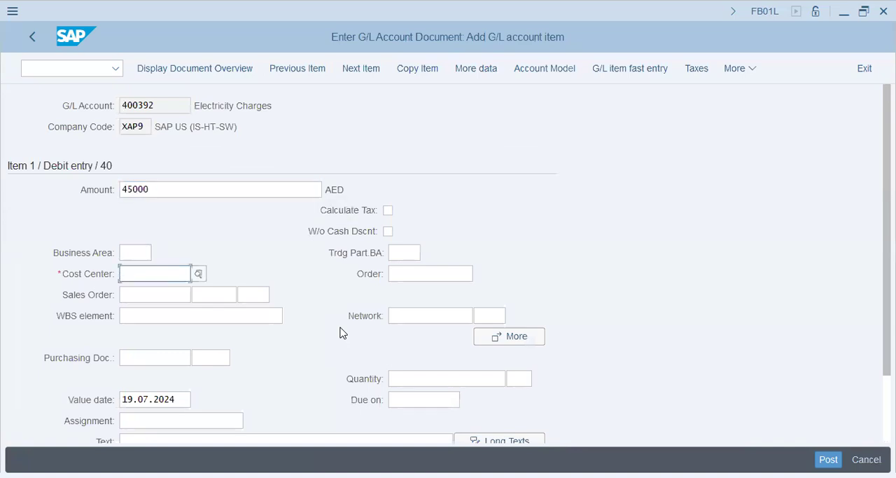
{"action": "type", "text": "x1006"}
{"action": "key", "text": "Tab"}
{"action": "key", "text": "Tab"}
{"action": "key", "text": "Tab"}
{"action": "key", "text": "Tab"}
{"action": "key", "text": "Tab"}
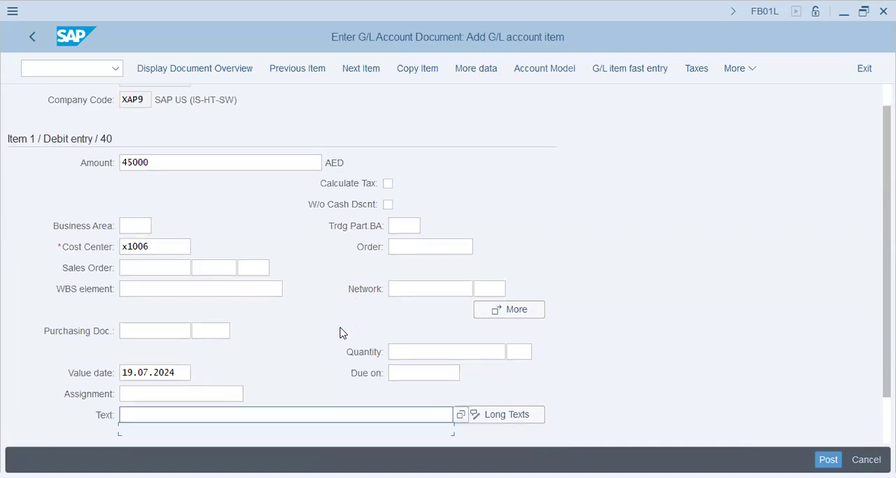
{"action": "key", "text": "Tab"}
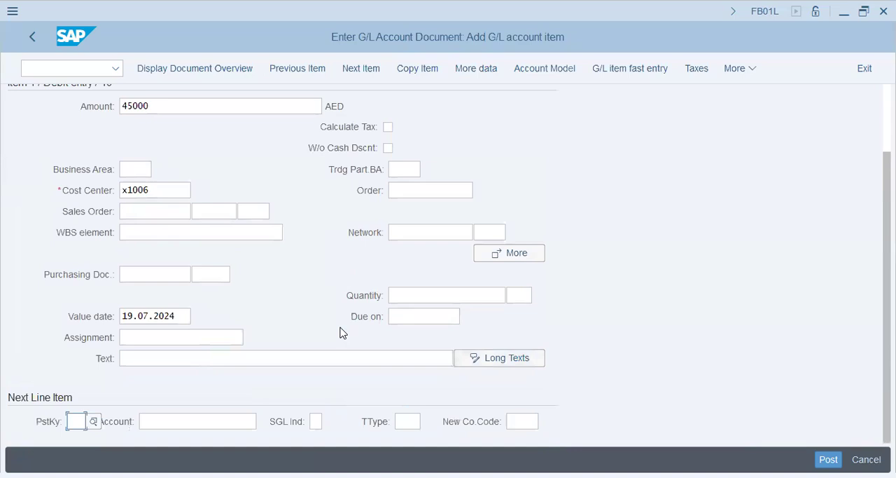
Step: Try to continue to a second line item with posting key 40 and account 400600
{"action": "type", "text": "40"}
{"action": "key", "text": "Tab"}
{"action": "type", "text": "400600"}
{"action": "key", "text": "Return"}
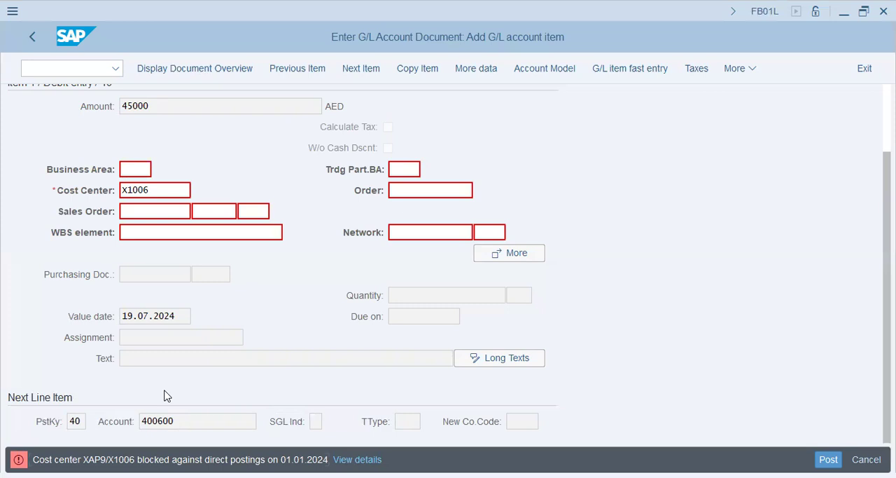
Step: Leave the posting and open cost center X1006 for changing in transaction KS02
{"action": "left_click", "coordinate": [98, 70]}
{"action": "type", "text": "/n ks01"}
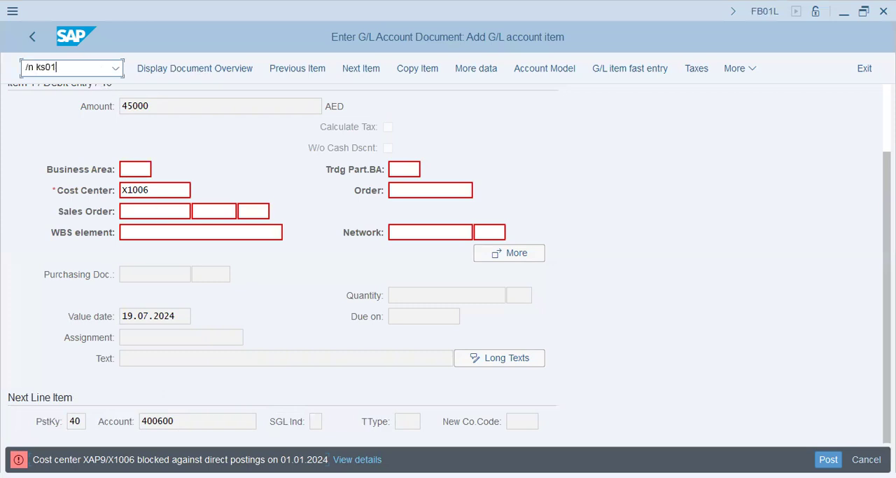
{"action": "key", "text": "BackSpace"}
{"action": "key", "text": "Return"}
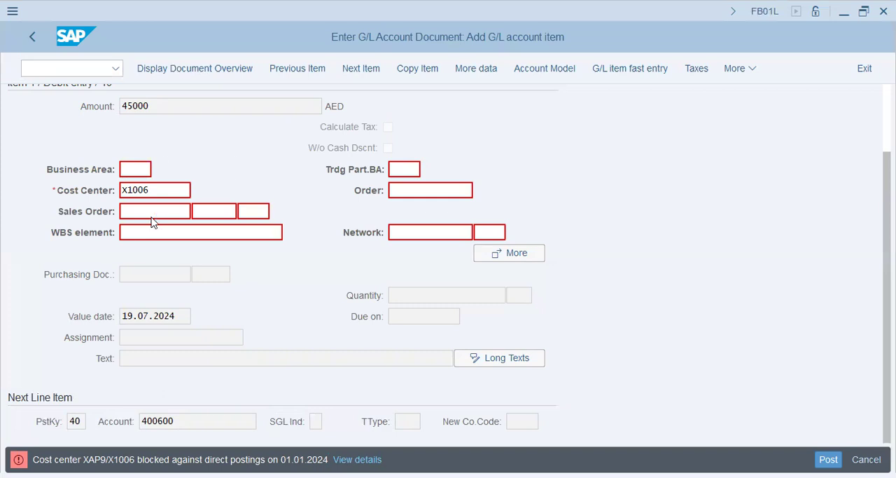
{"action": "key", "text": "Return"}
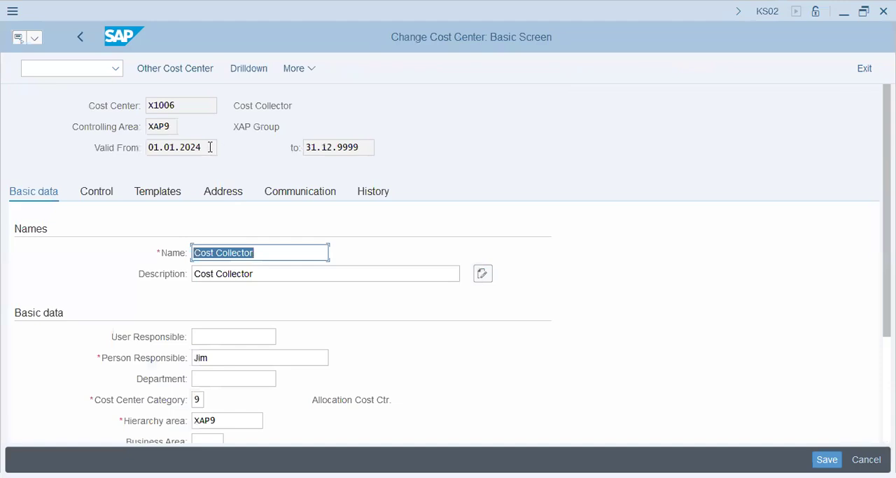
Step: Check the validity dates of cost center X1006 and show its control indicators
{"action": "left_click_drag", "start_coordinate": [210, 147], "coordinate": [129, 148]}
{"action": "left_click_drag", "start_coordinate": [367, 147], "coordinate": [304, 148]}
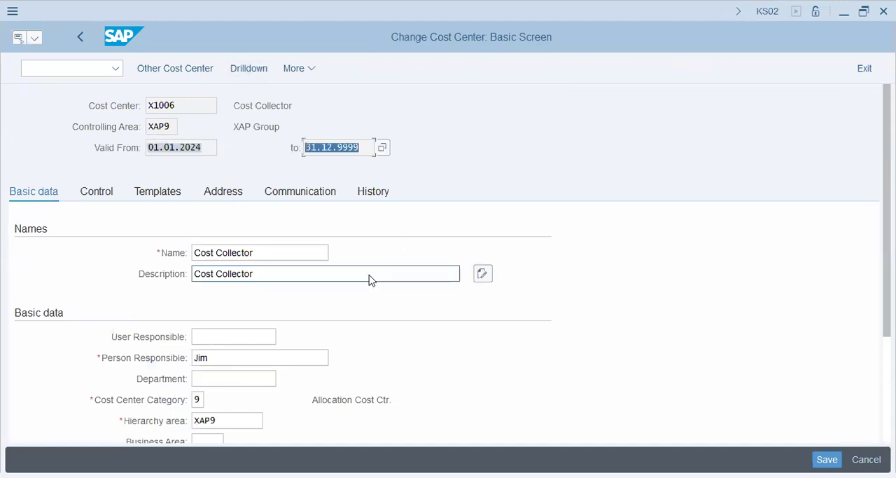
{"action": "scroll", "coordinate": [356, 290], "scroll_direction": "down", "scroll_amount": 3}
{"action": "scroll", "coordinate": [334, 262], "scroll_direction": "up", "scroll_amount": 3}
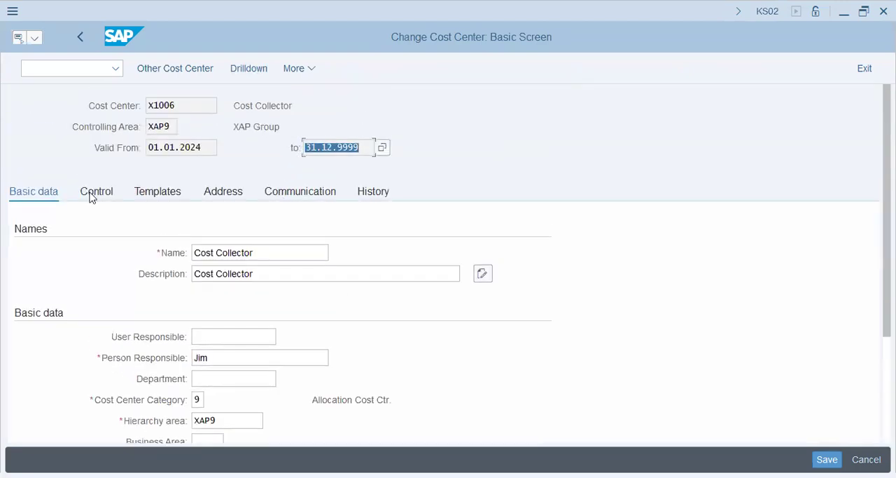
{"action": "key", "text": "Return"}
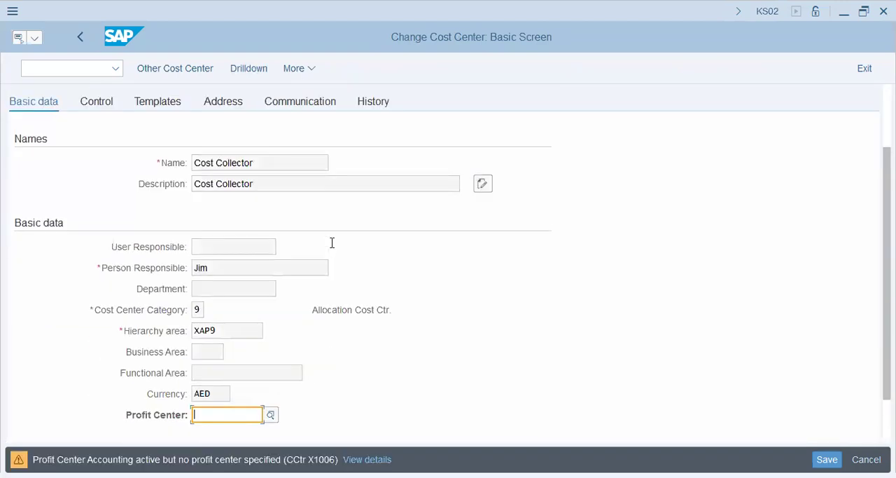
{"action": "key", "text": "Return"}
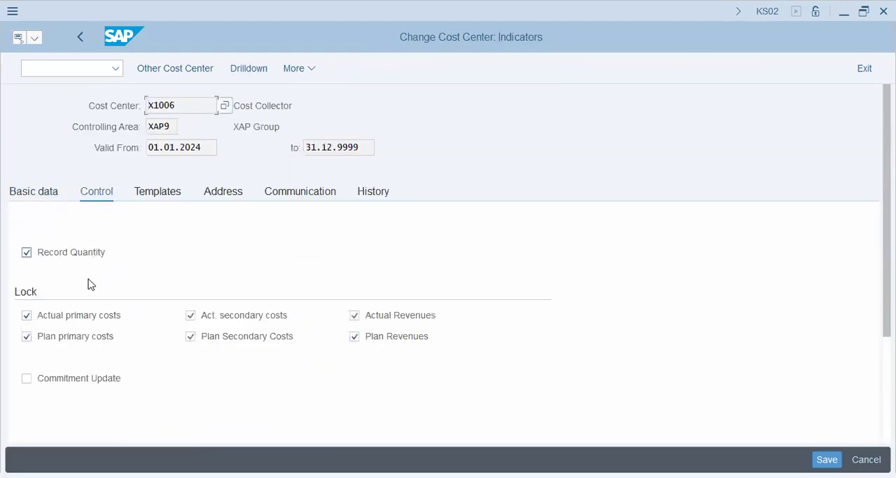
Step: Clear all six lock indicators for actual and plan primary costs, secondary costs and revenues, and save the cost center
{"action": "left_click", "coordinate": [76, 315]}
{"action": "left_click", "coordinate": [109, 340]}
{"action": "left_click", "coordinate": [226, 340]}
{"action": "left_click", "coordinate": [244, 315]}
{"action": "left_click", "coordinate": [389, 316]}
{"action": "left_click", "coordinate": [395, 338]}
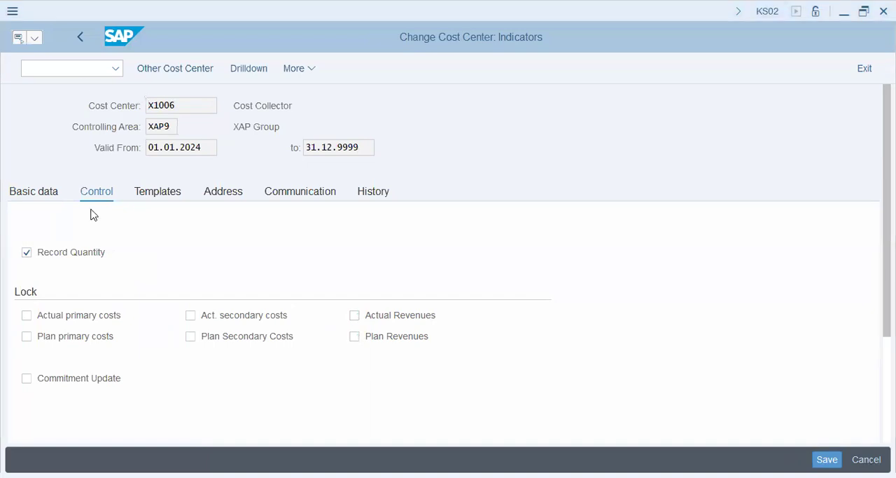
{"action": "key", "text": "ctrl+s"}
Step: Restart transaction FB01L and set the document date and posting date to 01.01.2024
{"action": "left_click", "coordinate": [78, 70]}
{"action": "type", "text": "/n fb01l"}
{"action": "key", "text": "Return"}
{"action": "left_click", "coordinate": [154, 131]}
{"action": "key", "text": "Tab"}
{"action": "key", "text": "BackSpace"}
{"action": "left_click", "coordinate": [176, 144]}
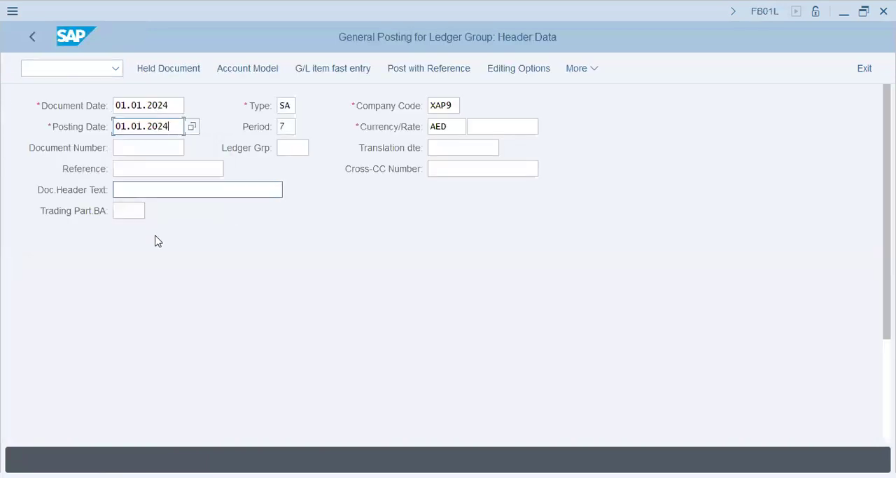
Step: Enter posting key 40 and account 400392 for the first line item and continue past the header data
{"action": "scroll", "coordinate": [160, 253], "scroll_direction": "down", "scroll_amount": 5}
{"action": "left_click", "coordinate": [186, 420]}
{"action": "type", "text": "40"}
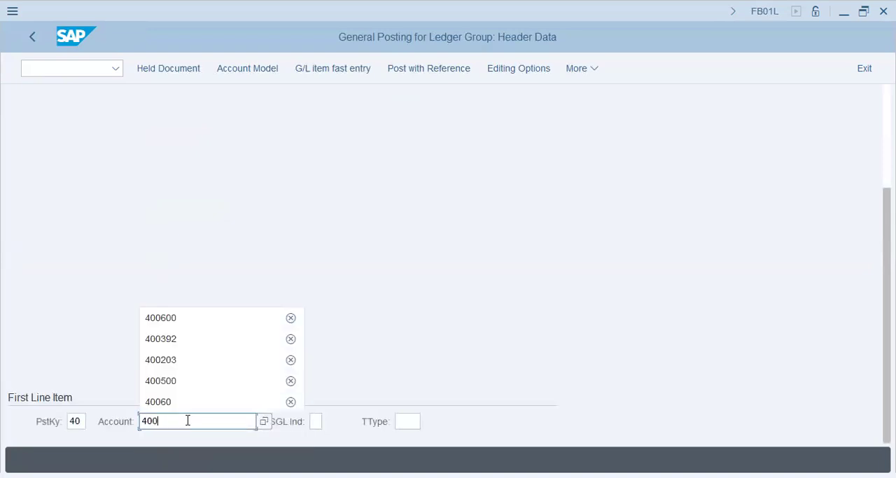
{"action": "type", "text": "0"}
{"action": "key", "text": "Down"}
{"action": "key", "text": "Down"}
{"action": "key", "text": "Return"}
{"action": "key", "text": "Return"}
{"action": "key", "text": "Return"}
Step: Assign an amount of 45000 and cost center X1006 to the electricity charges item
{"action": "type", "text": "4"}
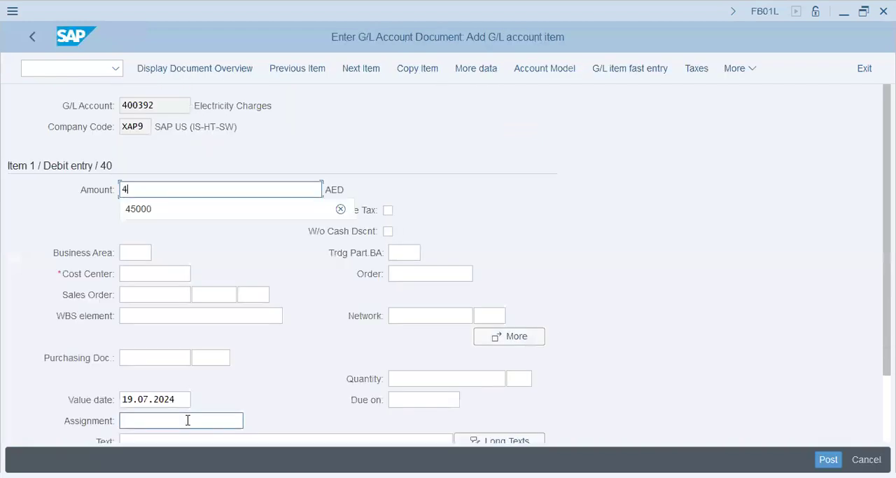
{"action": "type", "text": "5"}
{"action": "key", "text": "Down"}
{"action": "key", "text": "Return"}
{"action": "key", "text": "Down"}
{"action": "key", "text": "Down"}
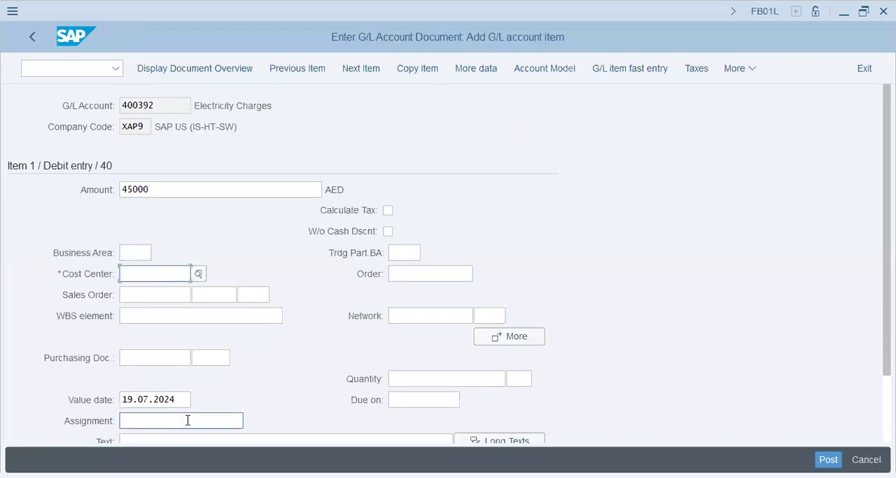
{"action": "left_click", "coordinate": [188, 420]}
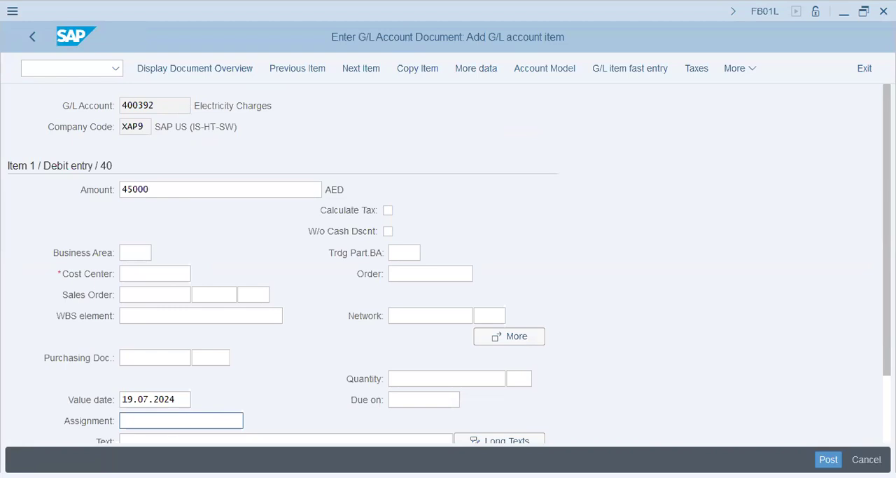
{"action": "type", "text": "x1006"}
{"action": "key", "text": "Down"}
{"action": "key", "text": "Down"}
{"action": "key", "text": "Down"}
{"action": "key", "text": "Down"}
{"action": "key", "text": "Down"}
{"action": "key", "text": "Down"}
{"action": "key", "text": "Down"}
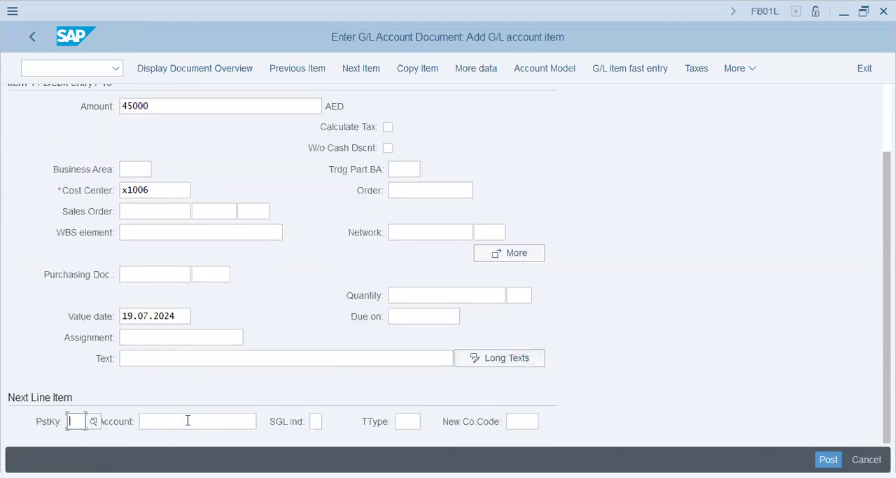
Step: Add a second line item with posting key 40 and rent account 400600
{"action": "type", "text": "40"}
{"action": "key", "text": "Tab"}
{"action": "type", "text": "400600"}
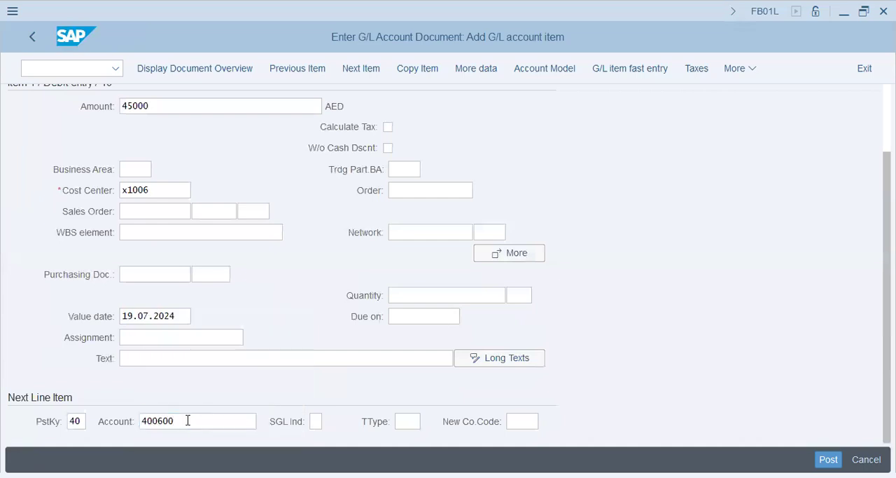
{"action": "key", "text": "Return"}
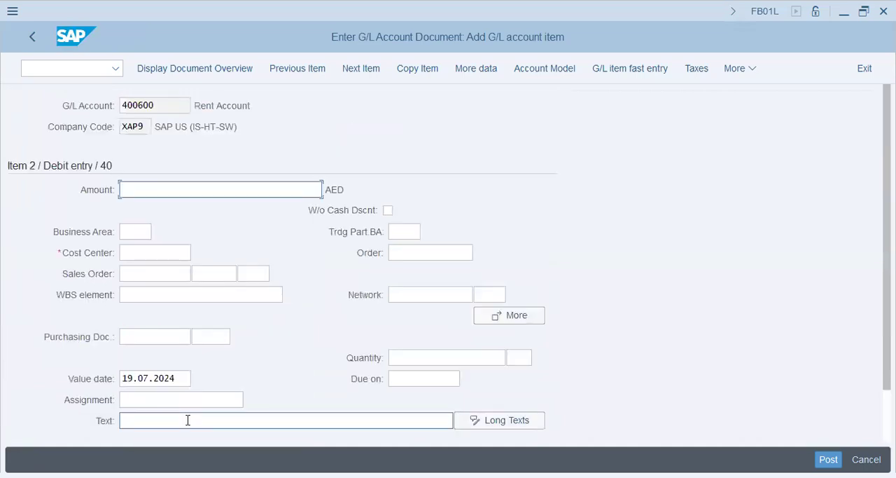
Step: Enter an amount of 27000 and cost center X1006 for the rent item
{"action": "type", "text": "27000"}
{"action": "key", "text": "Down"}
{"action": "key", "text": "Down"}
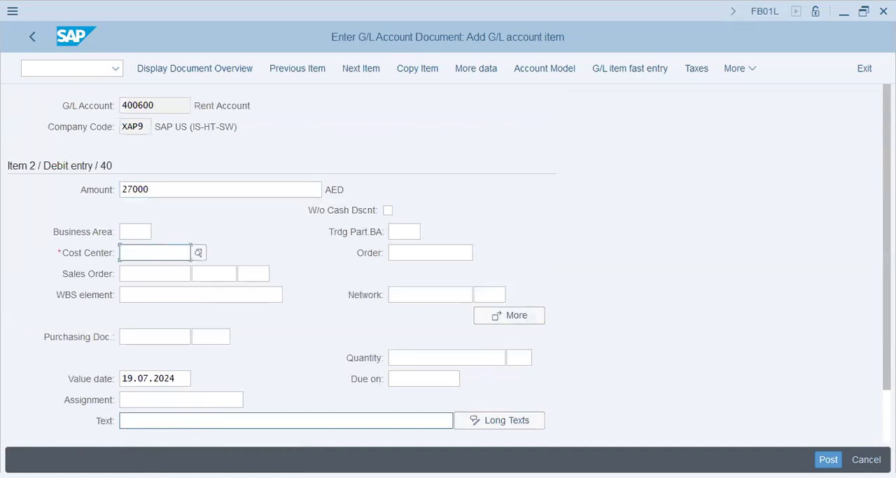
{"action": "left_click", "coordinate": [286, 420]}
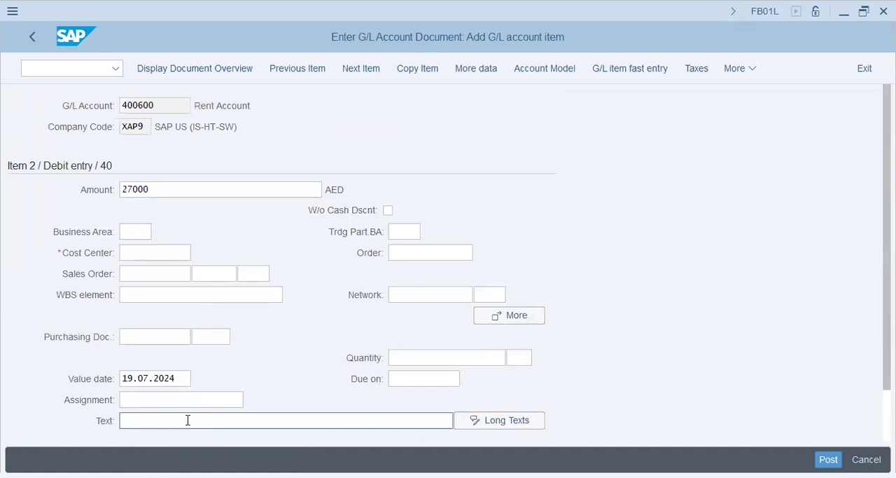
{"action": "key", "text": "Return"}
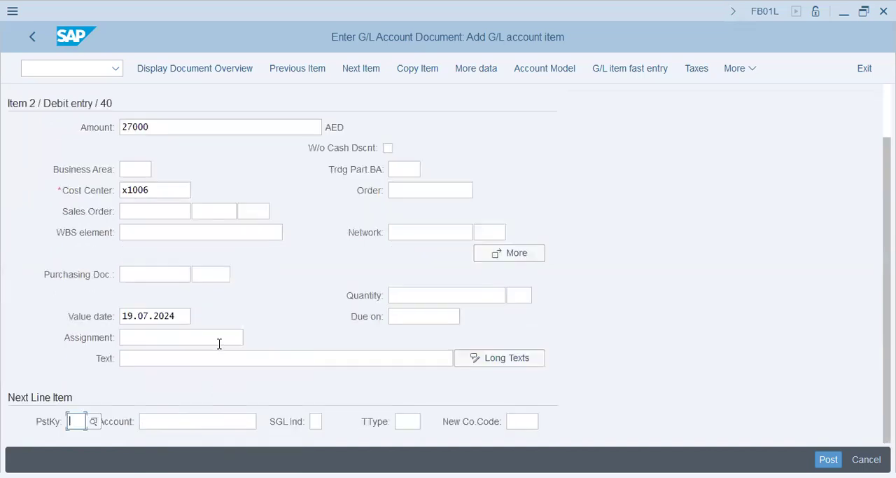
Step: Add a third line item with posting key 50 and cash account 200691
{"action": "scroll", "coordinate": [219, 343], "scroll_direction": "up", "scroll_amount": 2}
{"action": "scroll", "coordinate": [219, 348], "scroll_direction": "down", "scroll_amount": 2}
{"action": "type", "text": "50"}
{"action": "key", "text": "Tab"}
{"action": "type", "text": "200691"}
{"action": "key", "text": "Return"}
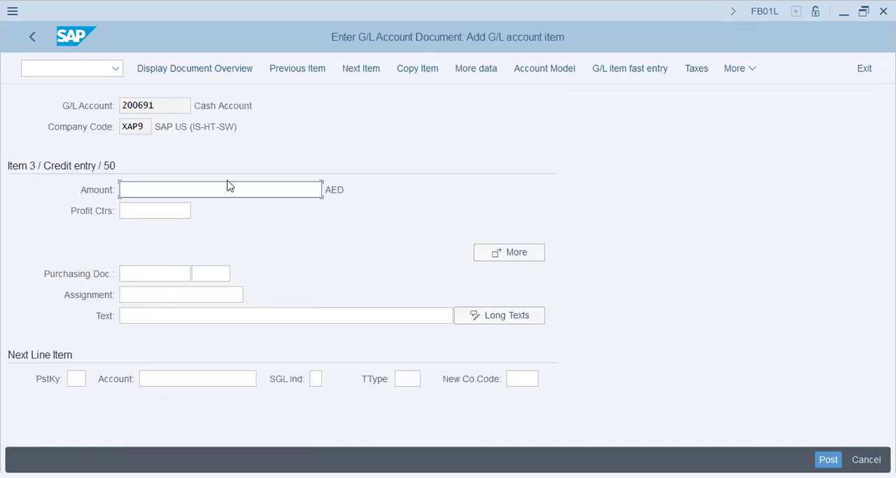
Step: Fill the cash item's amount with the balancing value using * and post the document
{"action": "type", "text": "*"}
{"action": "key", "text": "Return"}
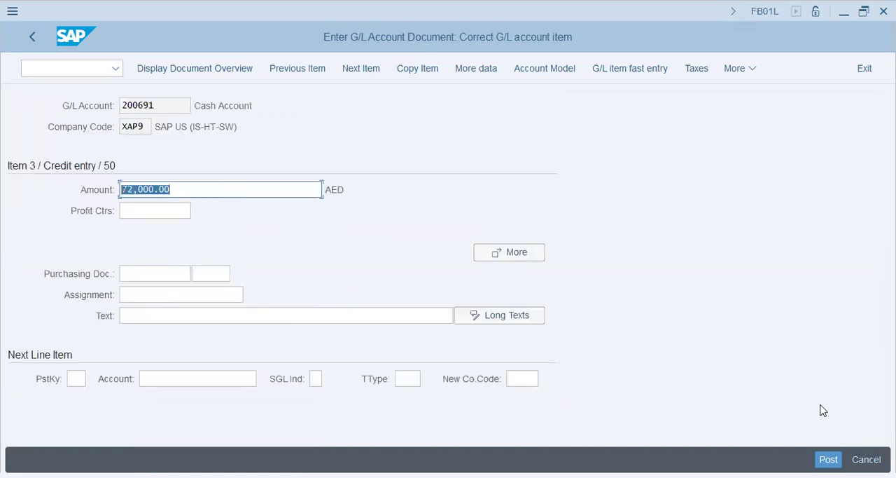
{"action": "key", "text": "ctrl+s"}
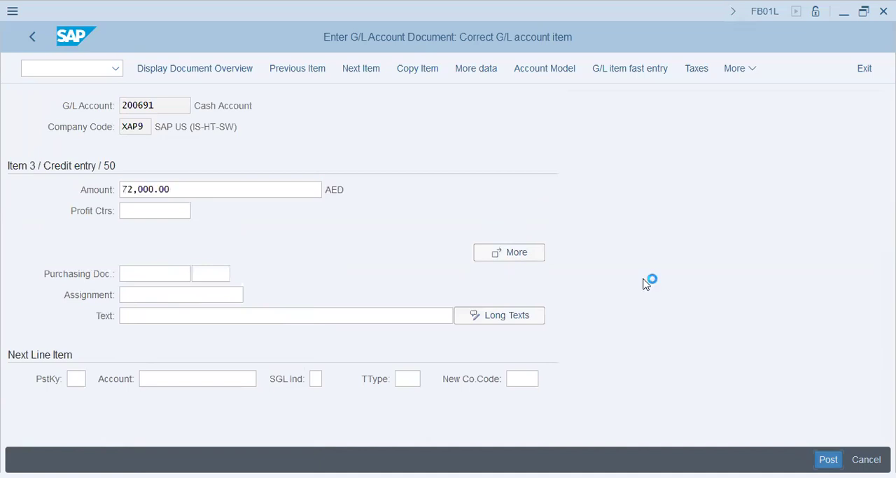
{"action": "left_click_drag", "start_coordinate": [88, 459], "coordinate": [364, 434]}
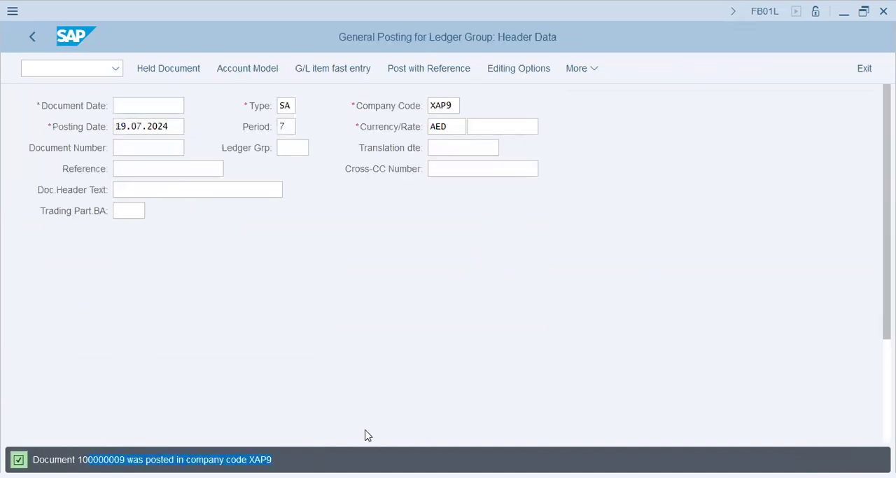
{"action": "left_click", "coordinate": [388, 348]}
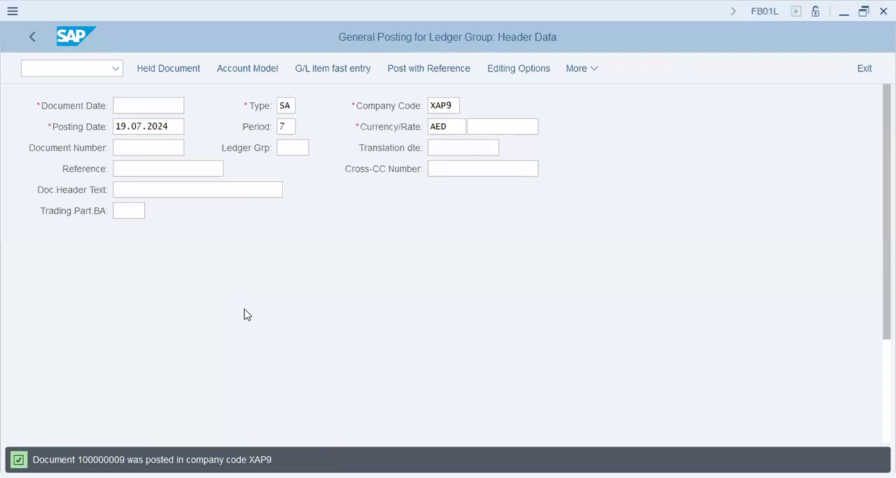
Step: Leave the ledger group posting and start transaction KB31N
{"action": "key", "text": "ctrl+slash"}
{"action": "type", "text": "/nKB31N"}
{"action": "key", "text": "Return"}
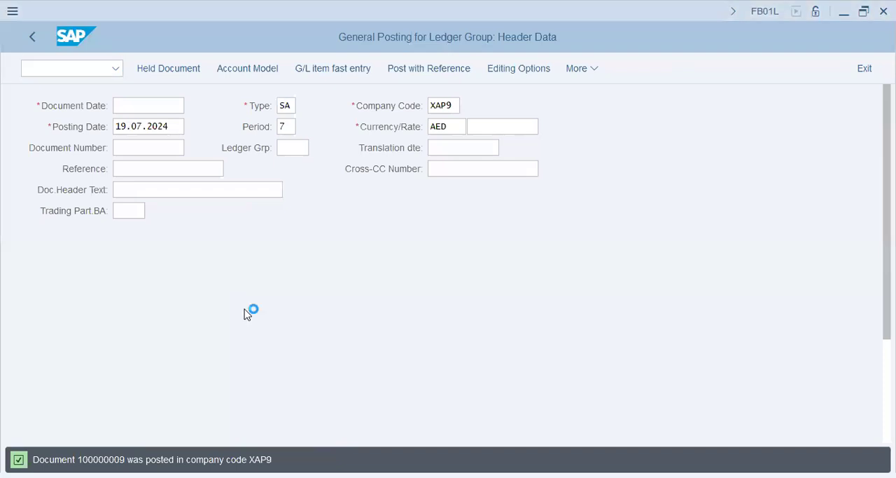